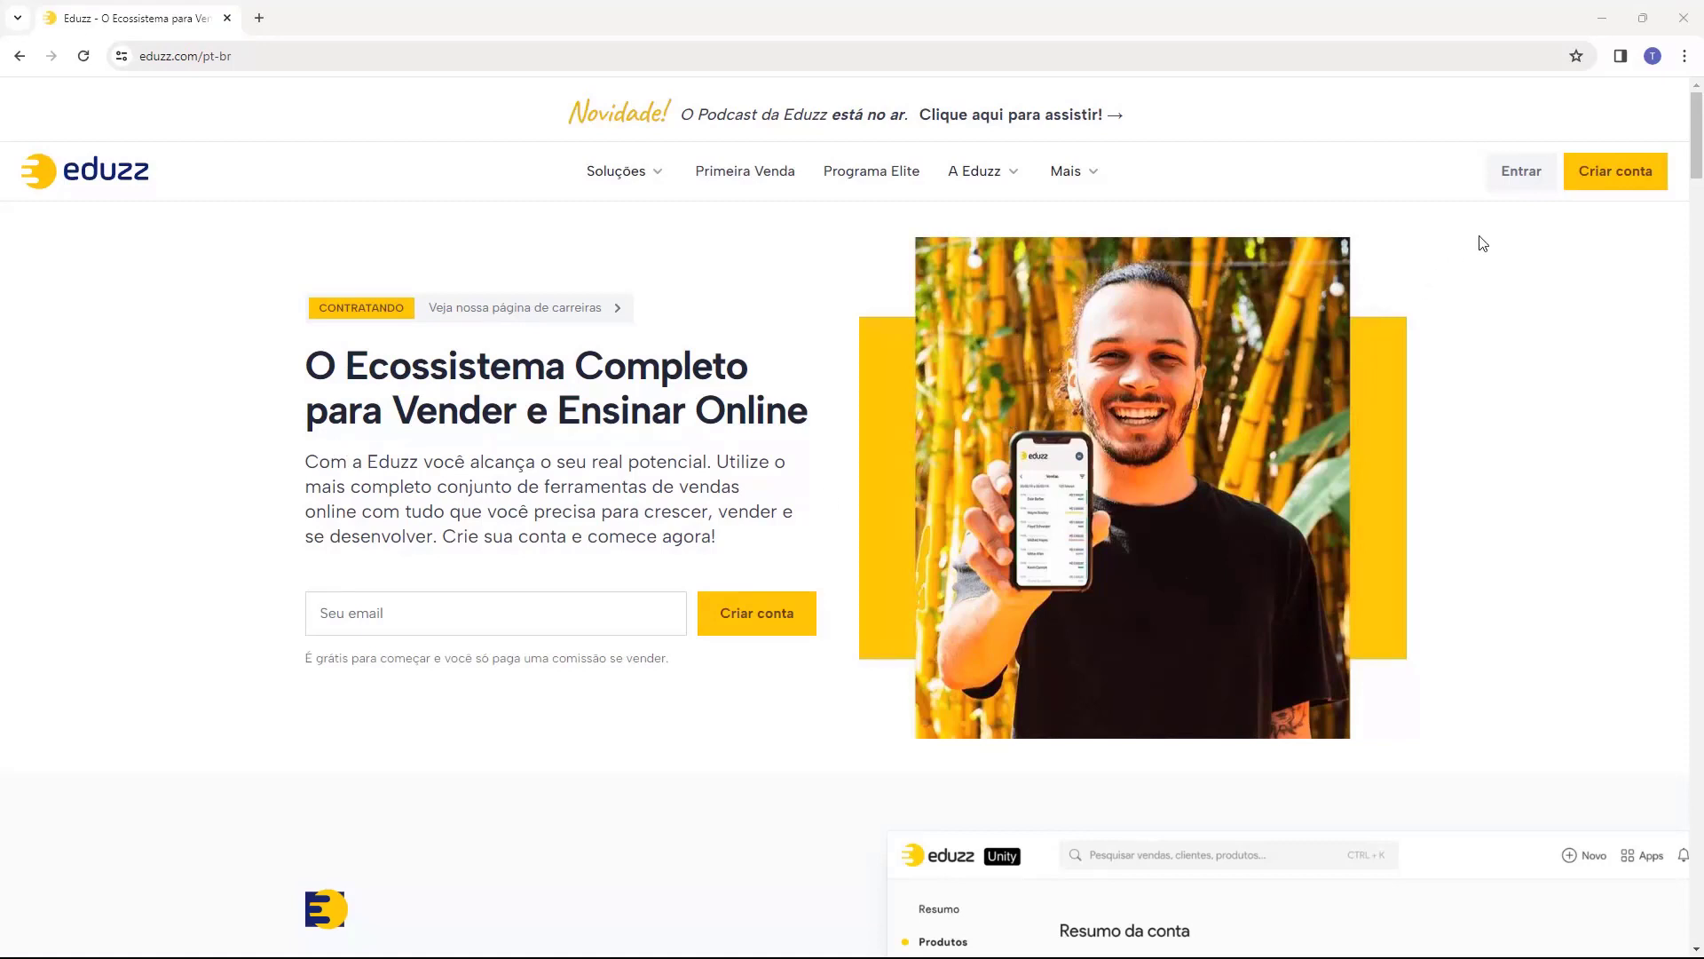
Sign in to Eduzz and start a new digital product from the products area.
click(1522, 174)
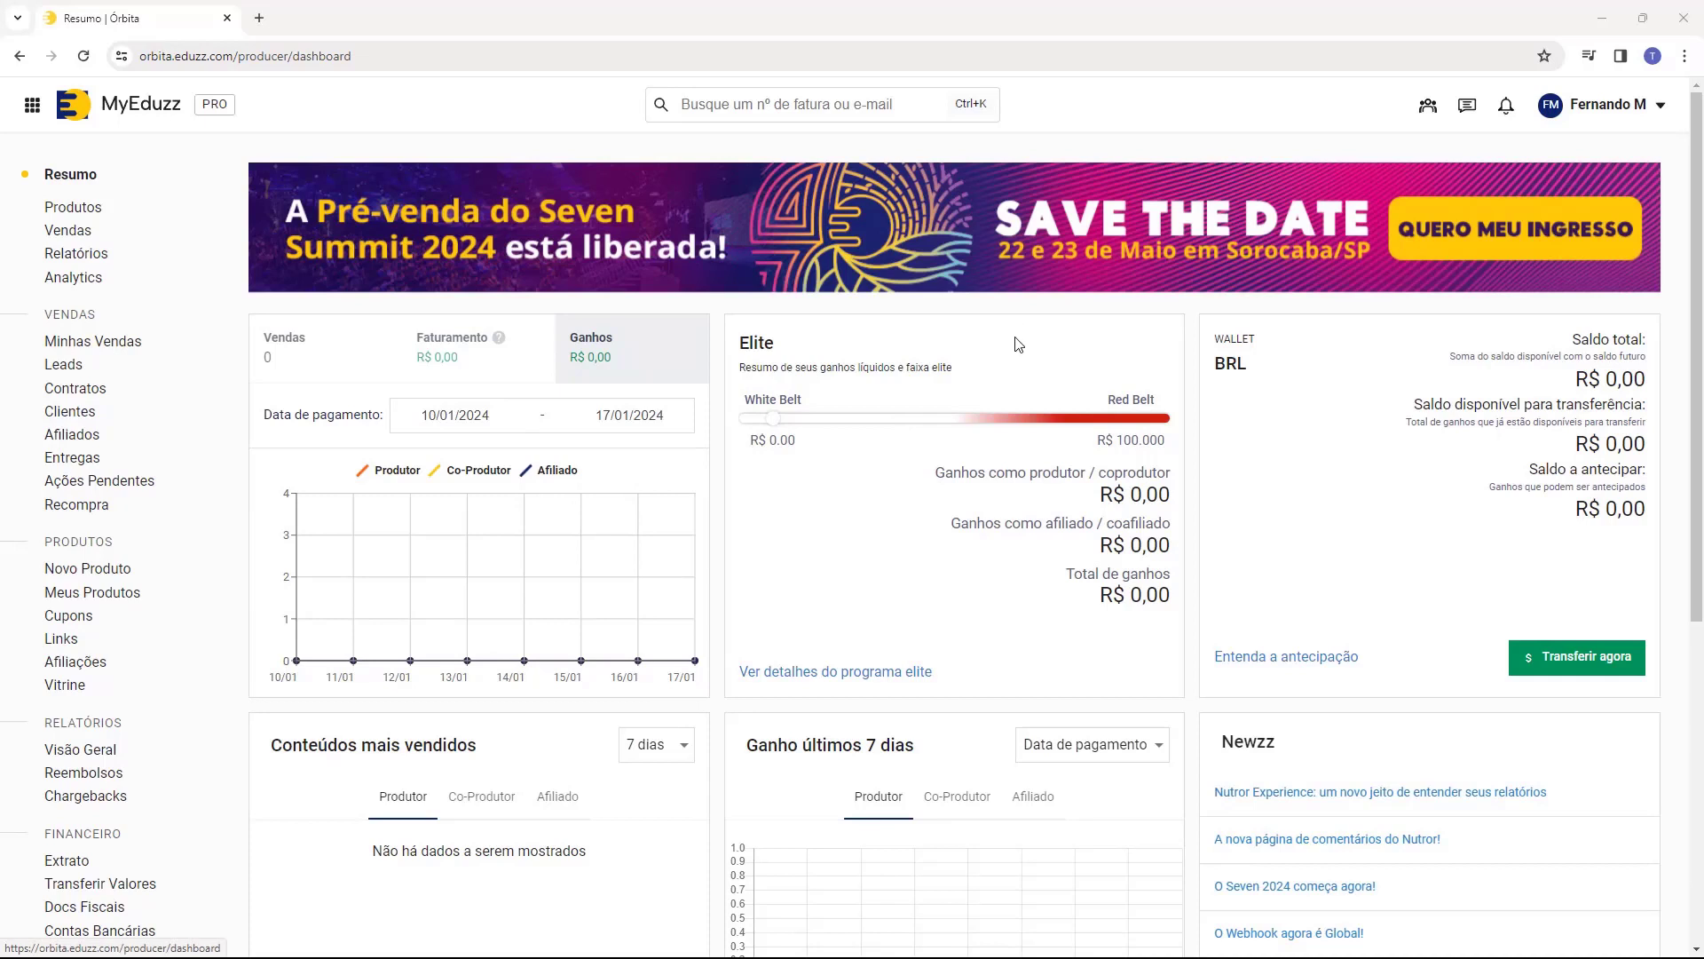
click(86, 217)
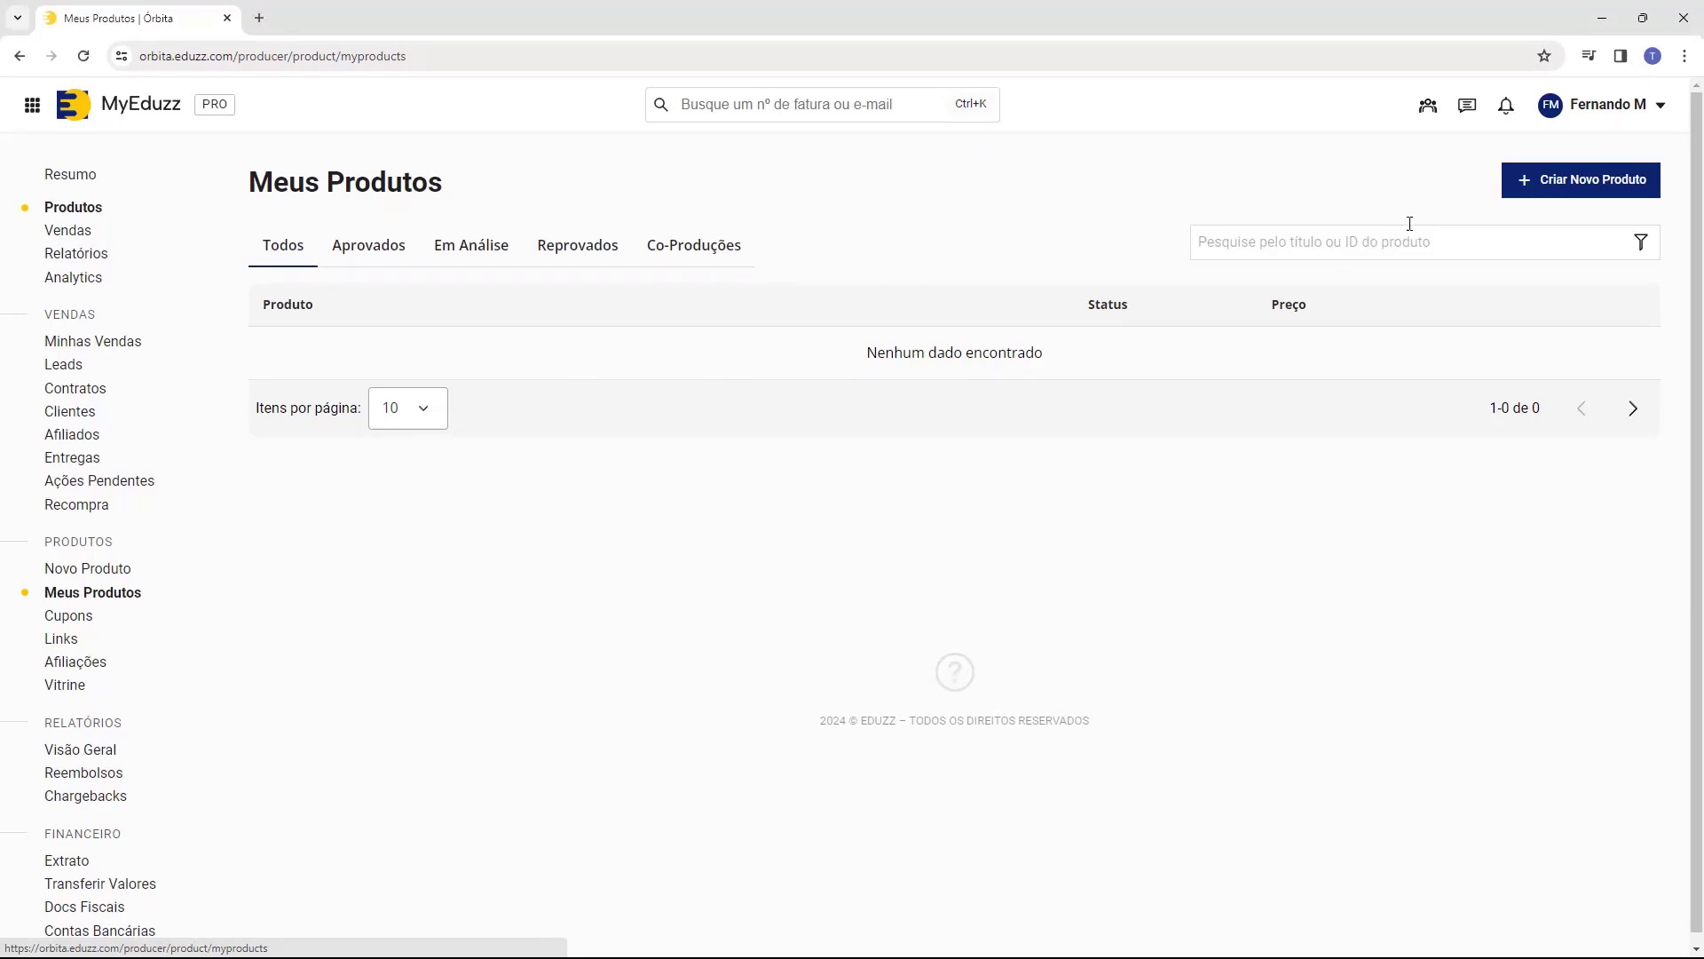
click(1577, 194)
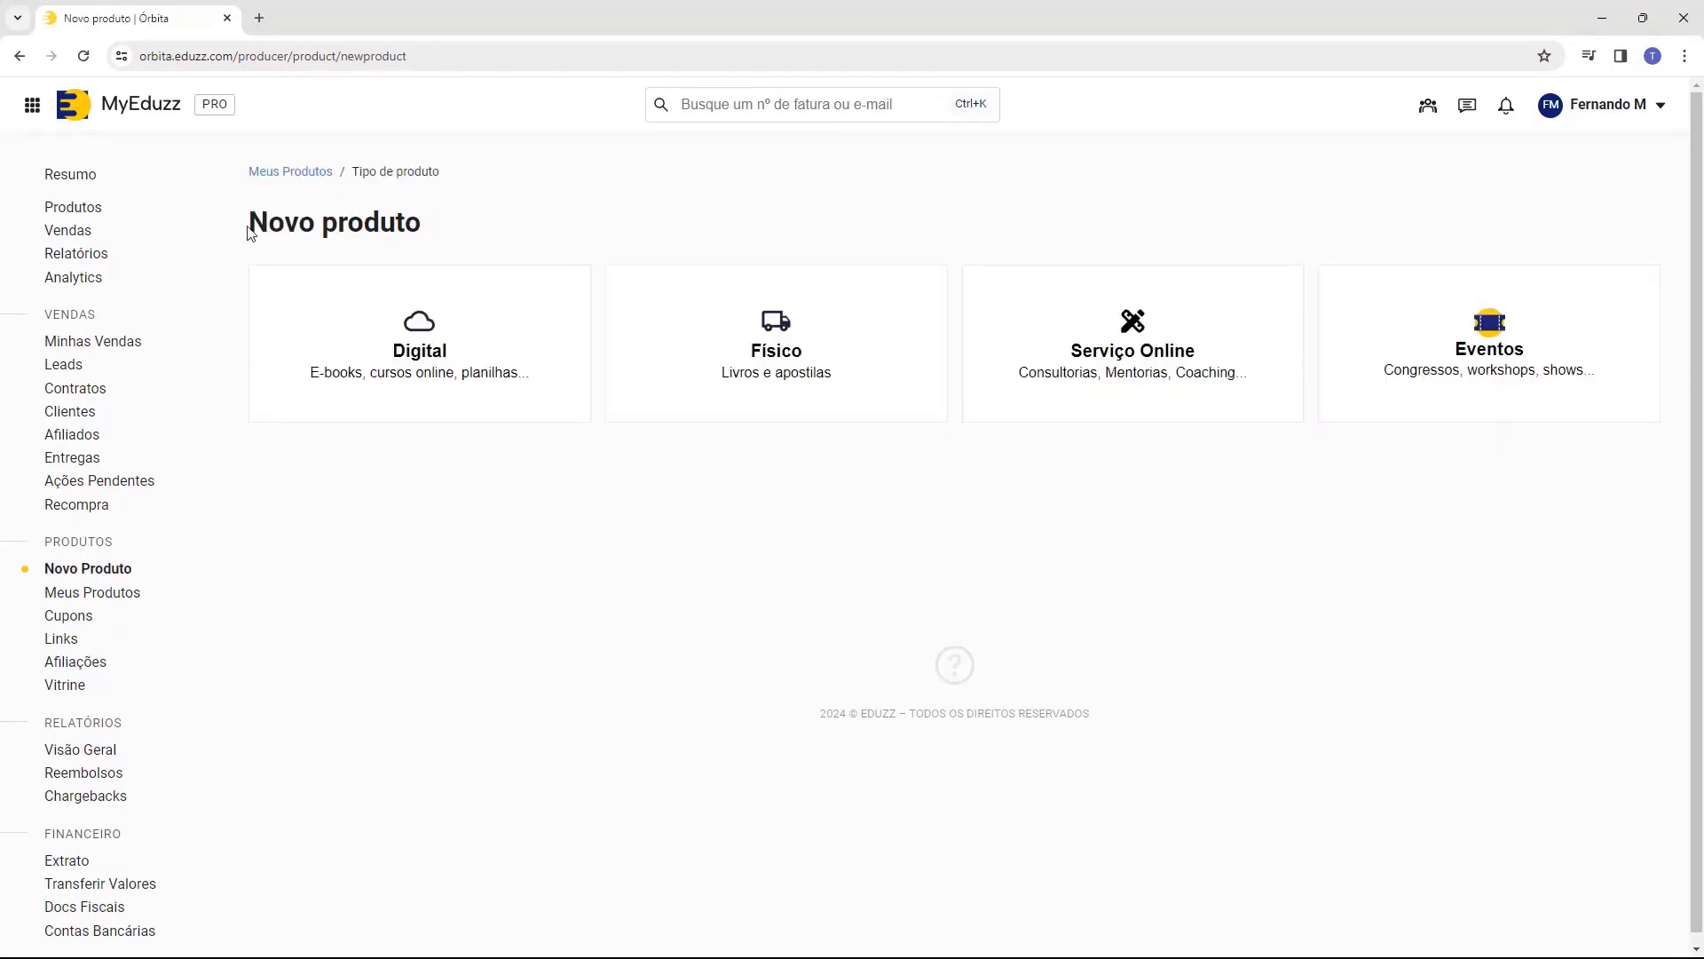
drag(250, 233, 500, 228)
click(500, 228)
click(429, 374)
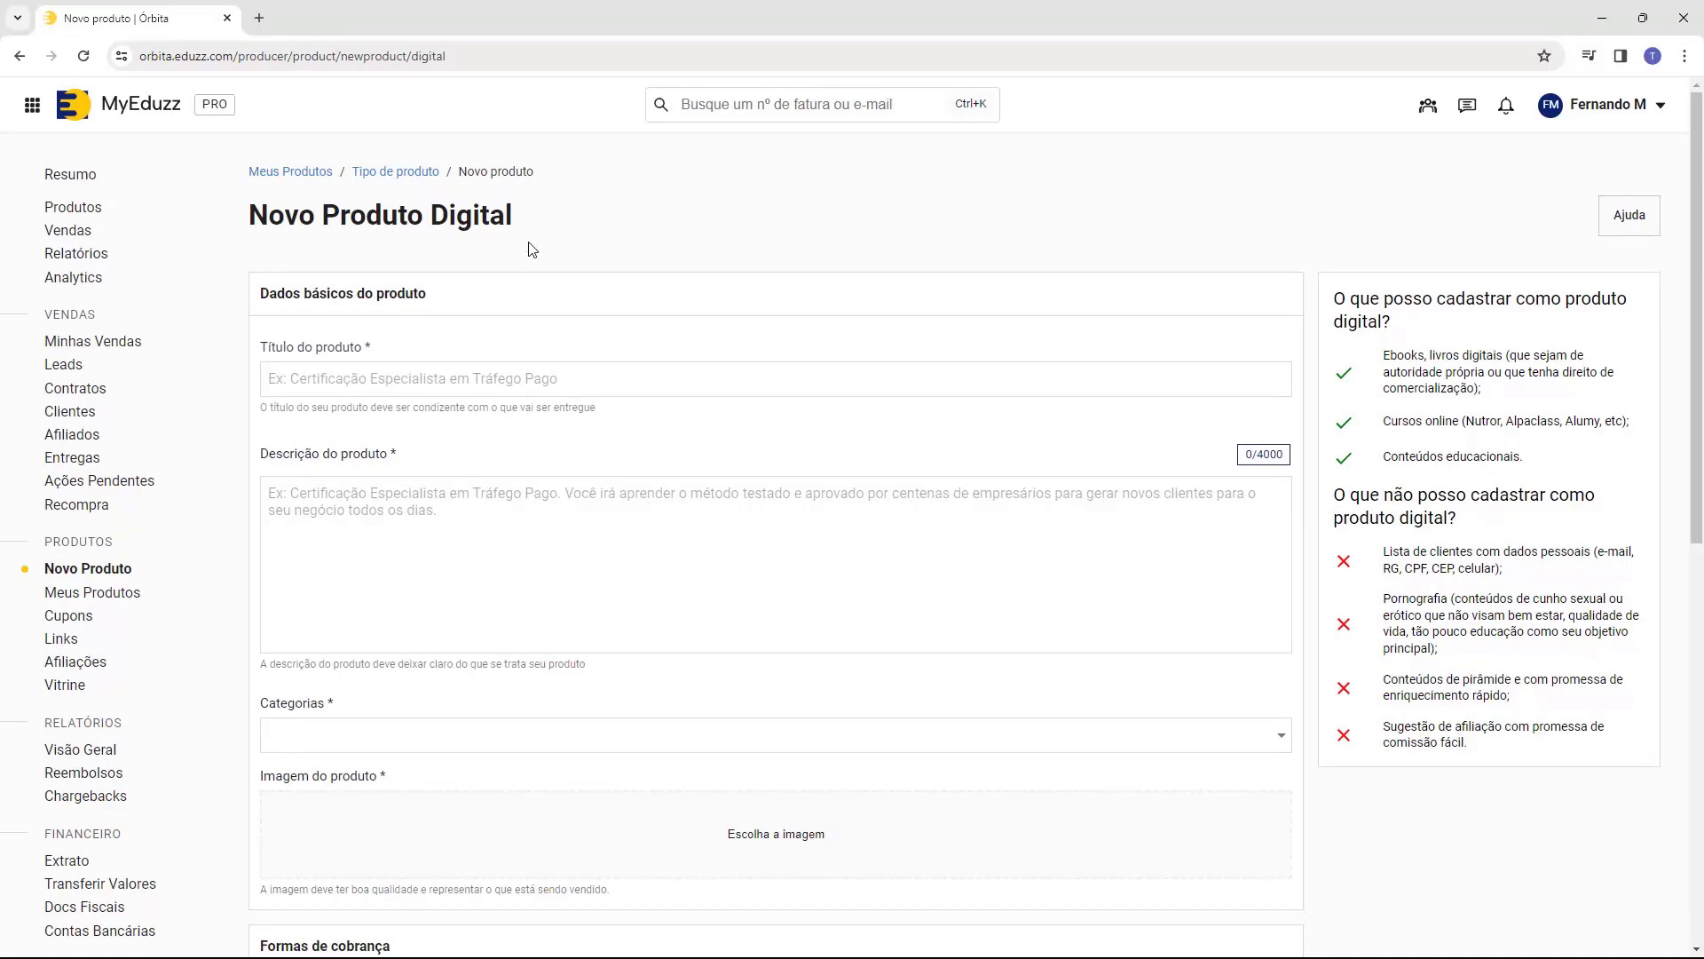
Add a product delivery to the new digital product, choosing Nutror as the delivery type.
scroll(570, 250, down, 2)
scroll(570, 250, down, 5)
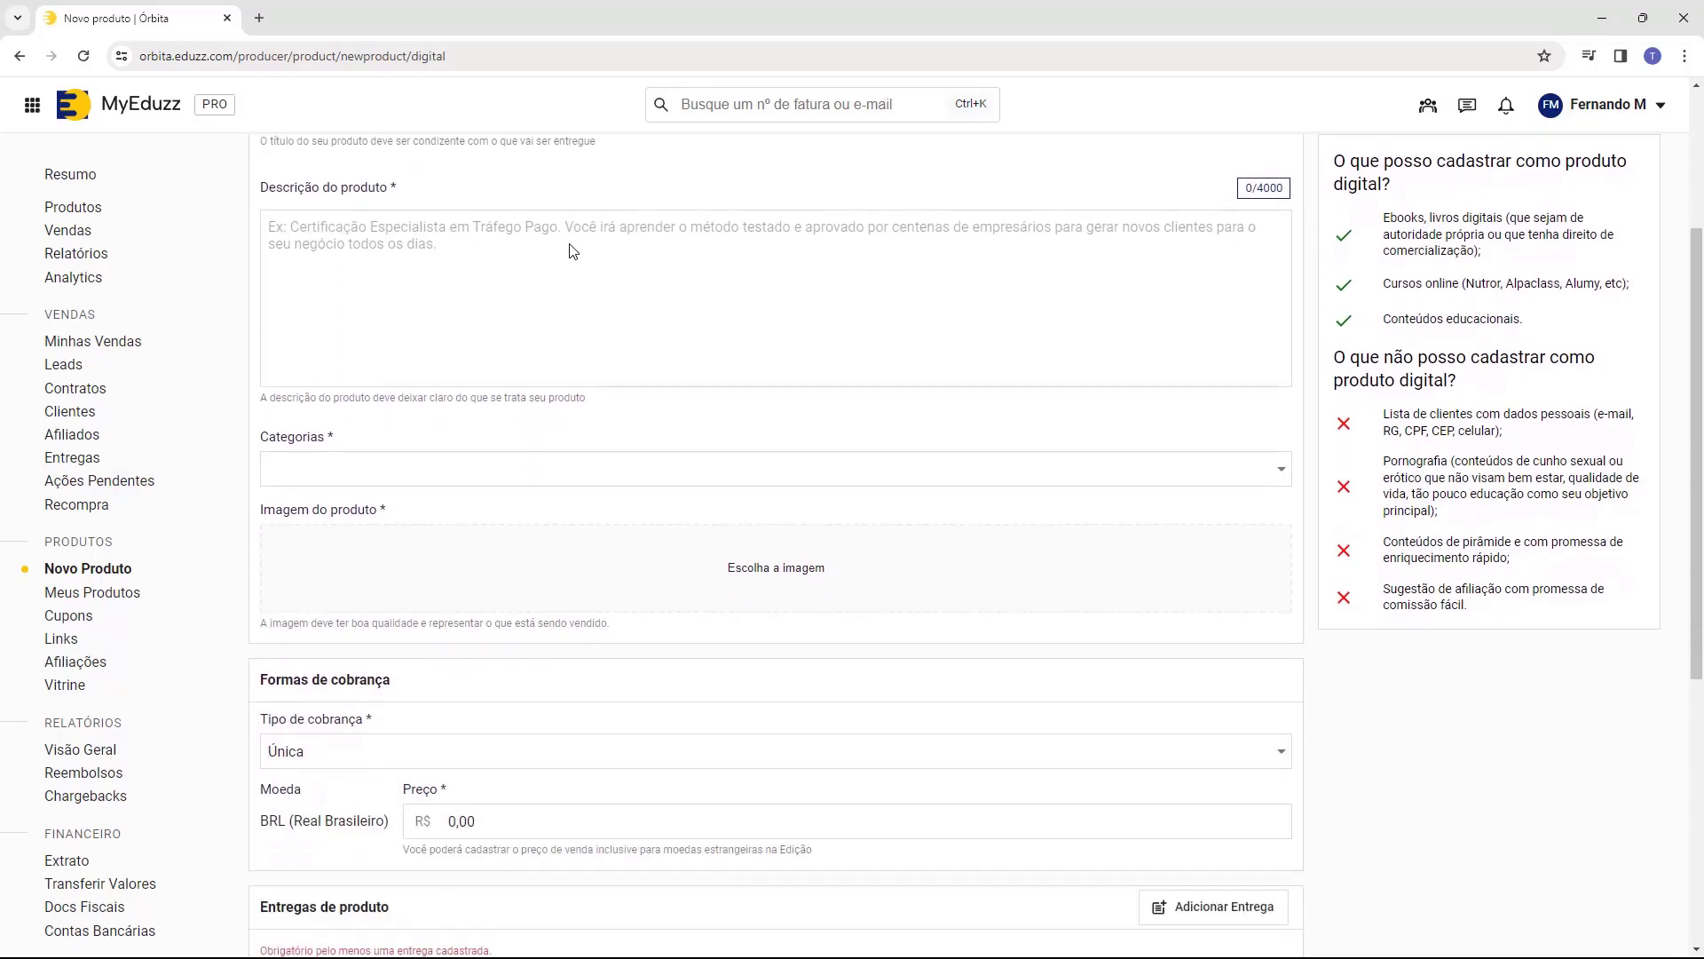
scroll(570, 250, down, 2)
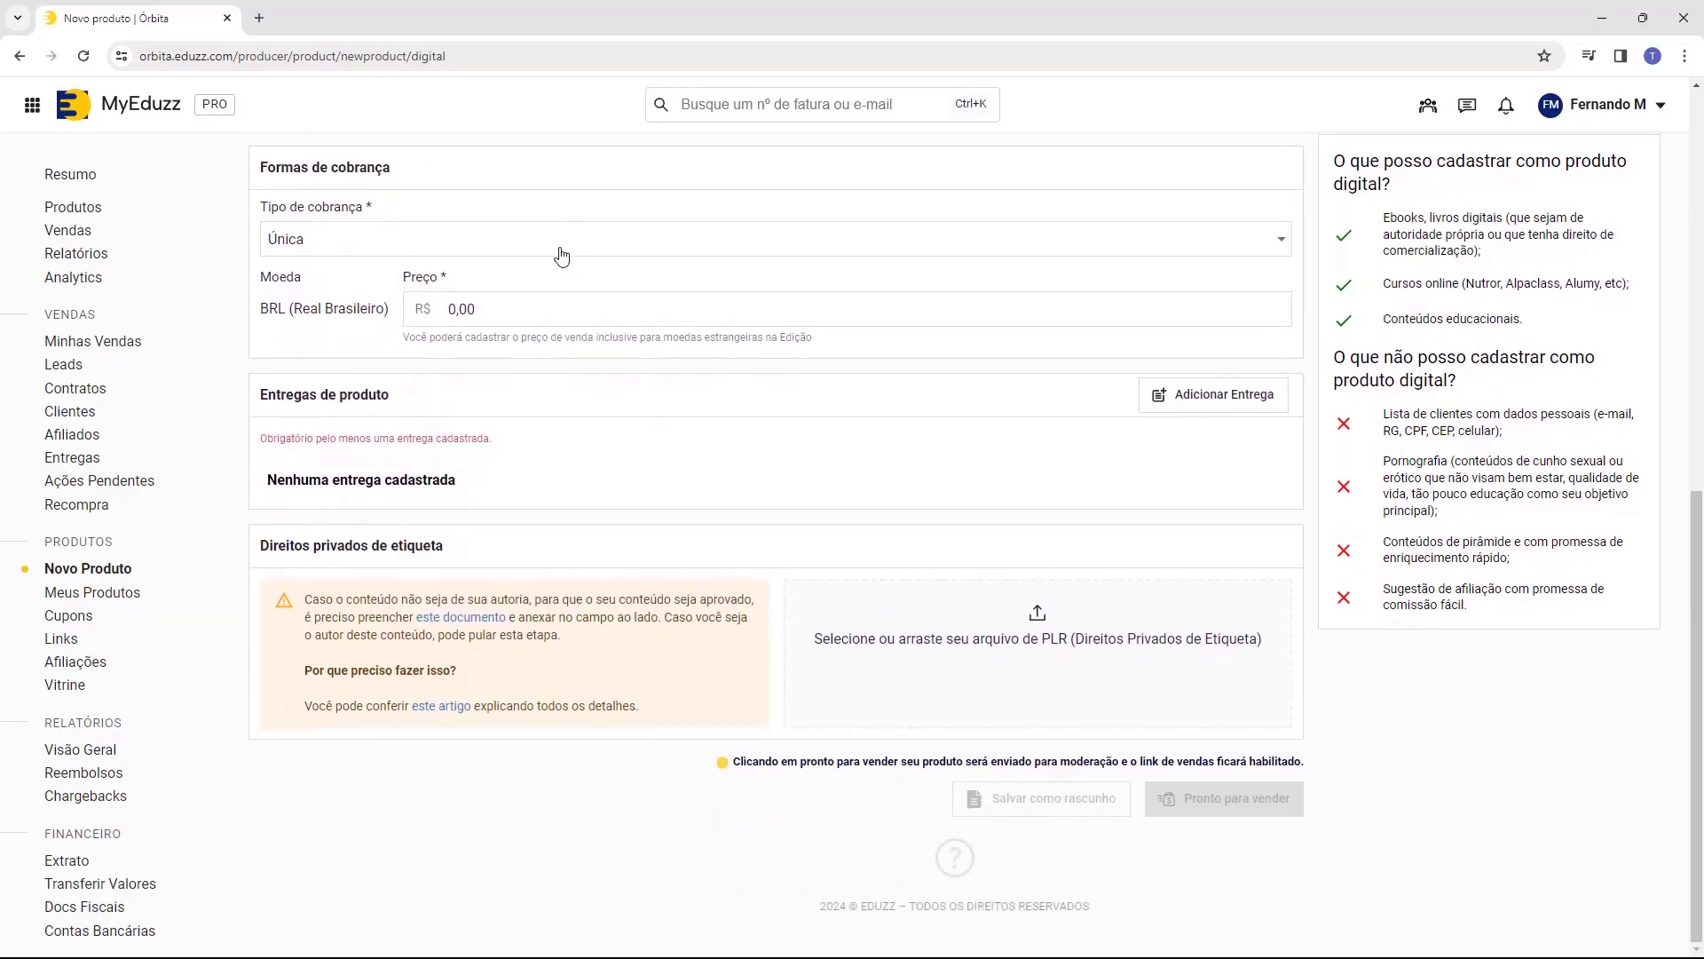
drag(266, 394, 369, 399)
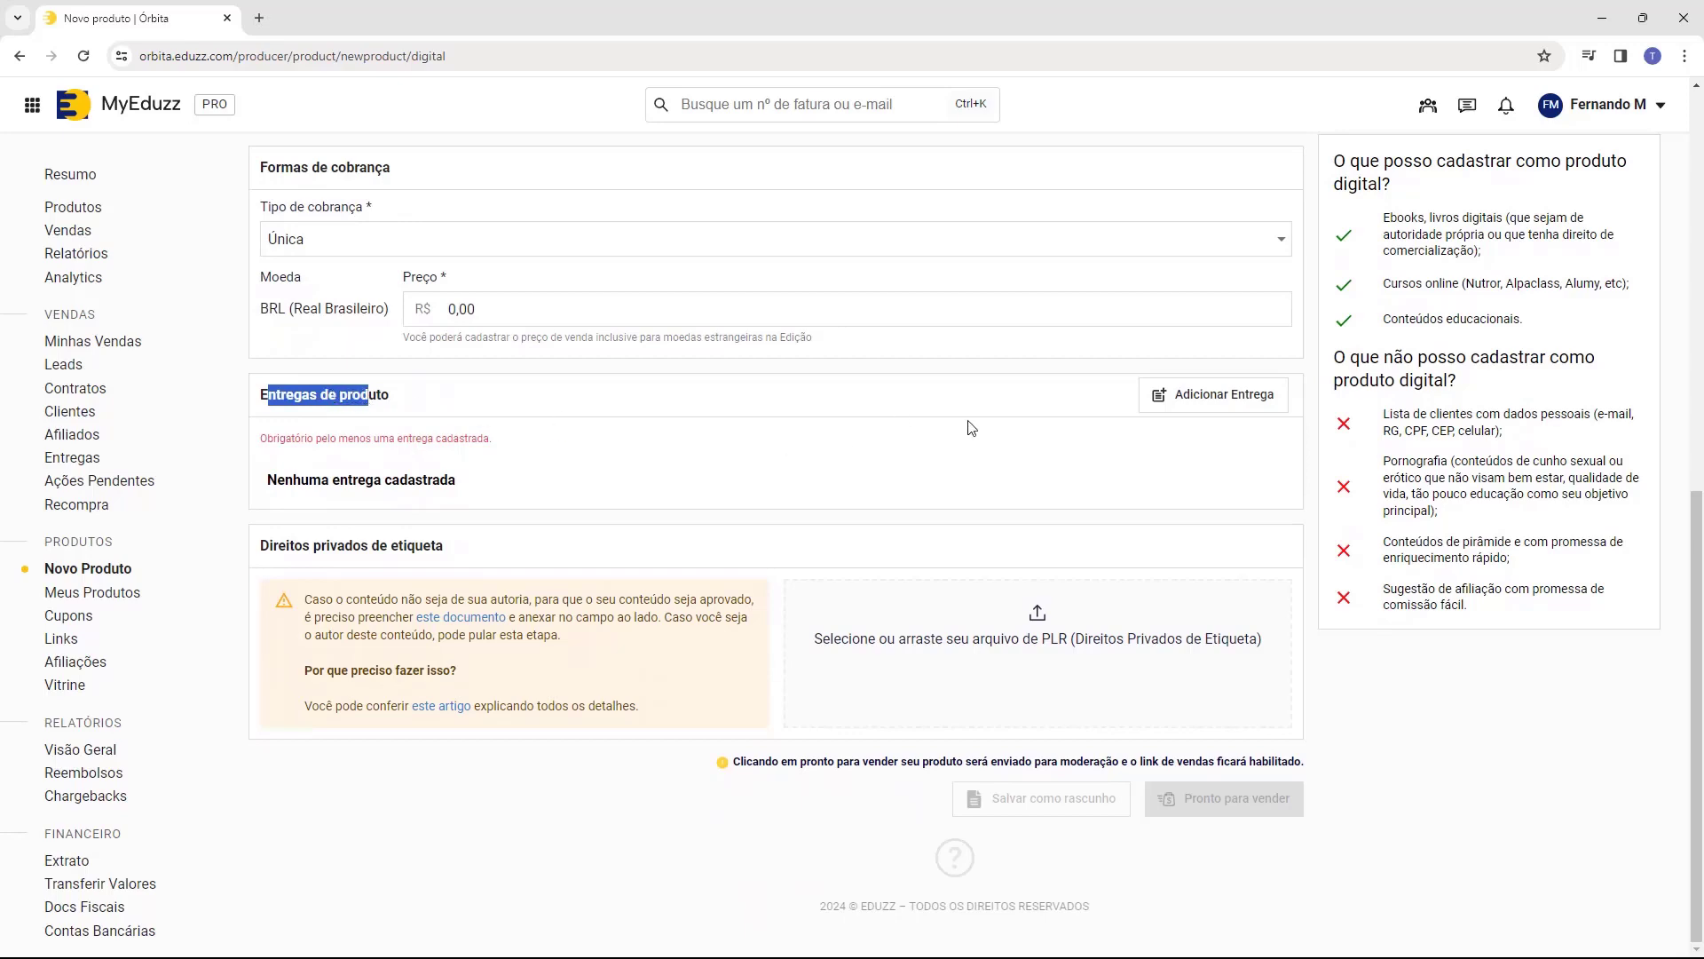
click(1229, 411)
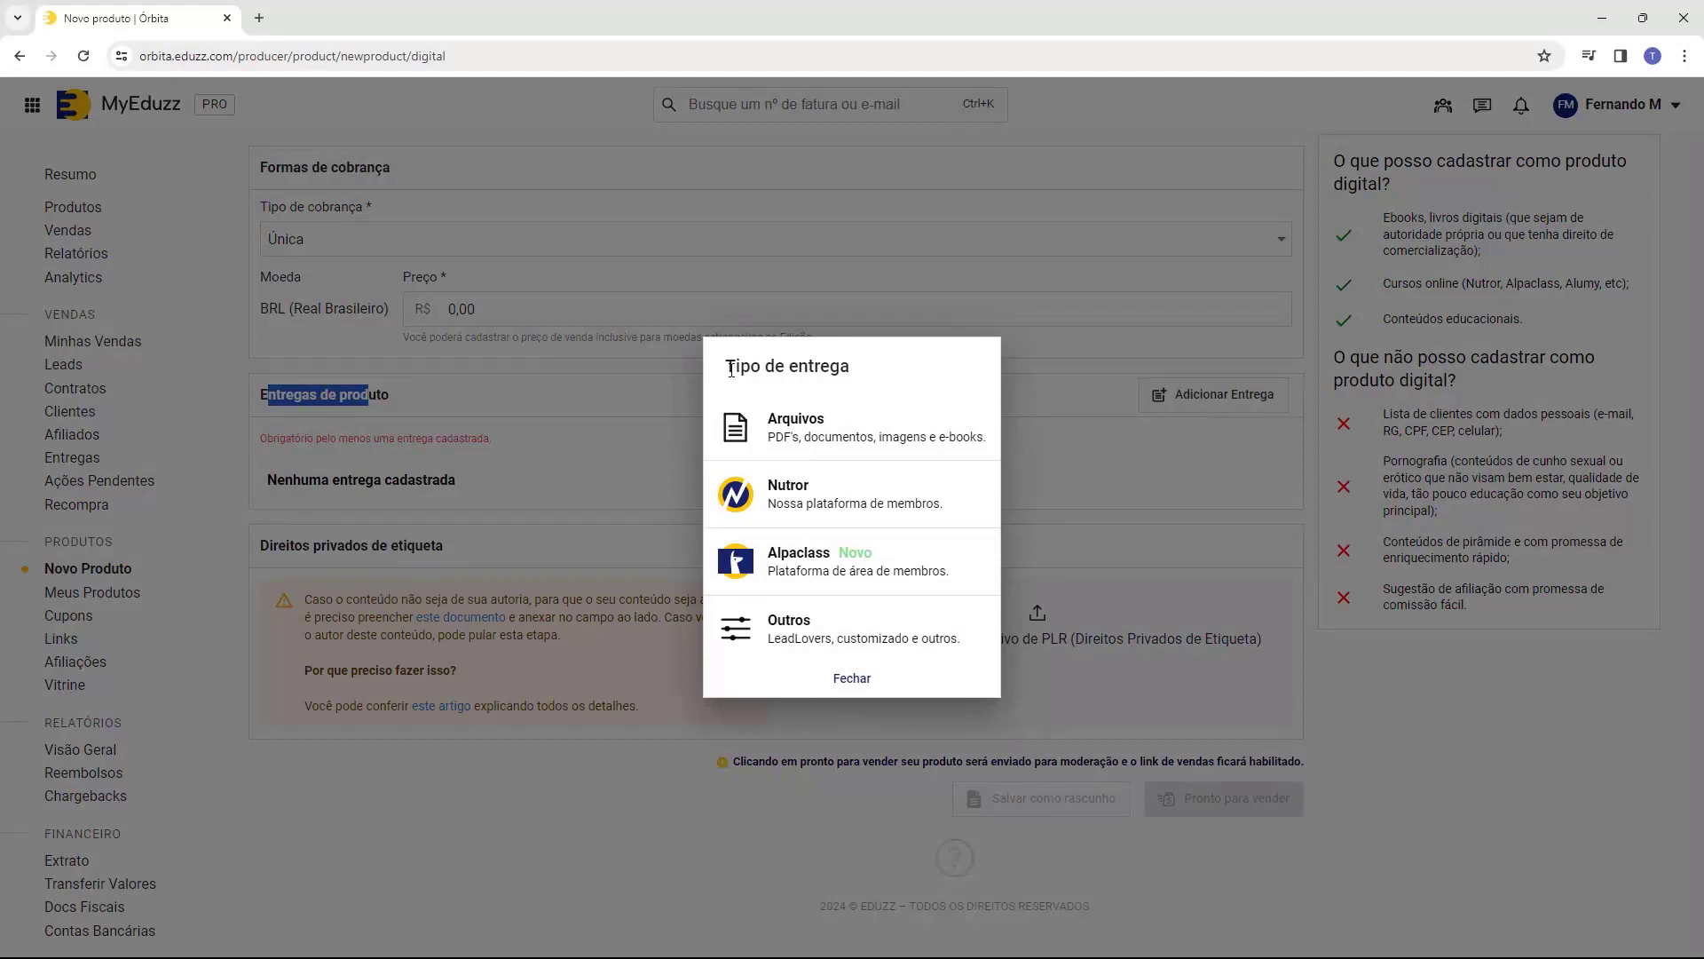
drag(716, 373, 788, 369)
click(784, 371)
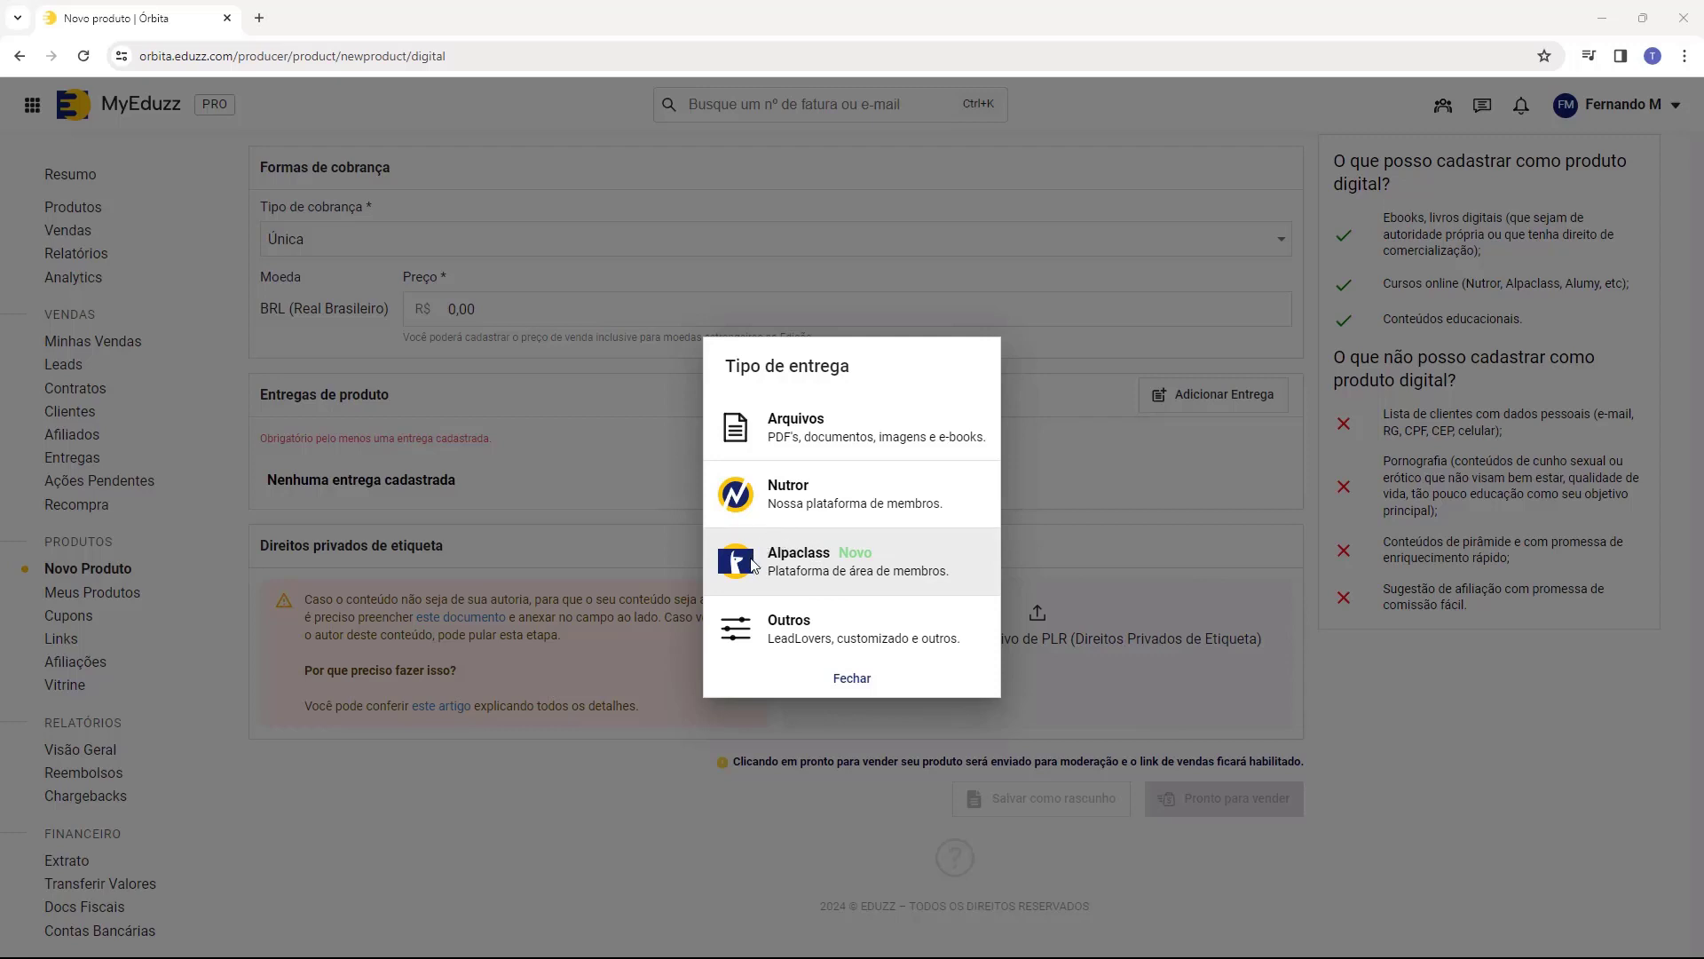
click(775, 491)
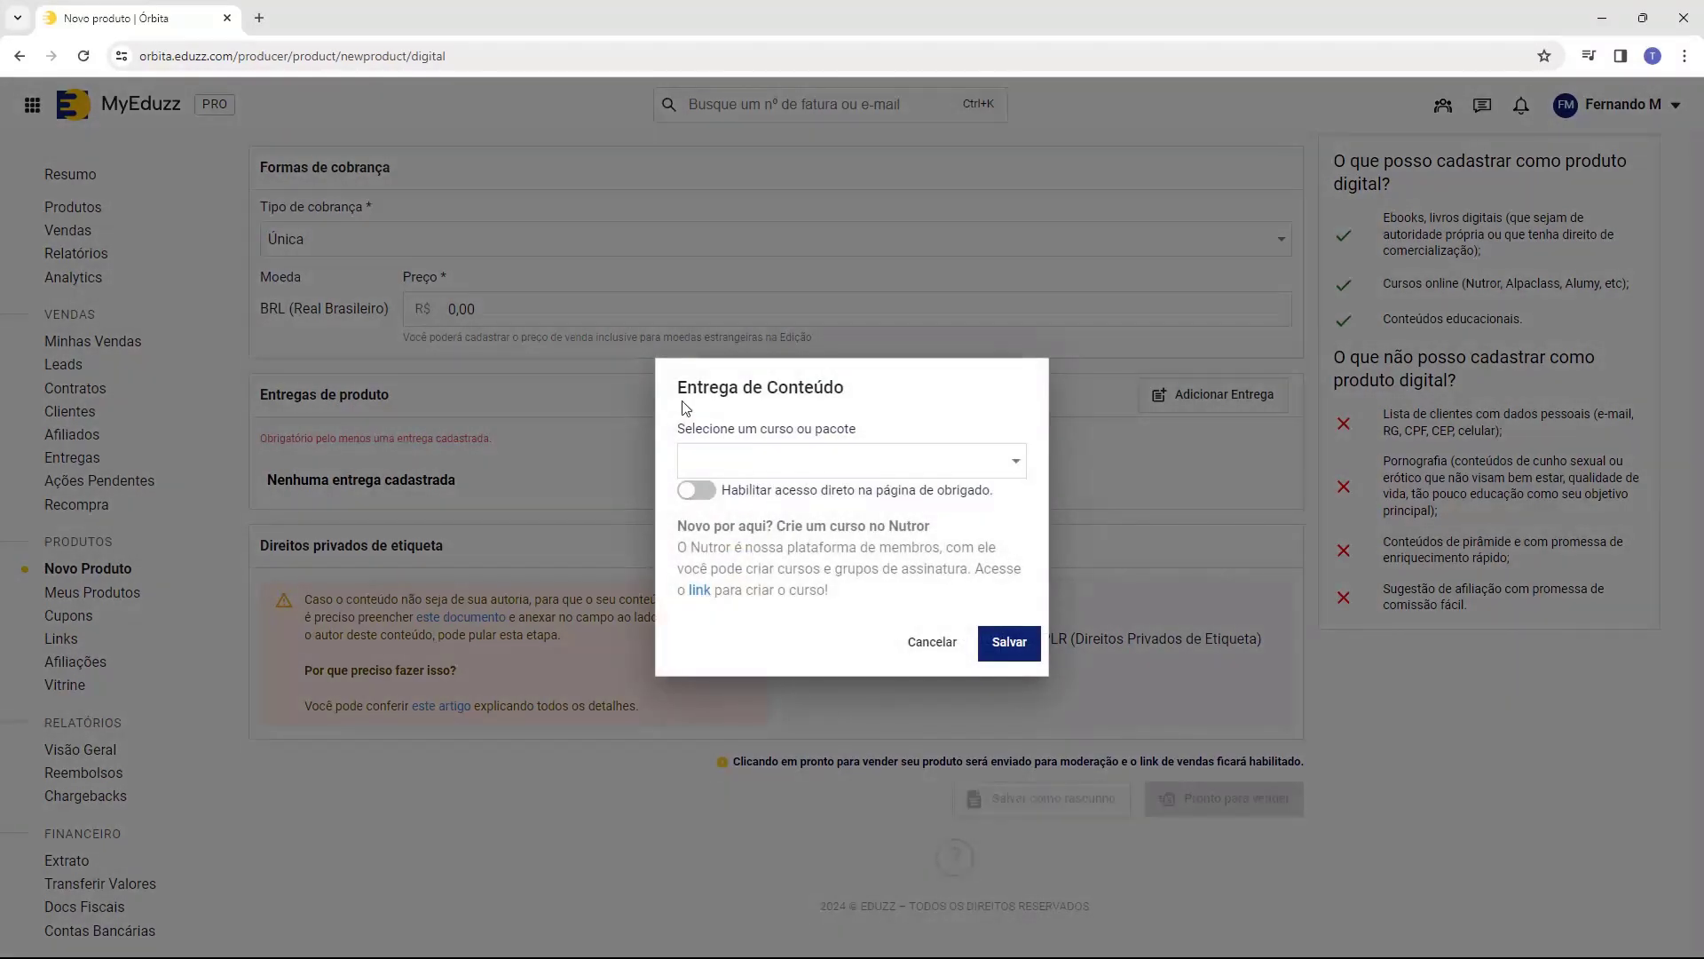
Check the available courses and packages for the Nutror delivery, and open the linked Nutror site for creating a course.
drag(682, 397, 797, 404)
click(695, 442)
drag(678, 433, 818, 437)
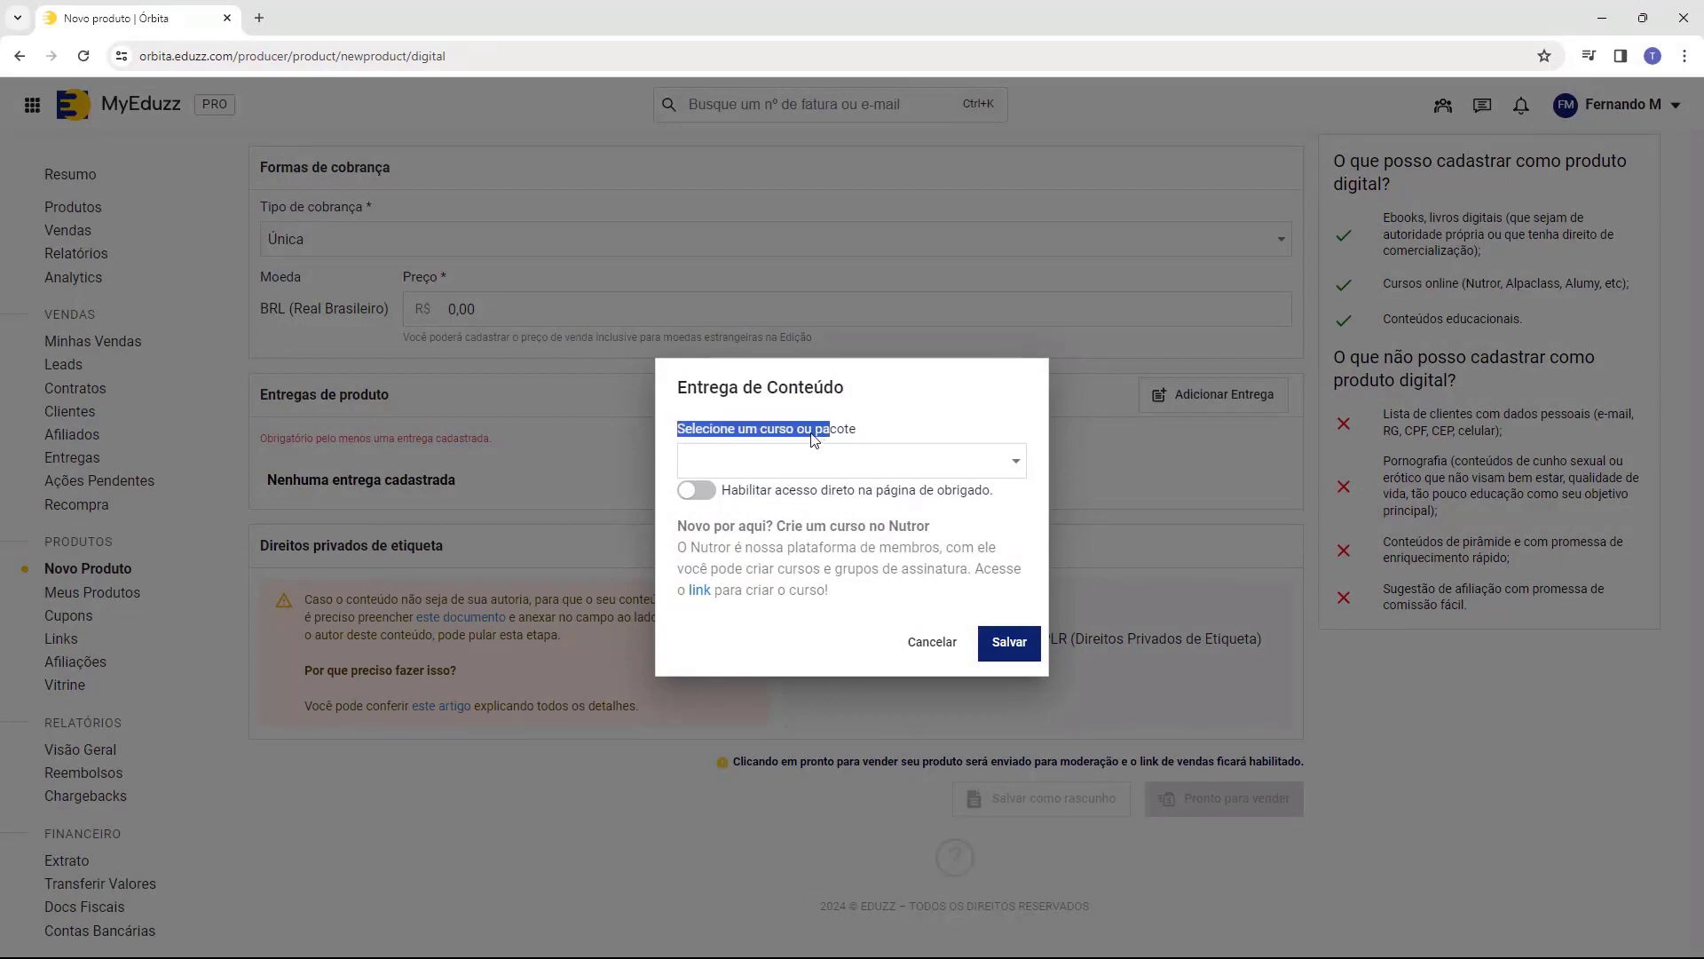
click(815, 439)
click(803, 462)
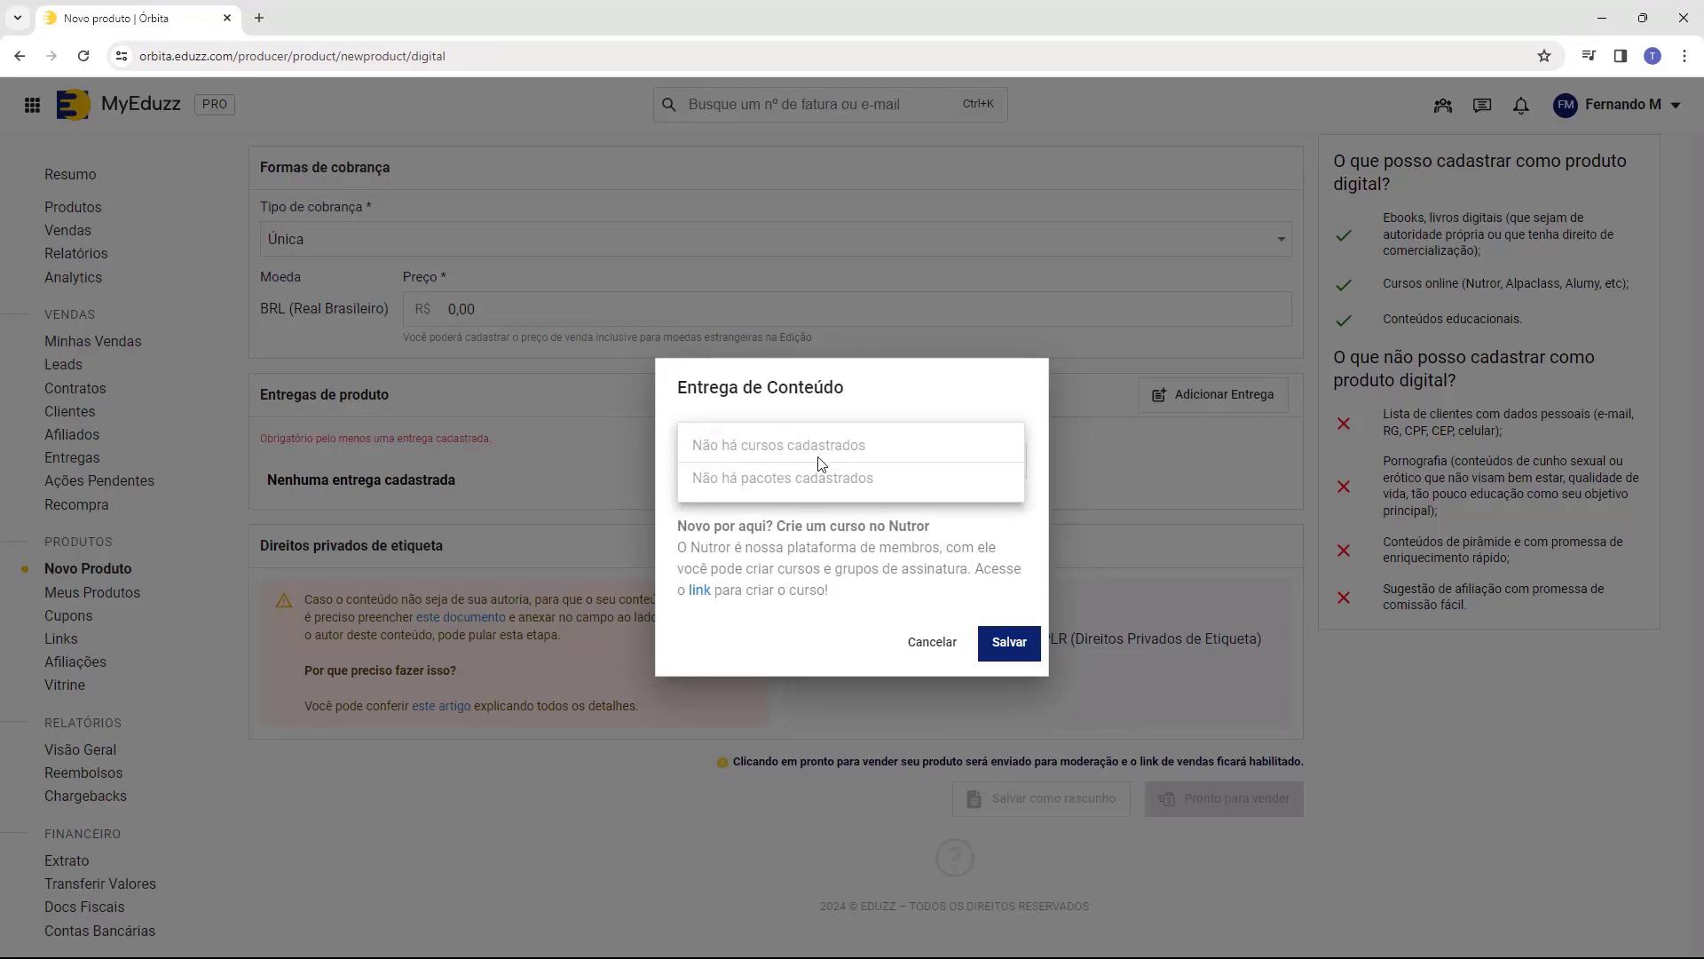
click(700, 549)
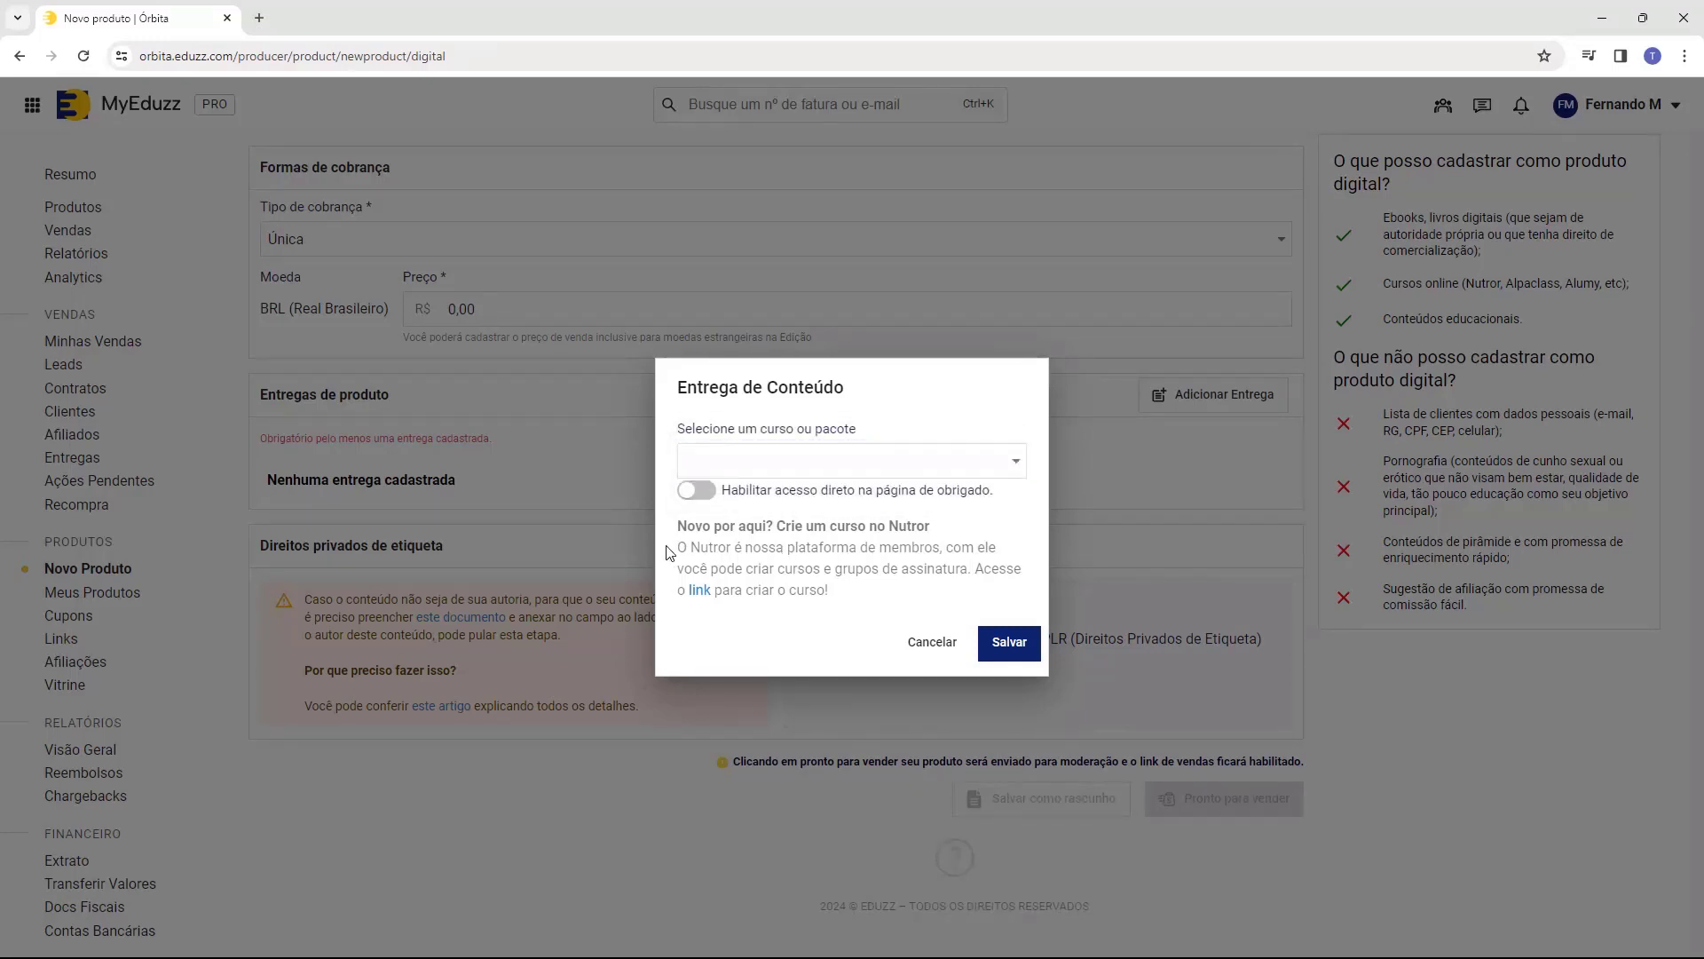
drag(678, 548, 883, 566)
click(714, 587)
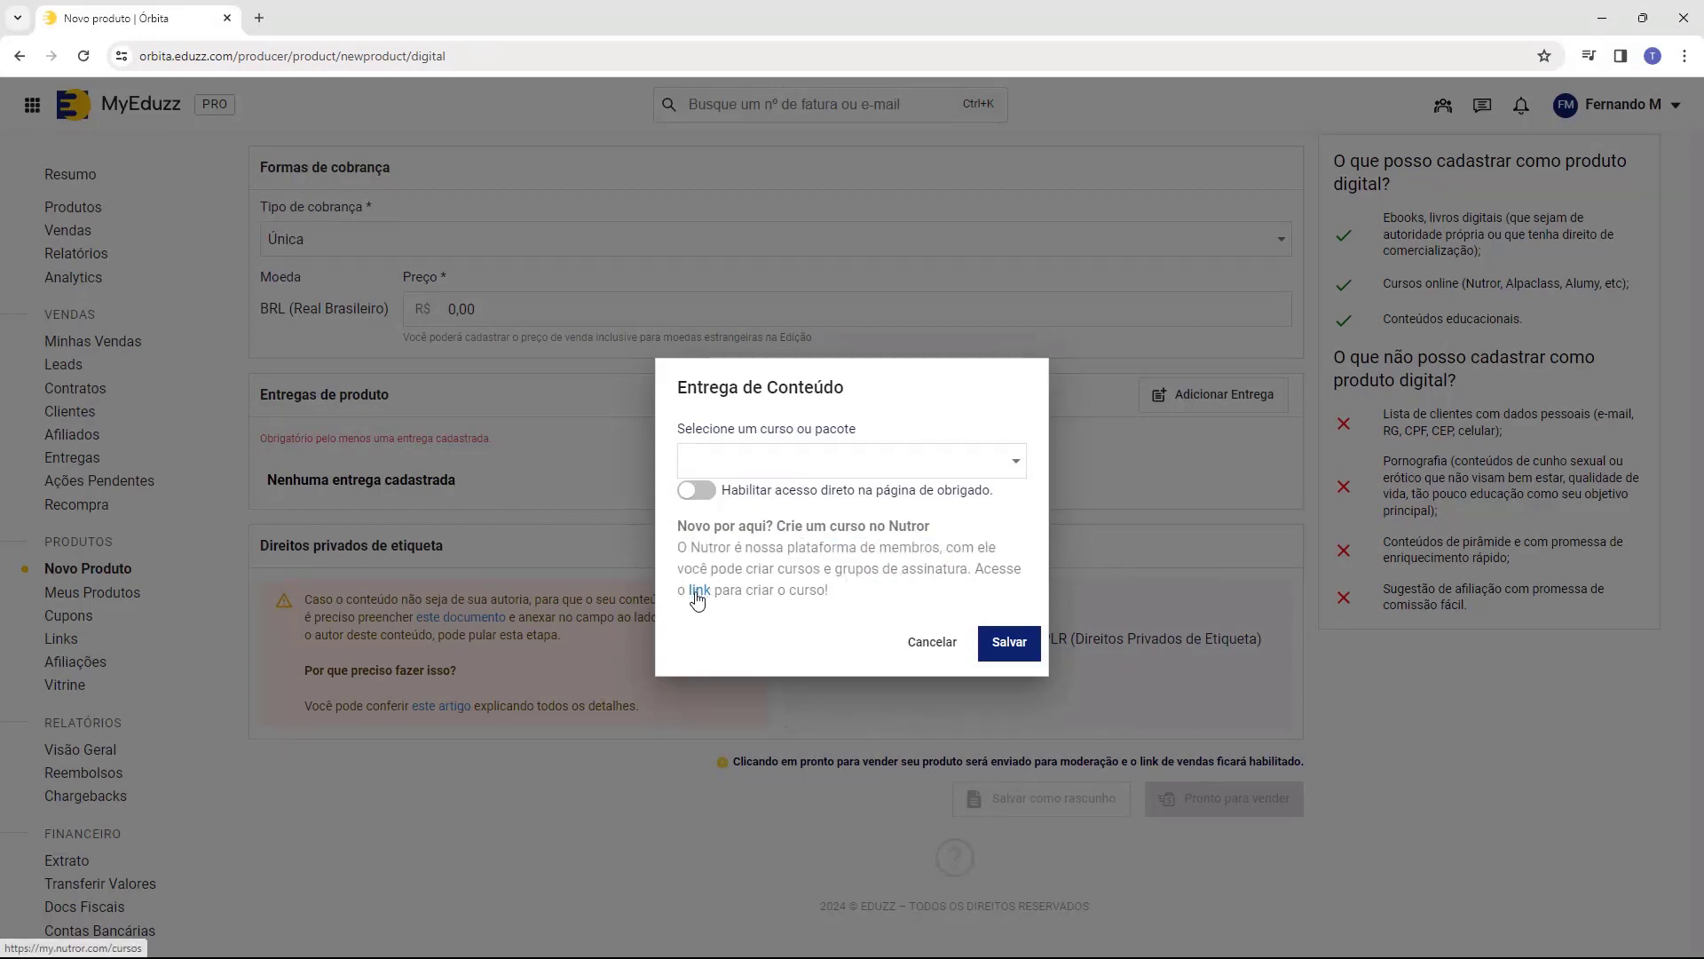
click(698, 595)
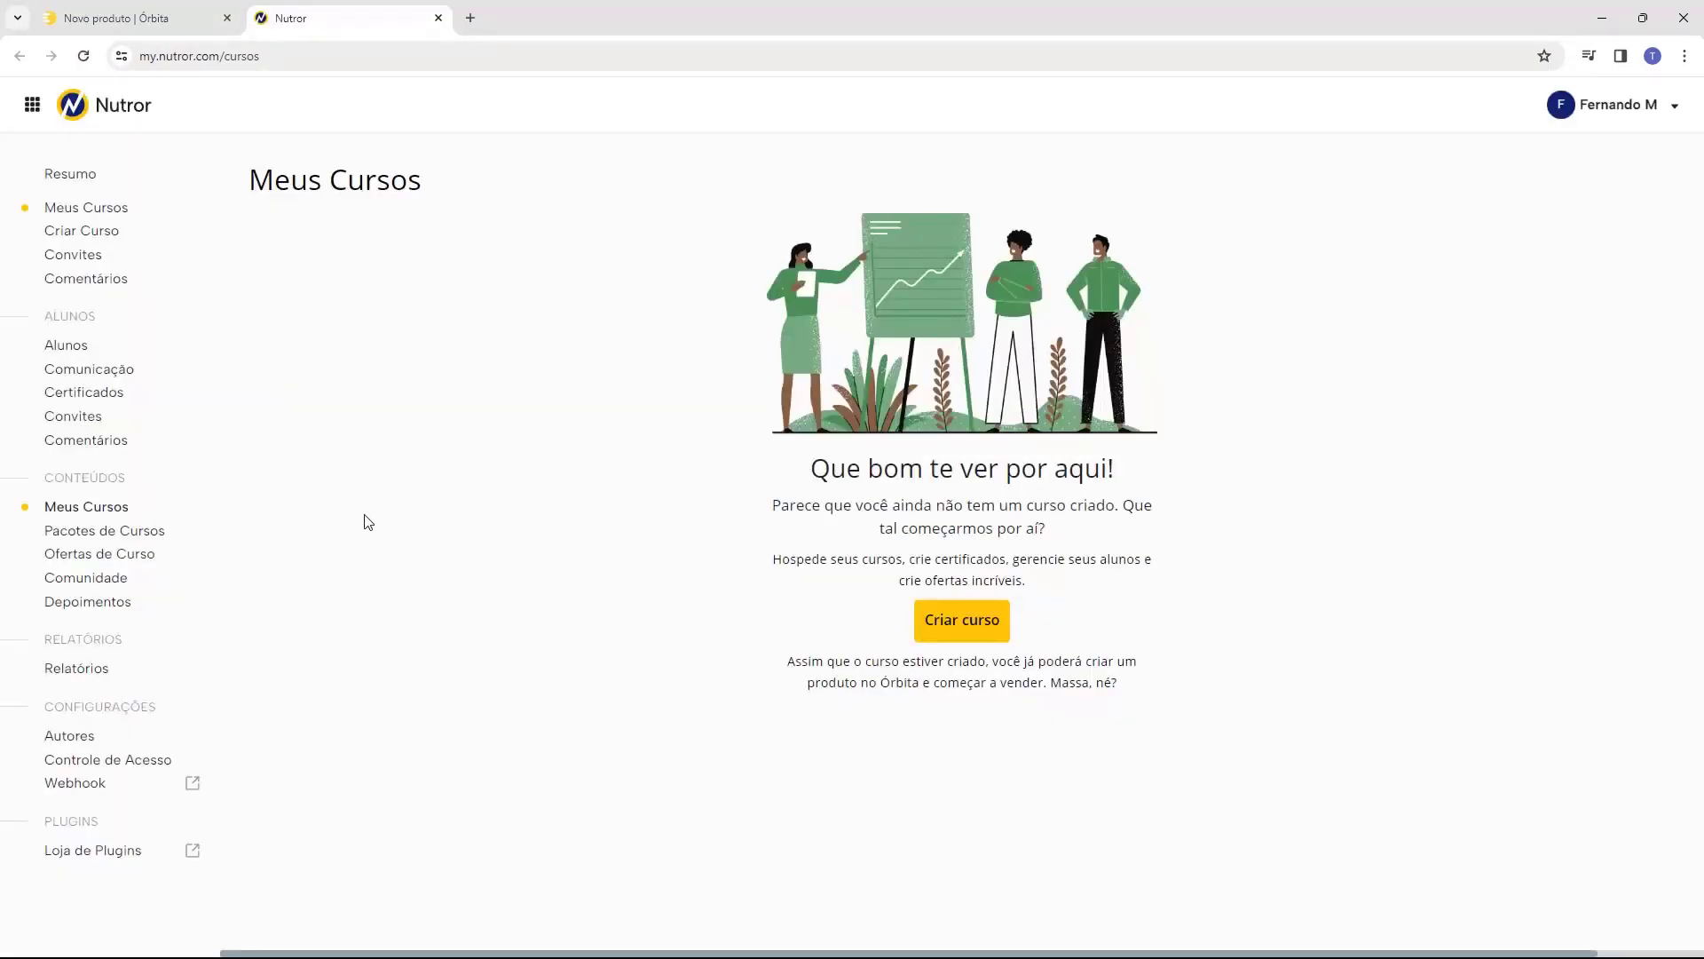
Start creating a course from the Meus Cursos page in Nutror.
drag(250, 182, 392, 182)
click(495, 258)
click(923, 620)
drag(772, 513, 1020, 524)
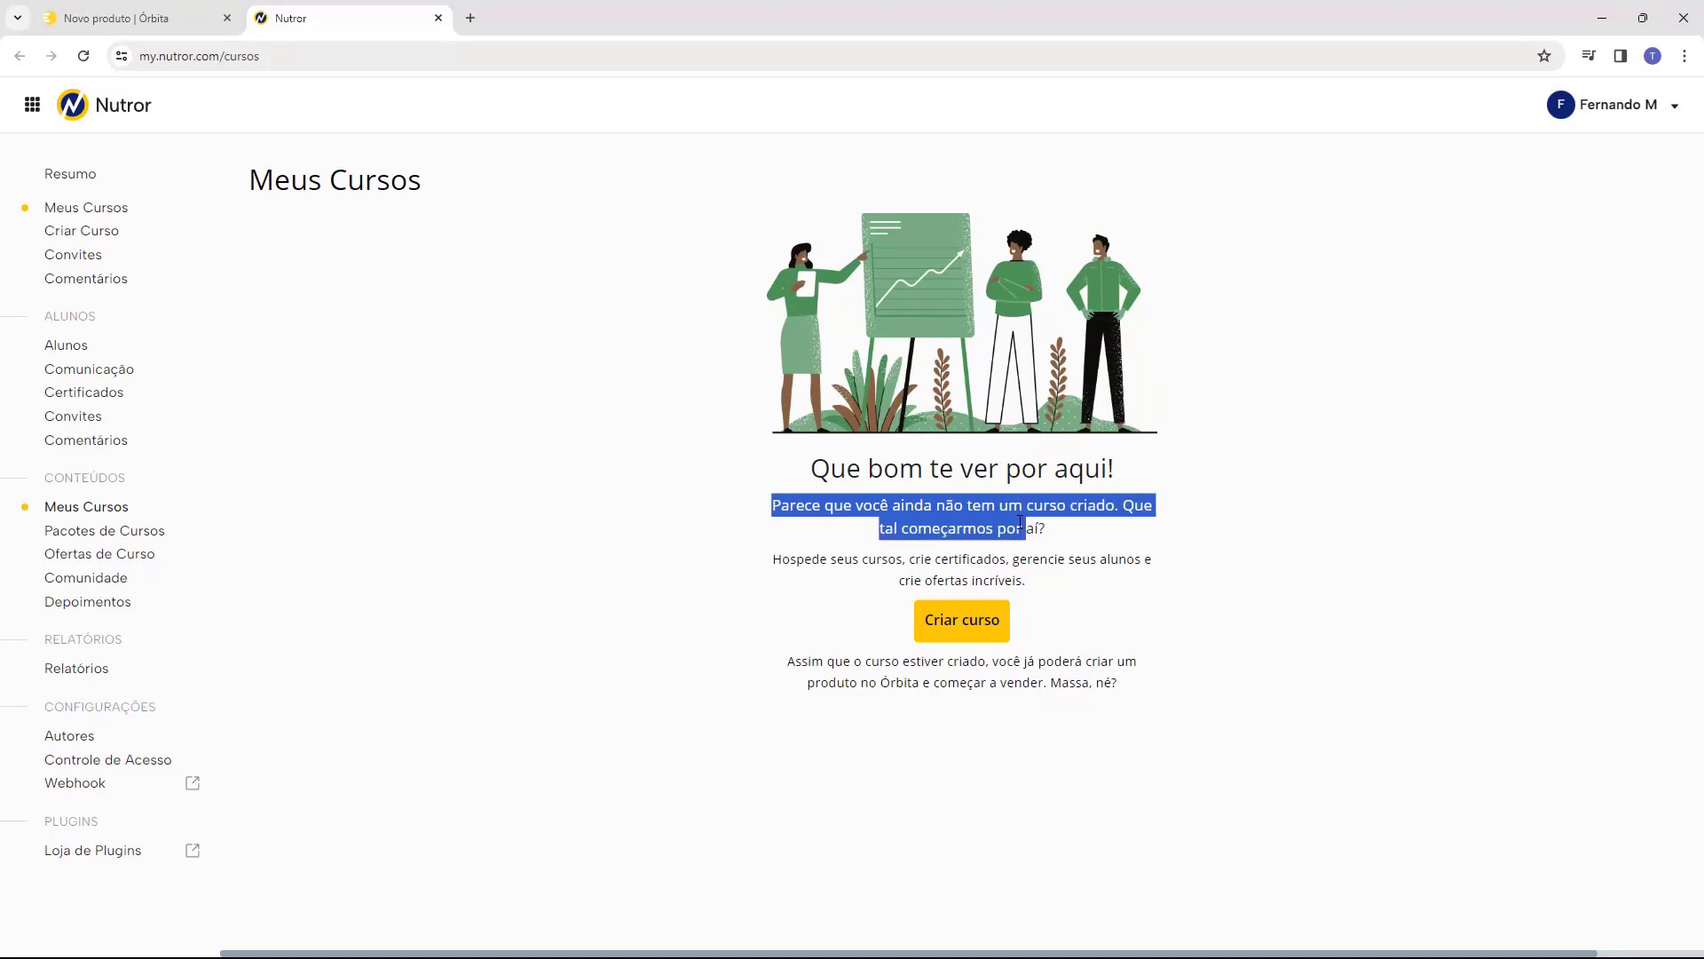
click(1014, 511)
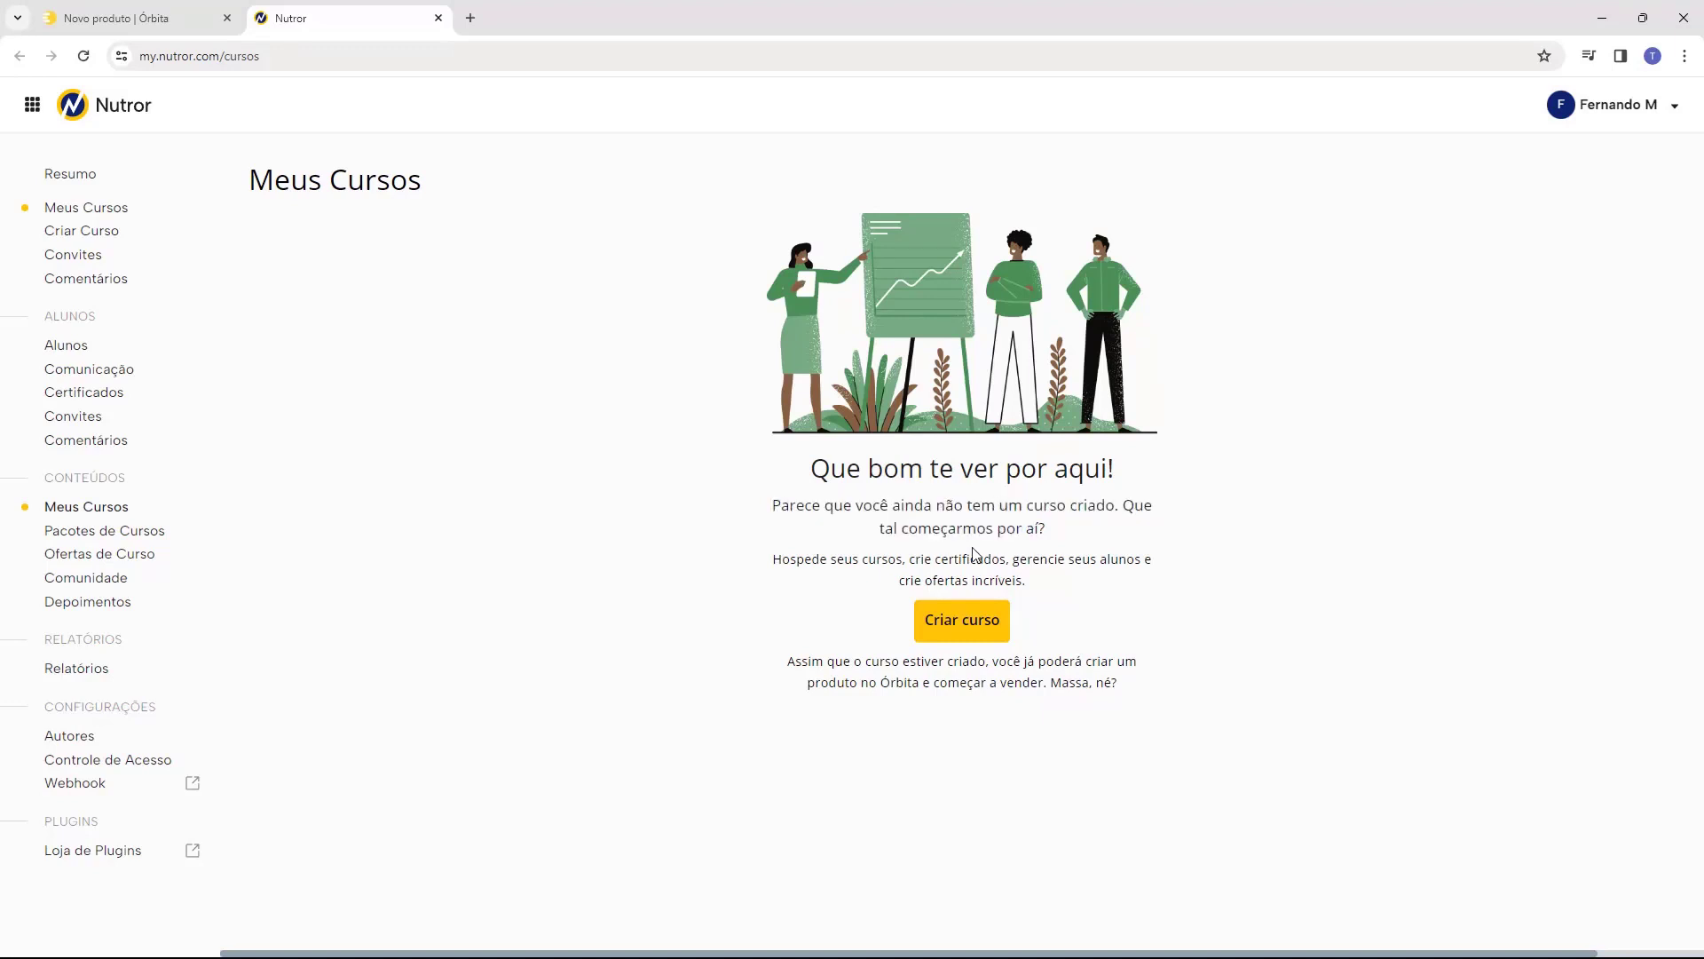
click(952, 635)
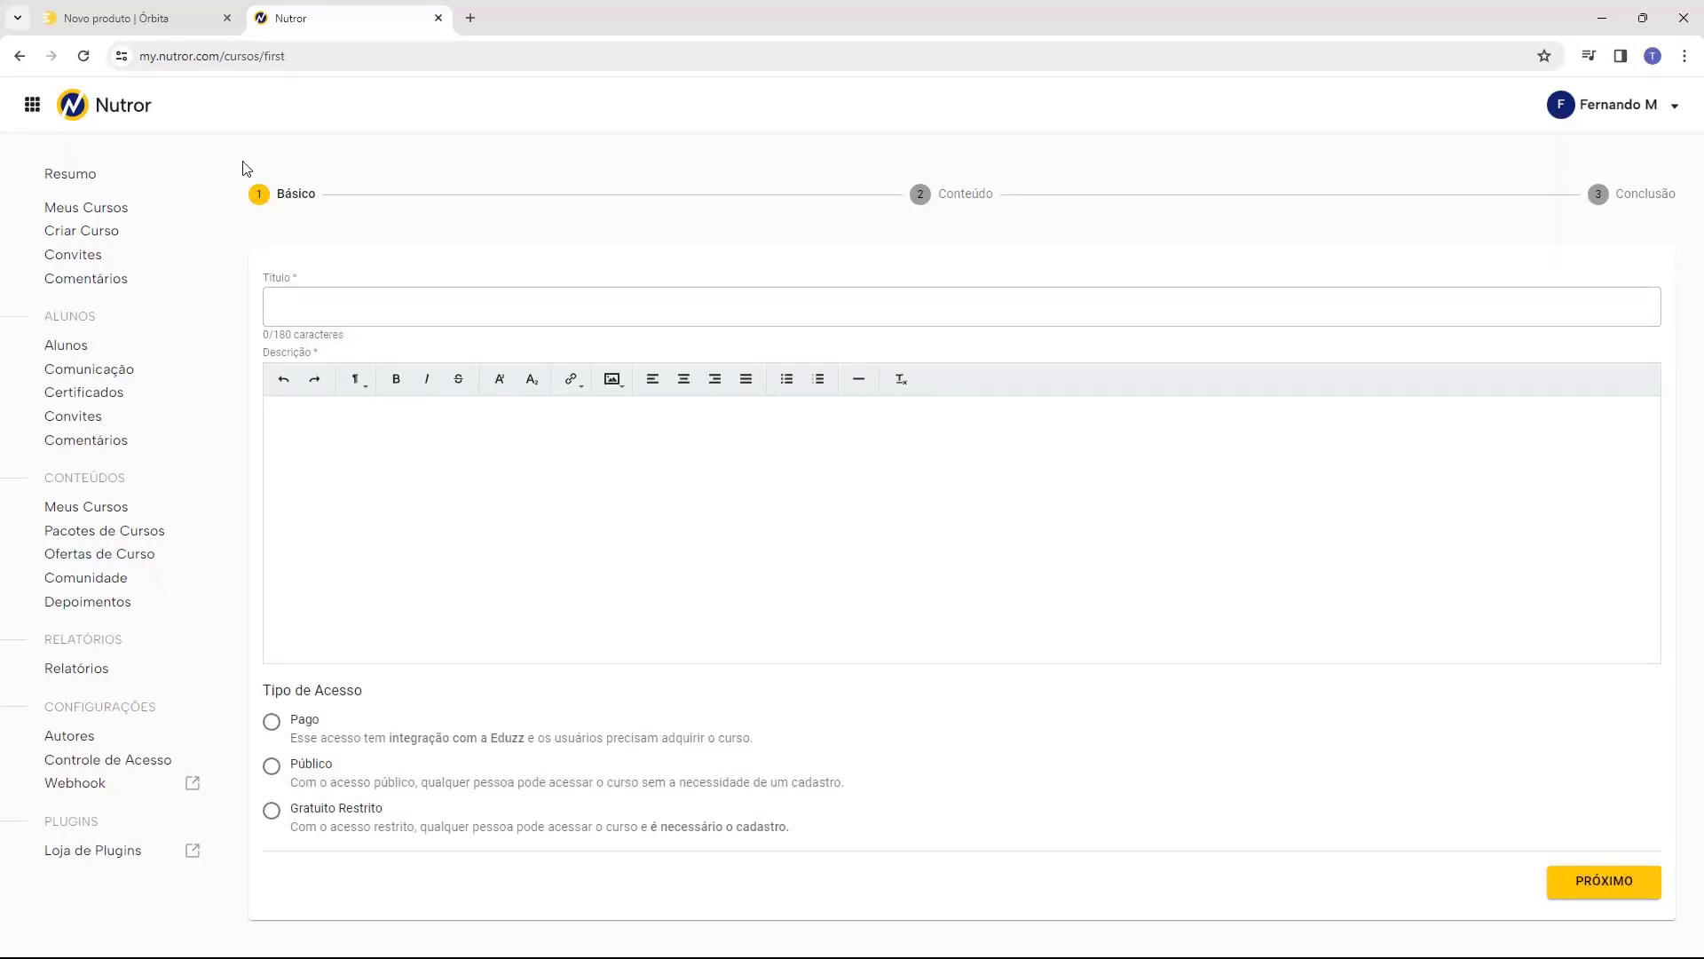
Cancel the content delivery dialog on the Eduzz product page and return to the Nutror course form.
click(133, 18)
click(925, 639)
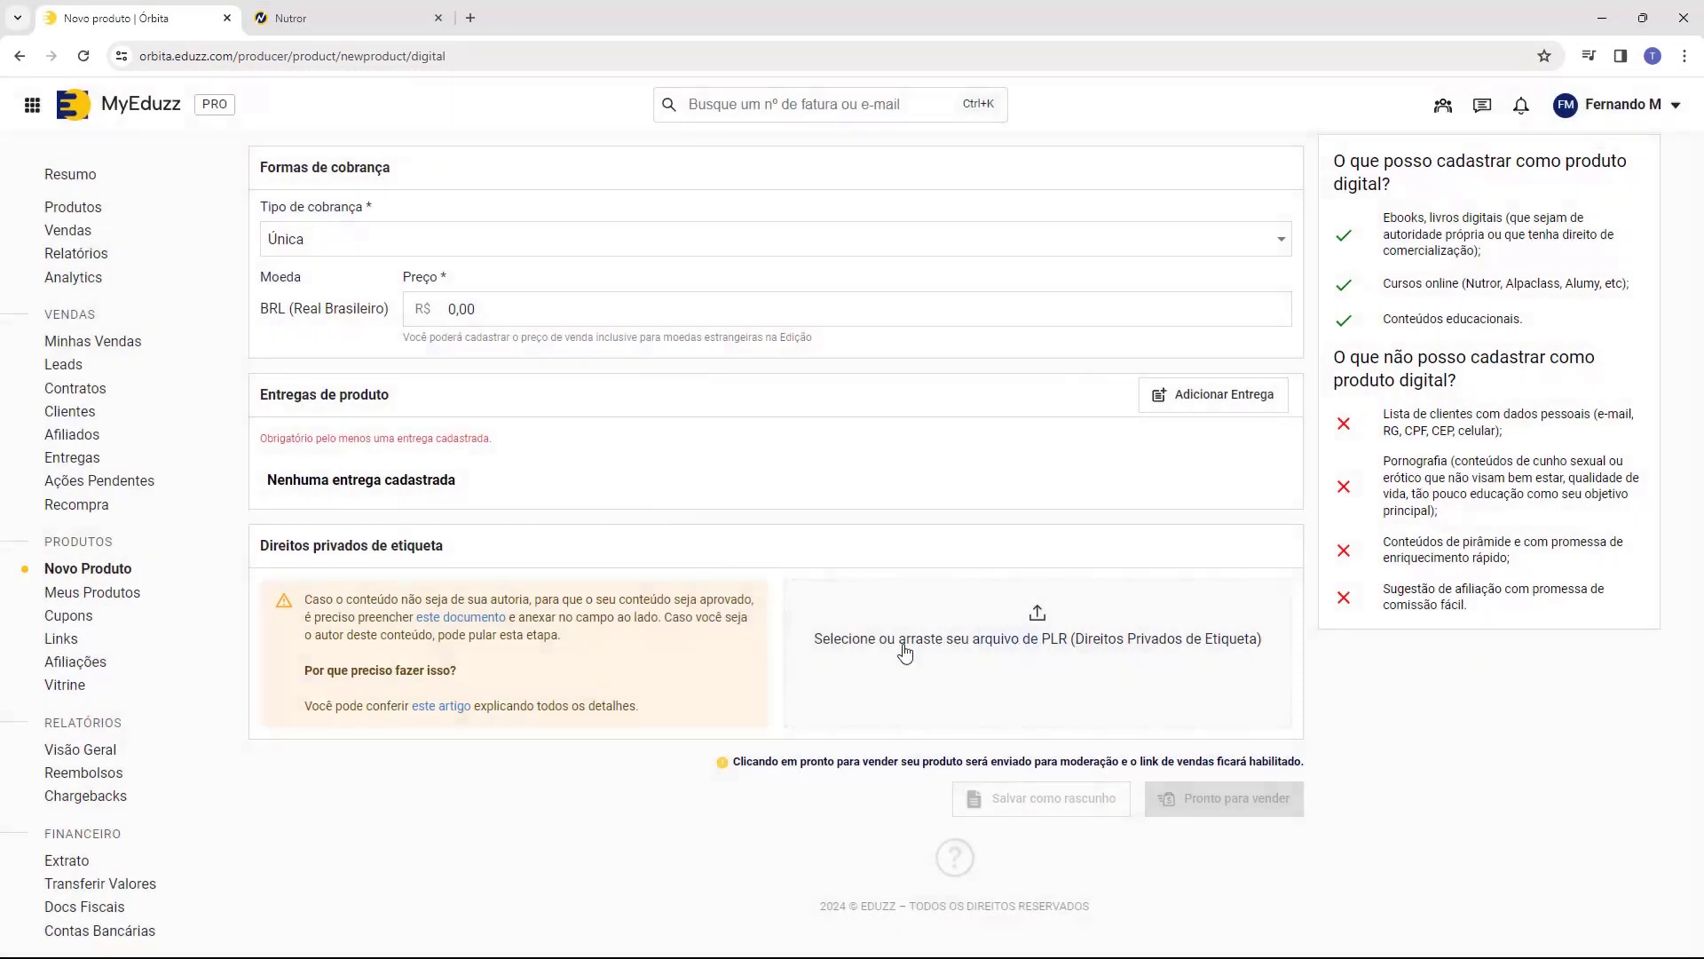
scroll(904, 652, up, 9)
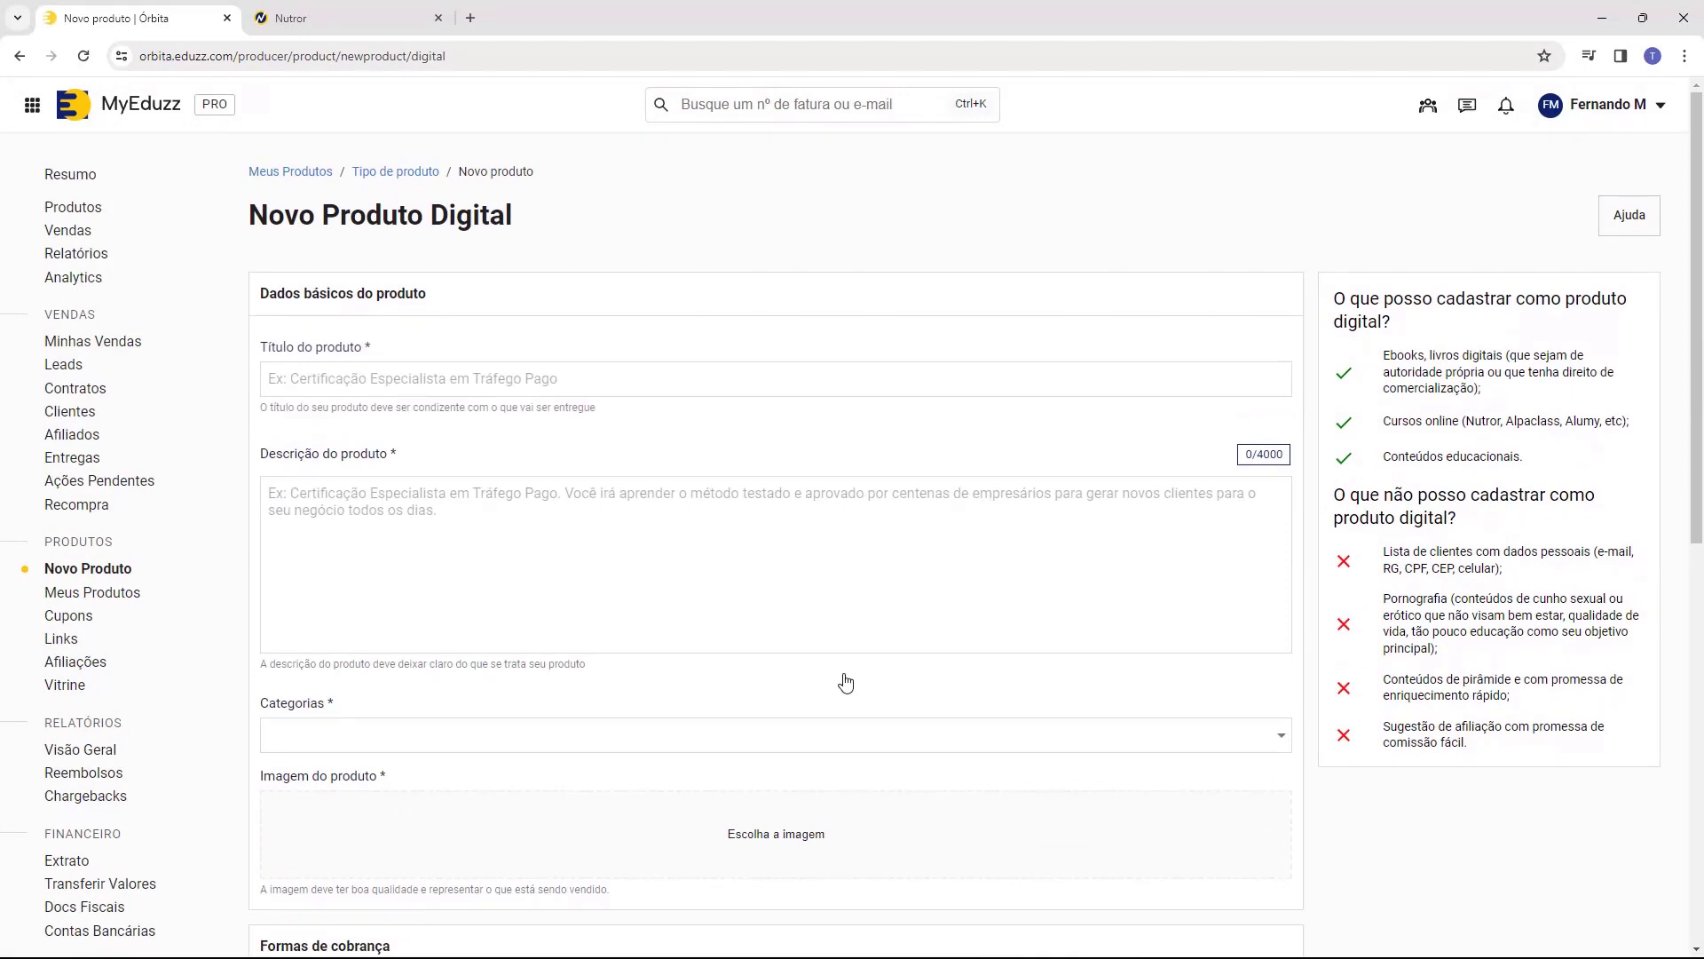
click(343, 18)
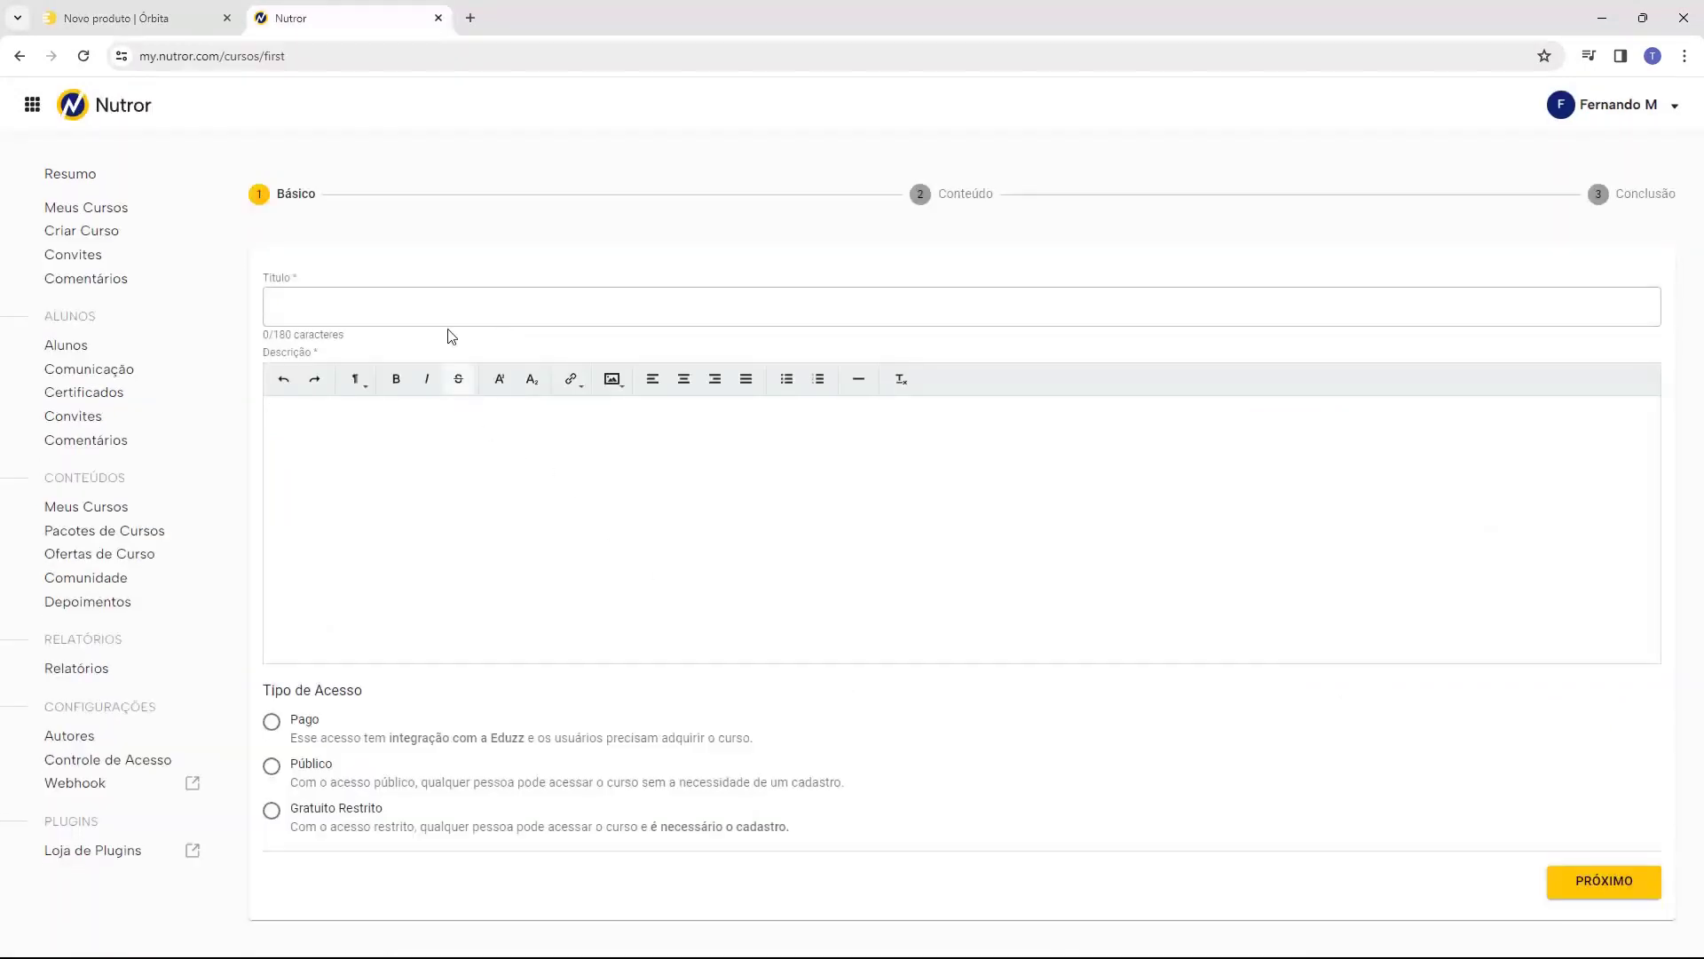
Title the course "Curso Host2b" and enter a description beginning "Descubra segredos do sucesso financeiro neste Curso exclusivo da Eduzz".
click(322, 306)
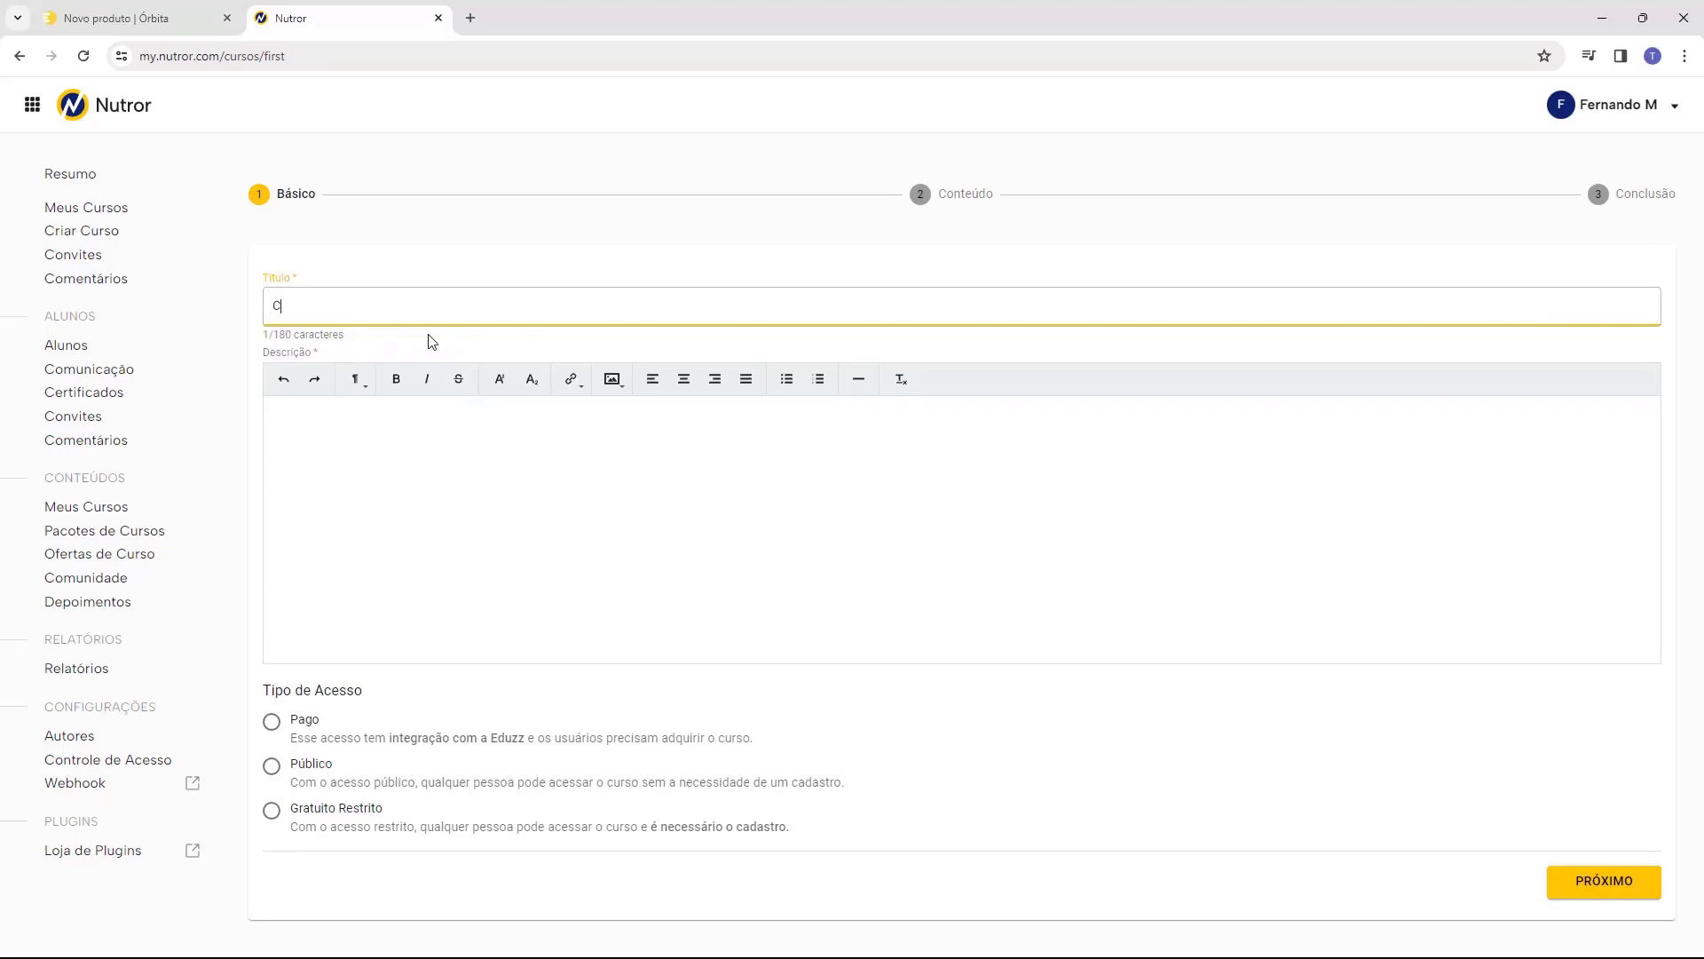
text(Curso Host2b)
click(343, 458)
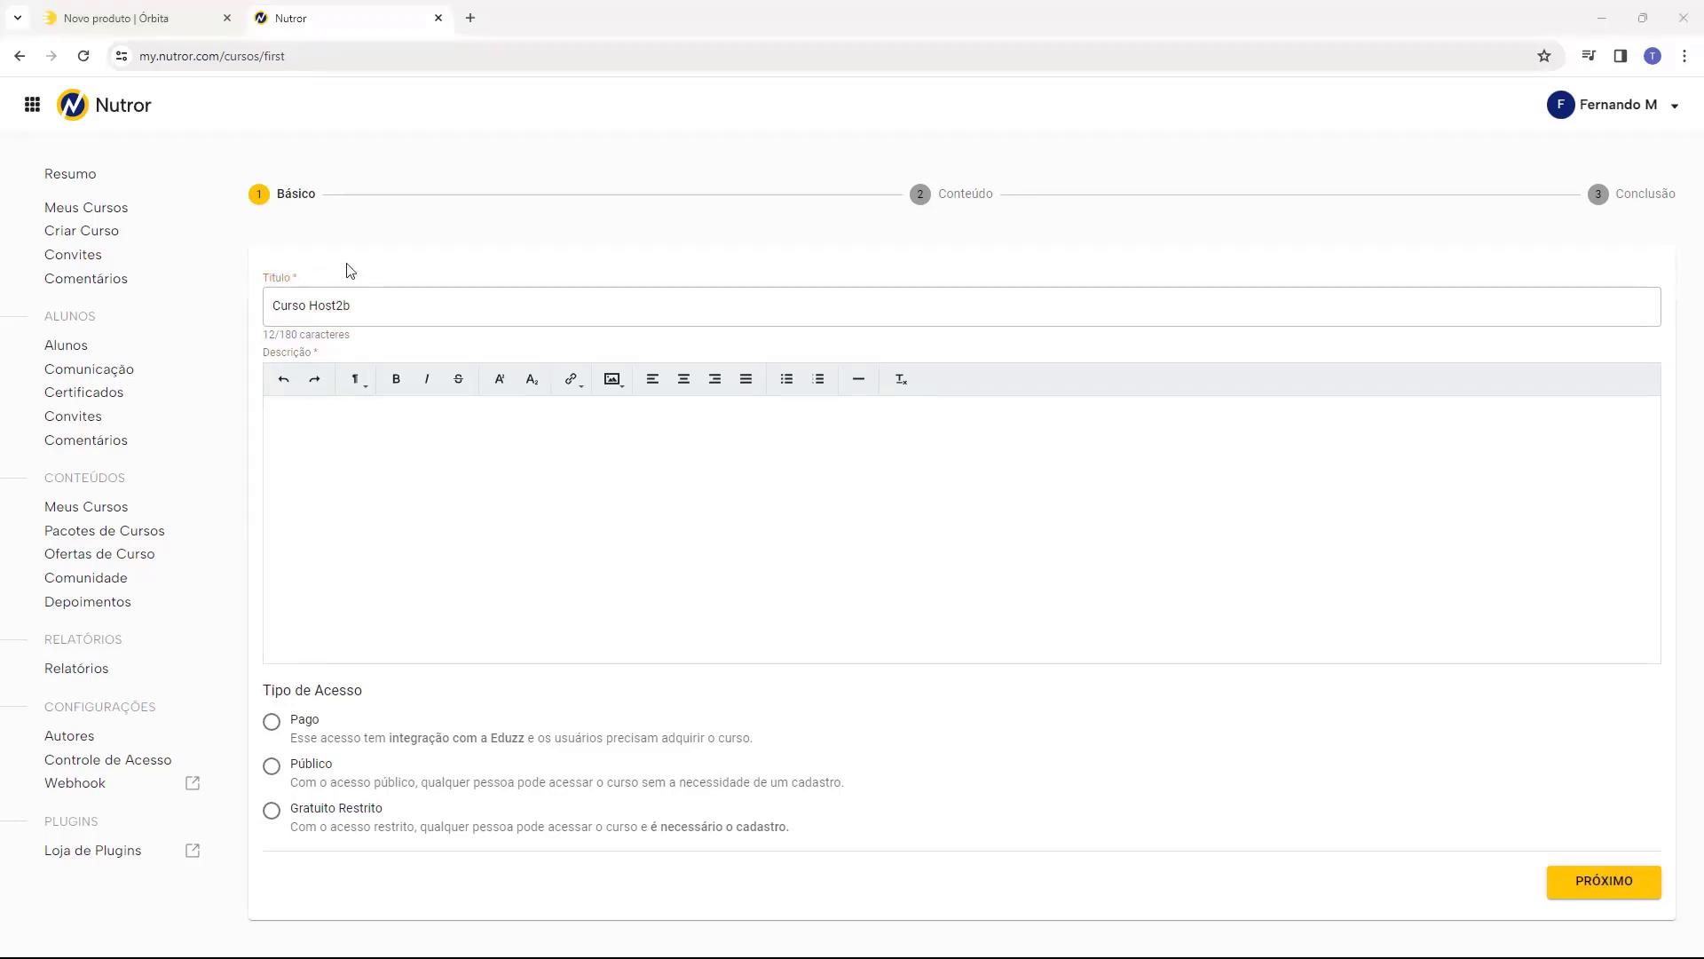
click(280, 432)
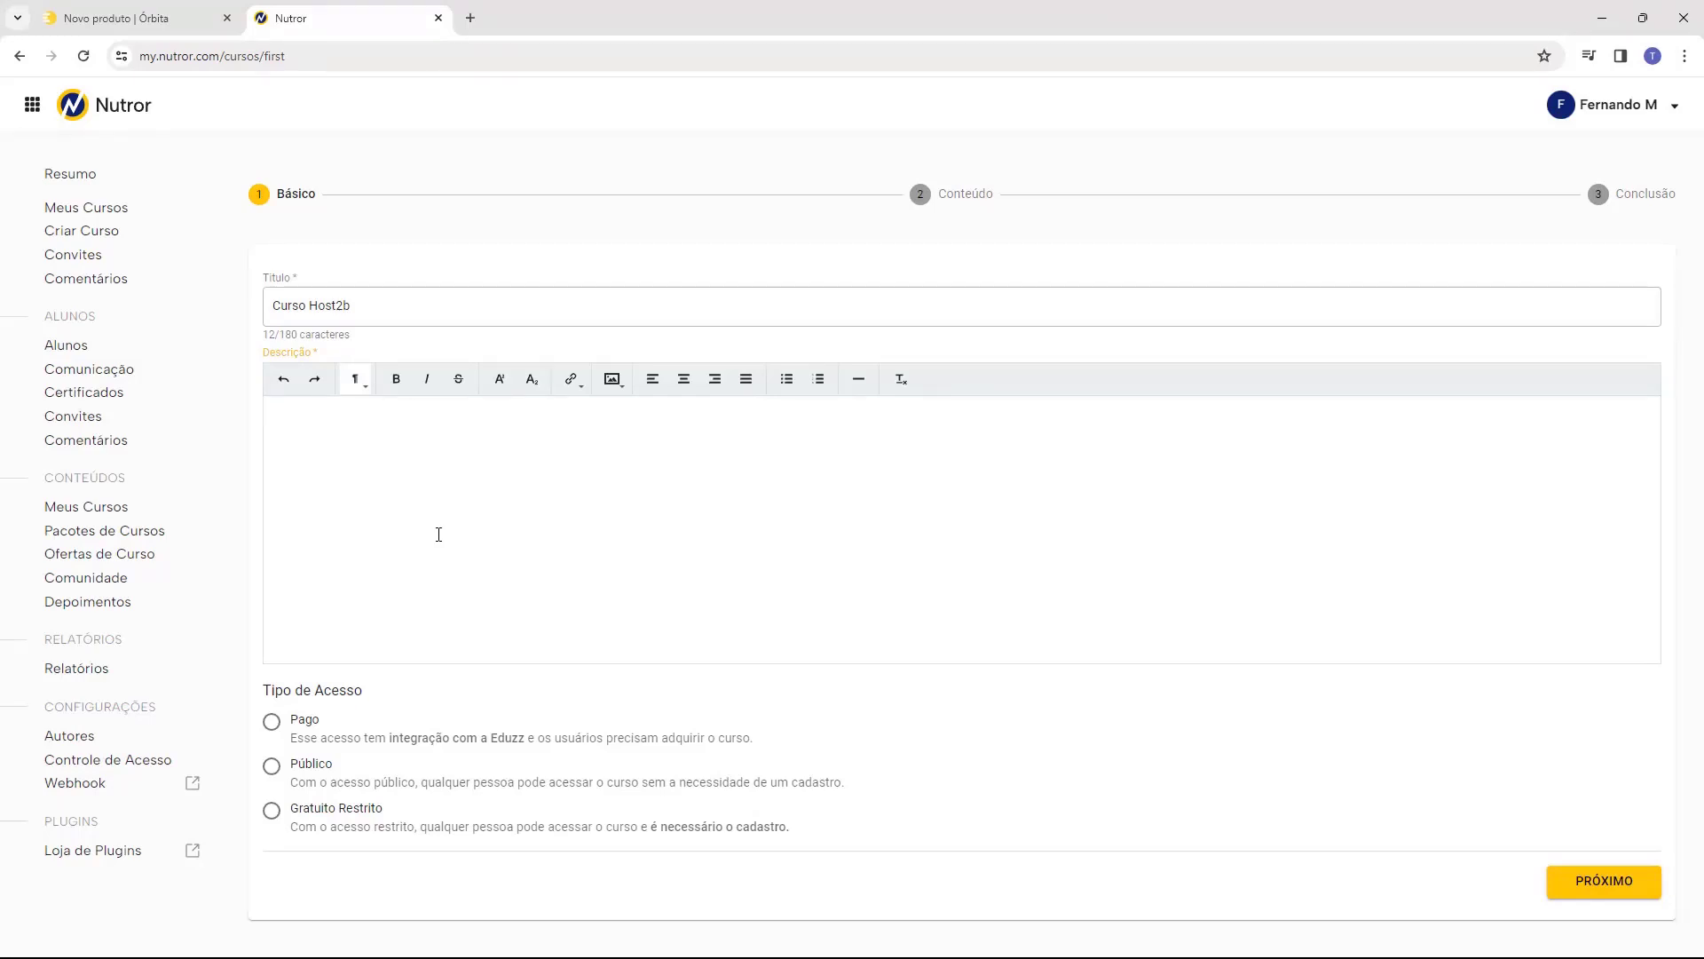
text(Descubra segredos do sucesso financeiro neste Curso exclusivo da Eduzz. Transforme sua vida financeira com dicas práticas e estratégias comprovadas. Acesse agora e inicie sua jornada para a independência financeira!)
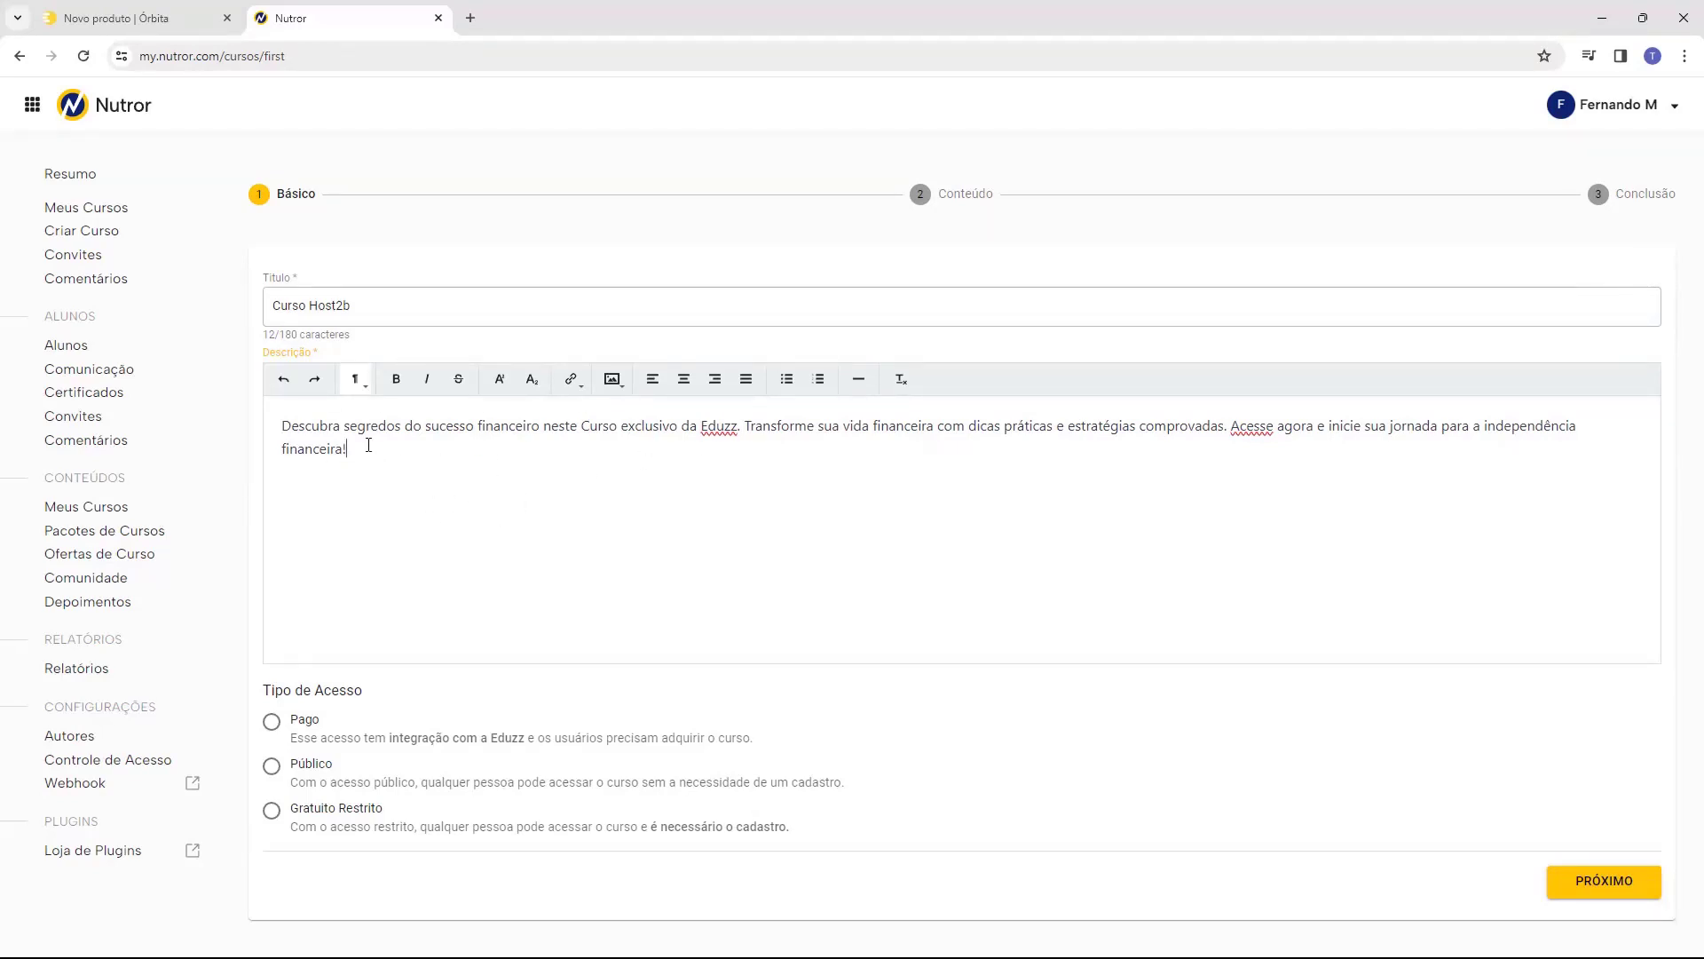
Set the course's access type to Pago and continue to the content stage.
drag(264, 694, 323, 691)
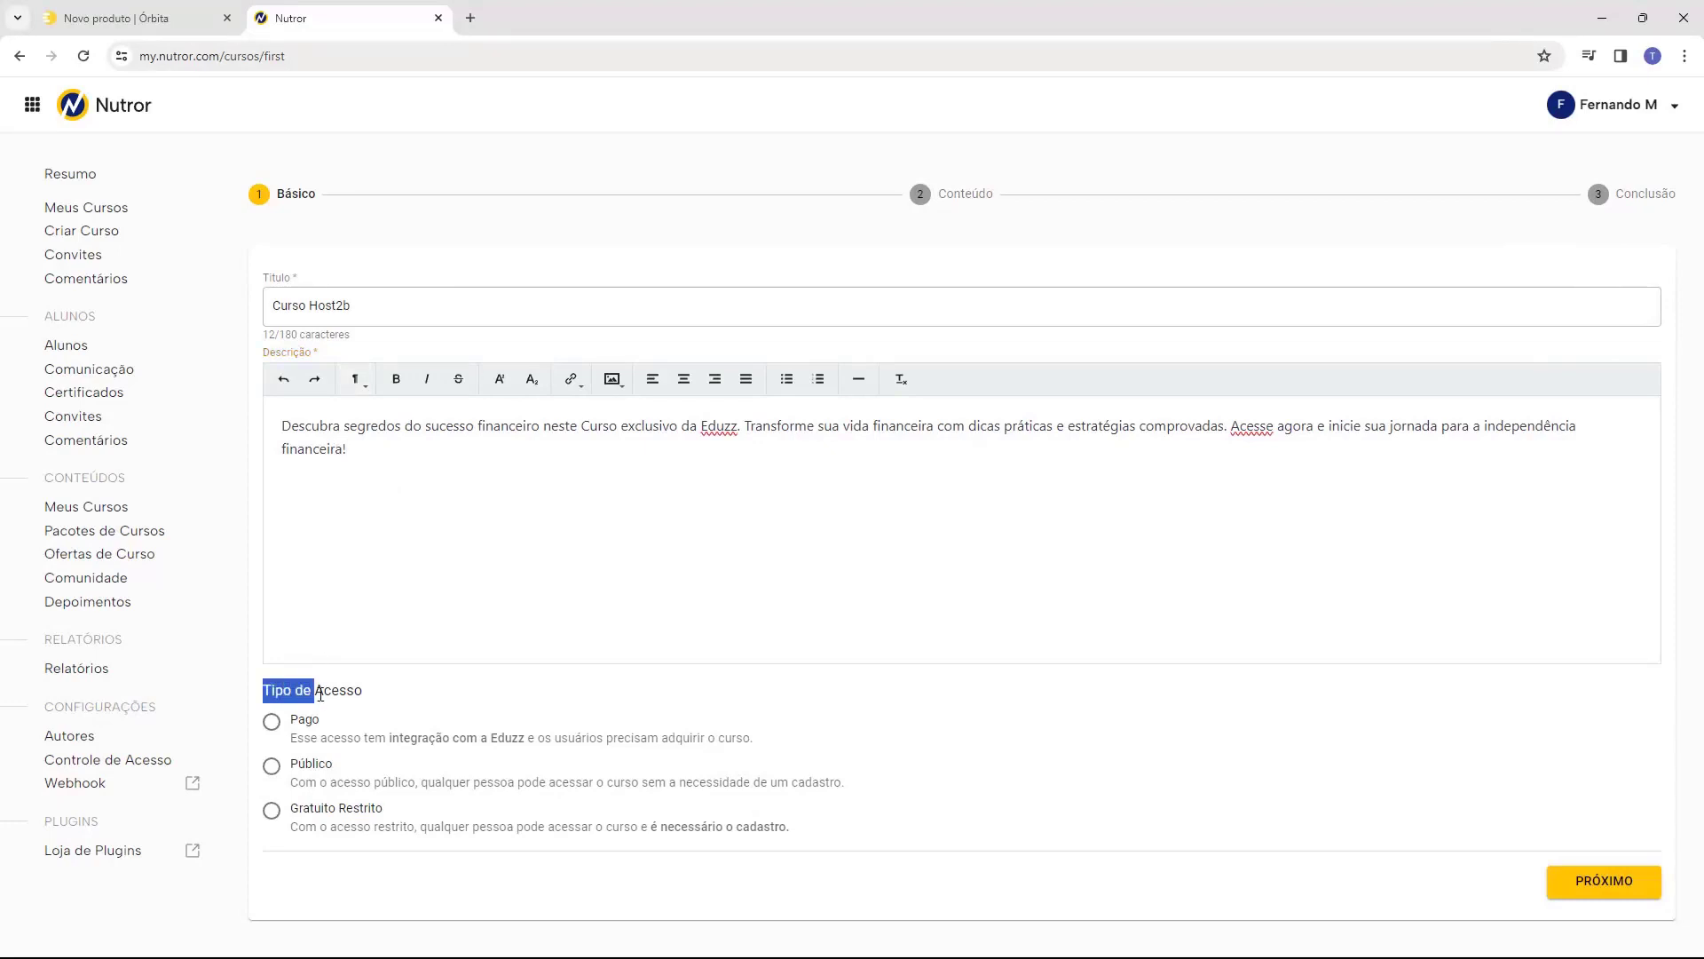
click(321, 689)
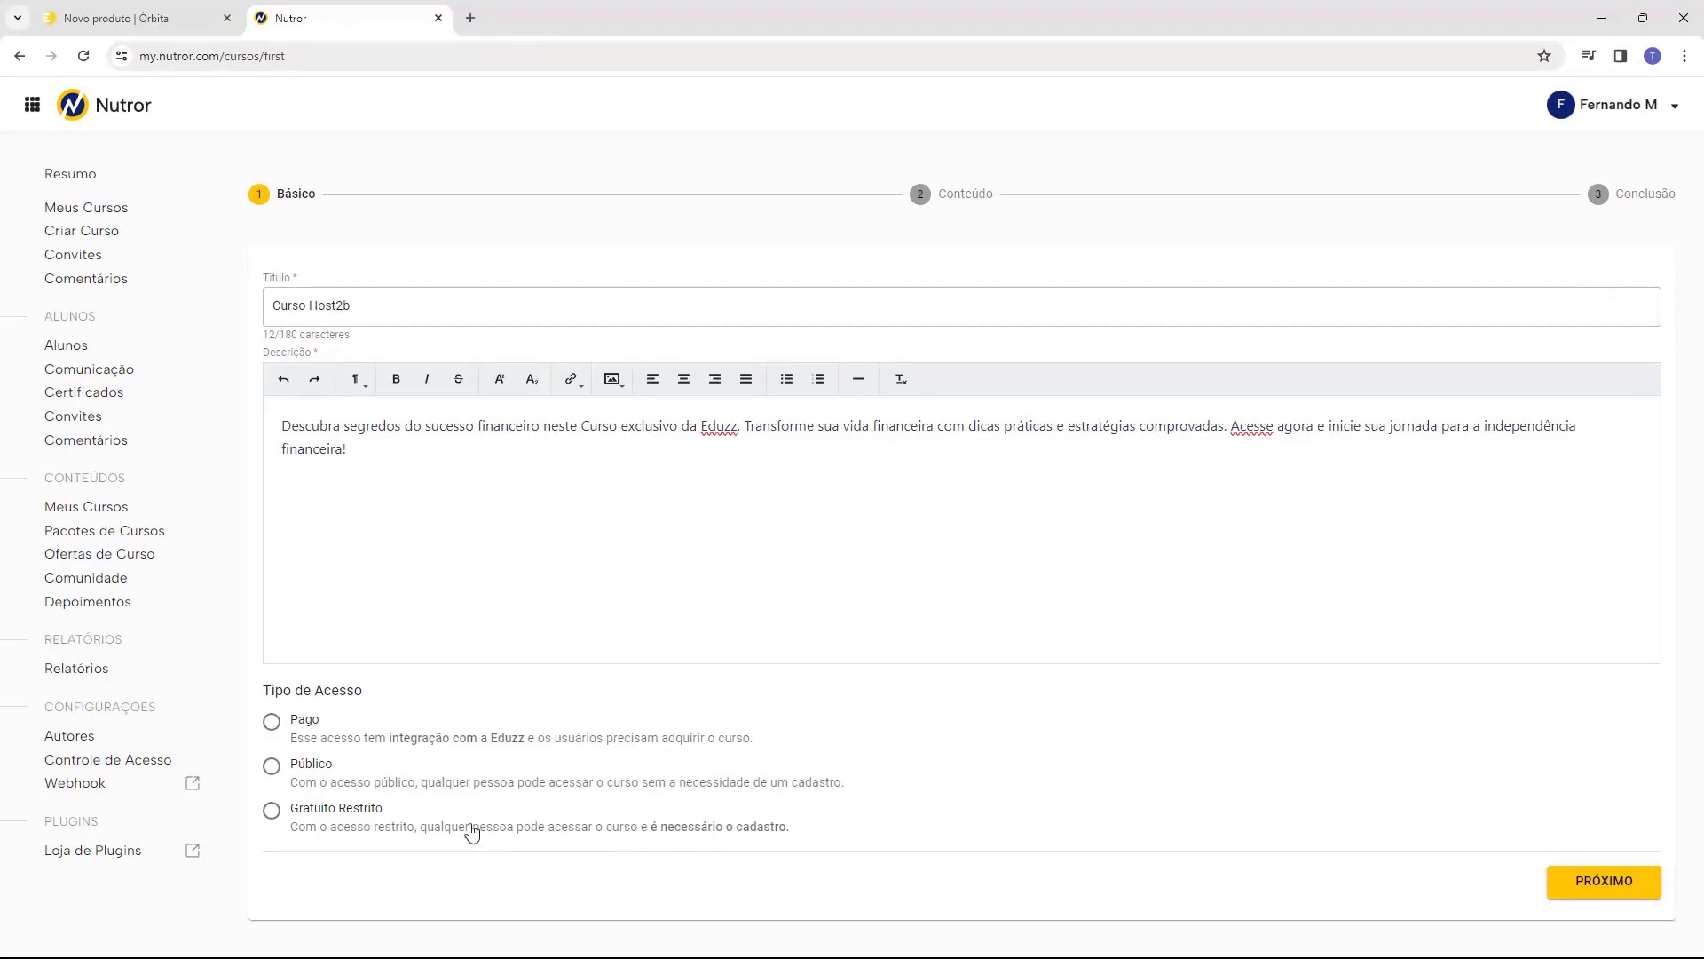
click(274, 723)
click(1557, 884)
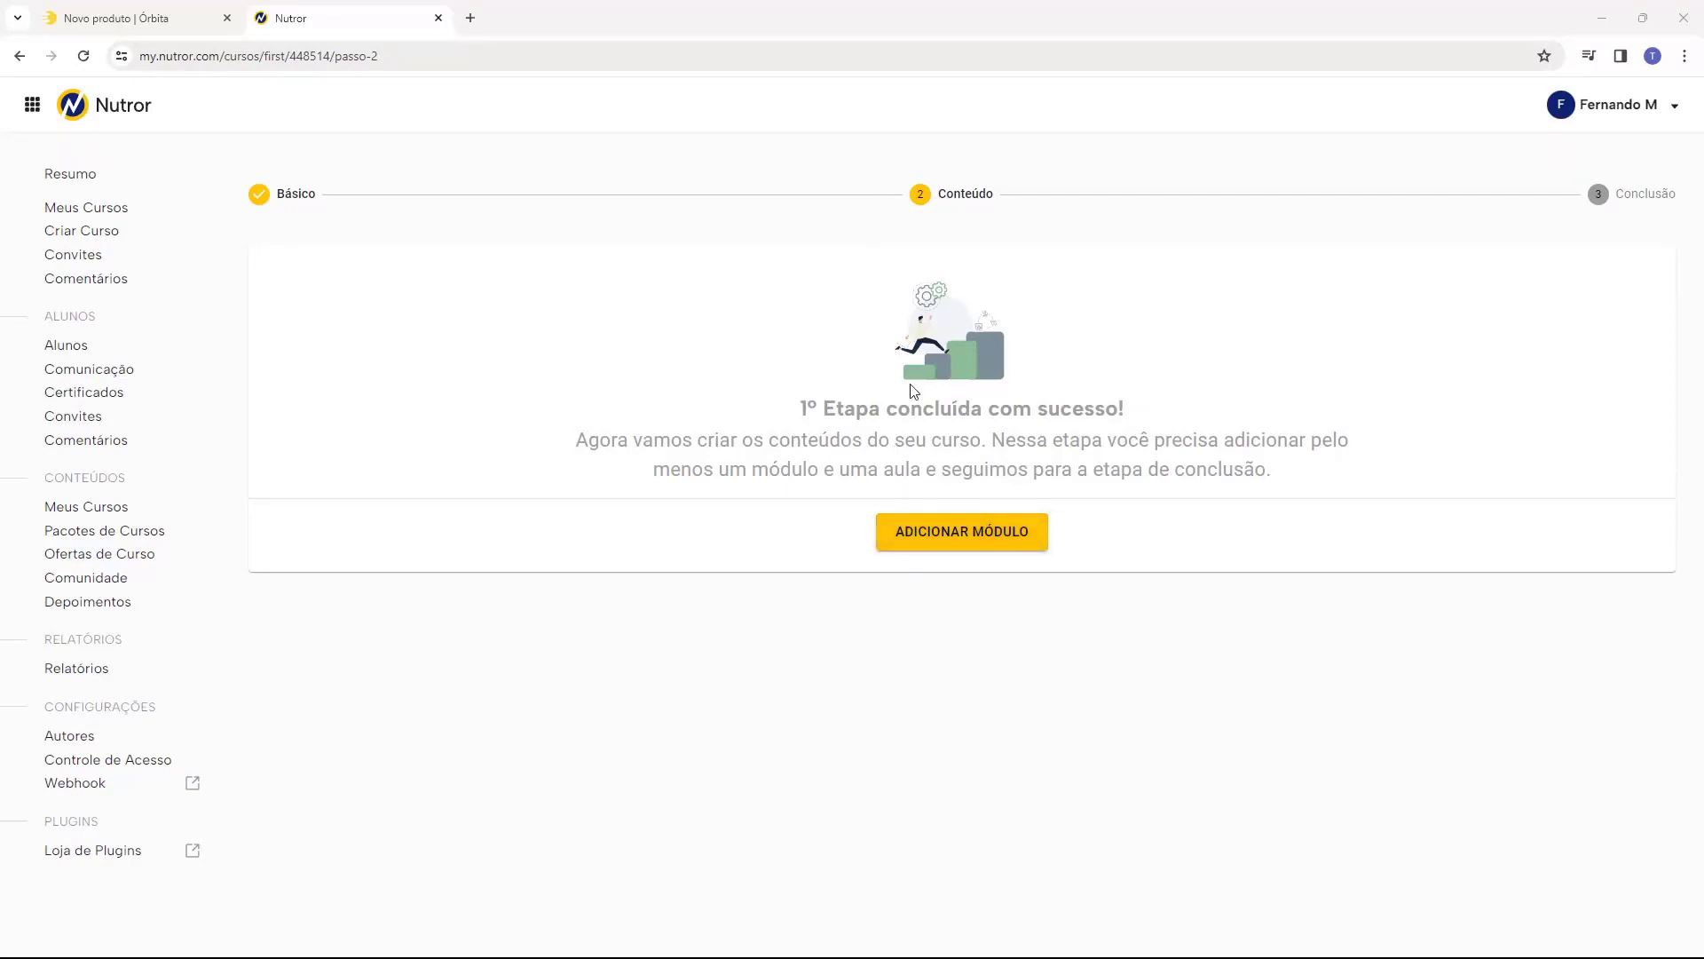
Add a module to the course and title it "Módulo 1 - Introdução".
drag(829, 439, 1046, 442)
click(1040, 408)
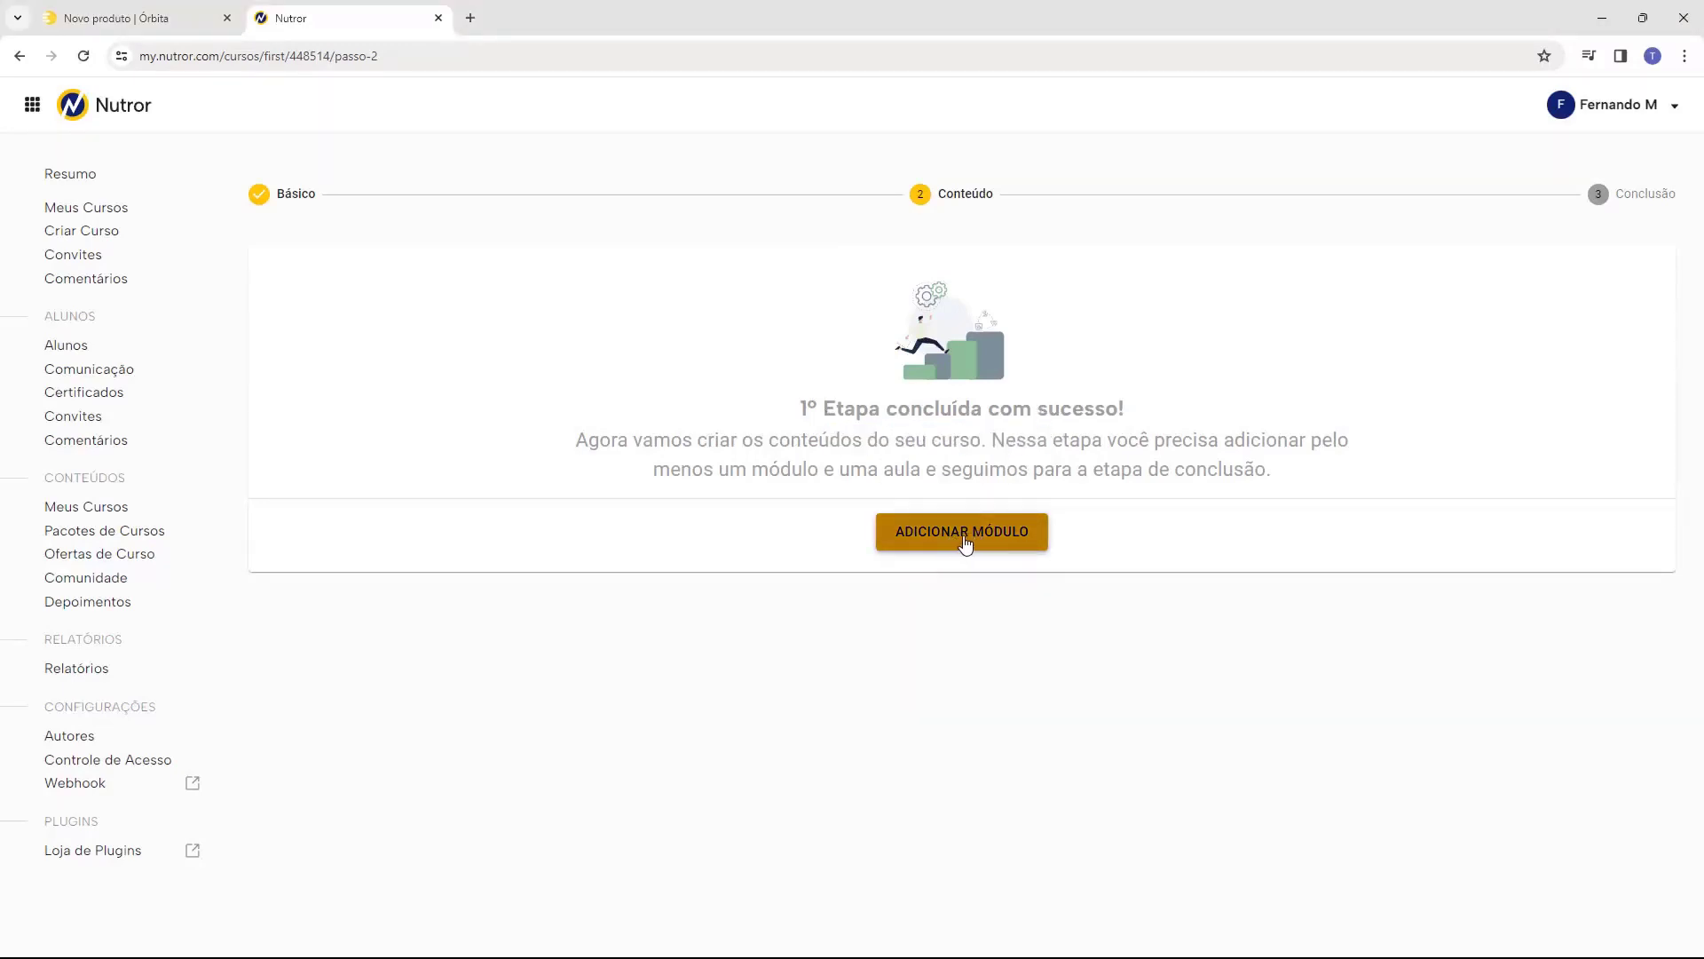
click(966, 543)
drag(607, 305, 720, 306)
click(658, 304)
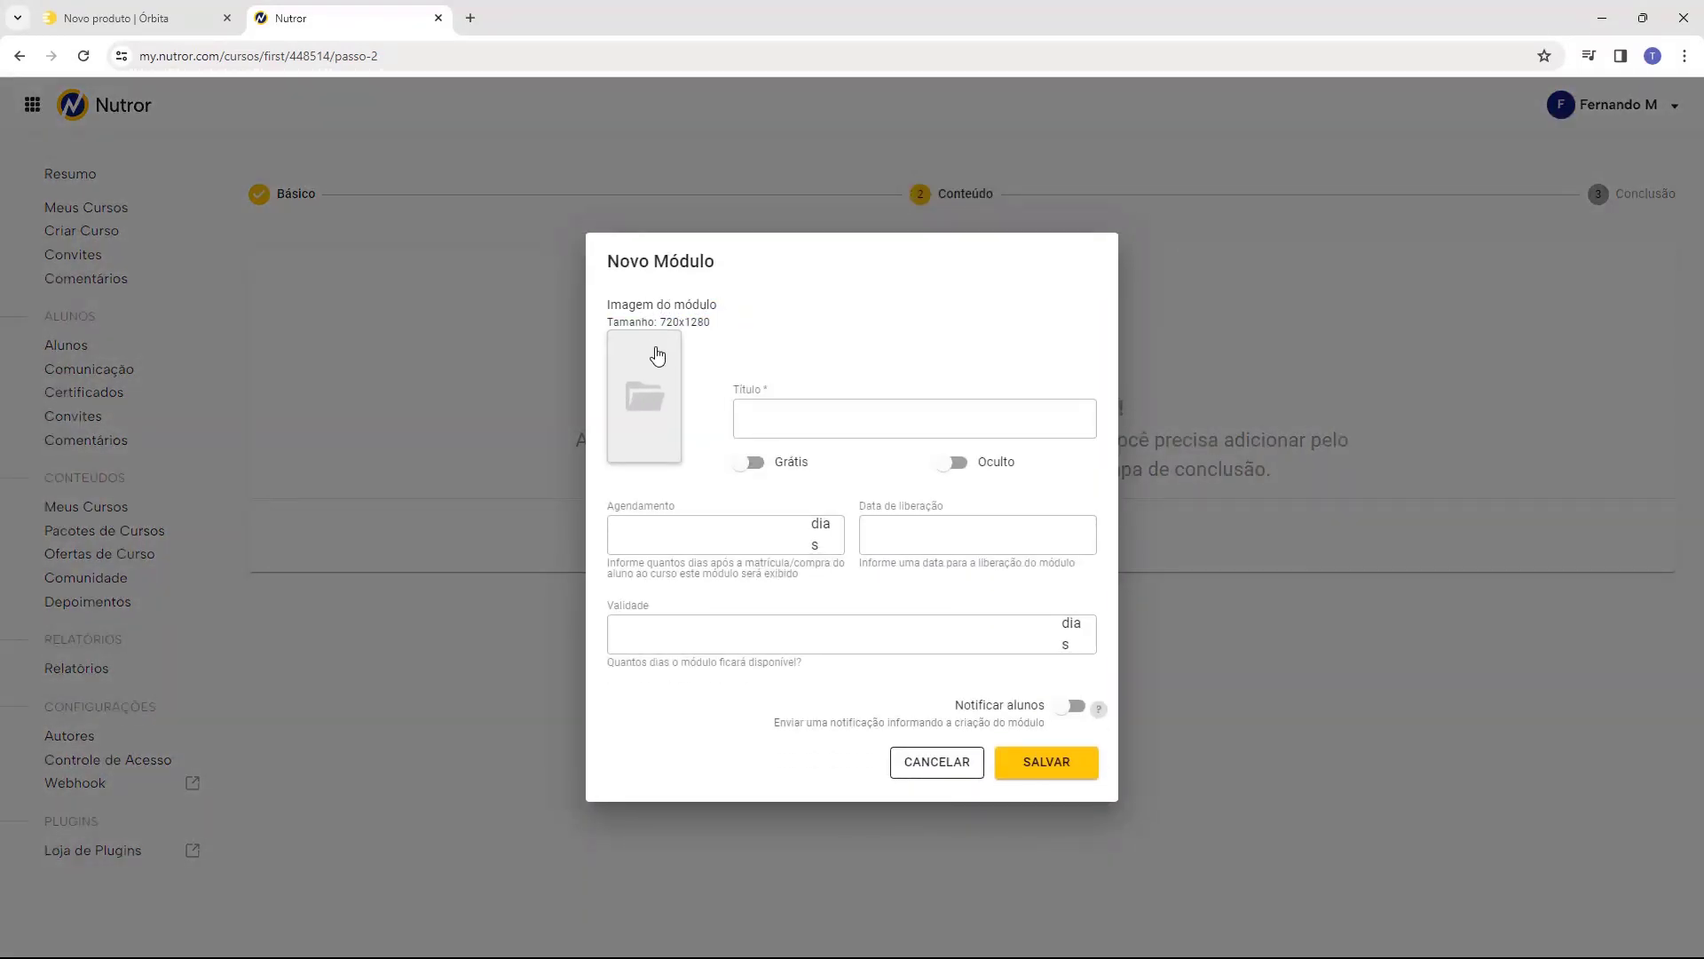
click(867, 433)
text(M)
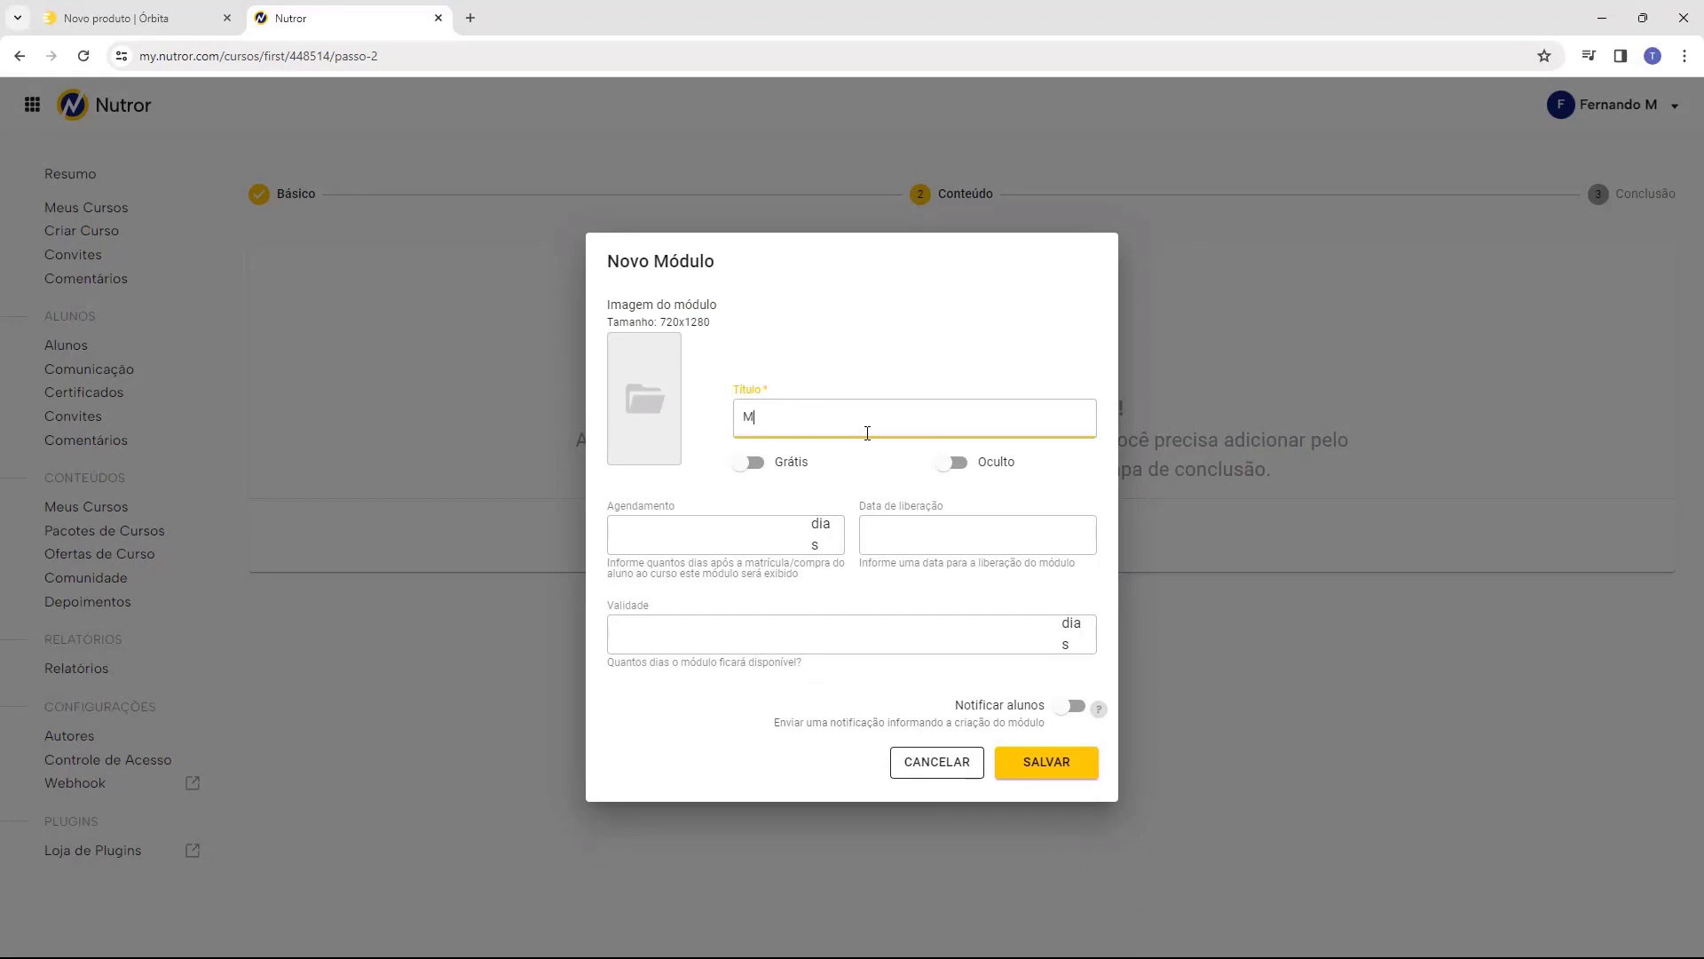
text(ódulo 1 - Introdução)
Try the module's Grátis and Oculto options, switching each on and back off.
click(752, 469)
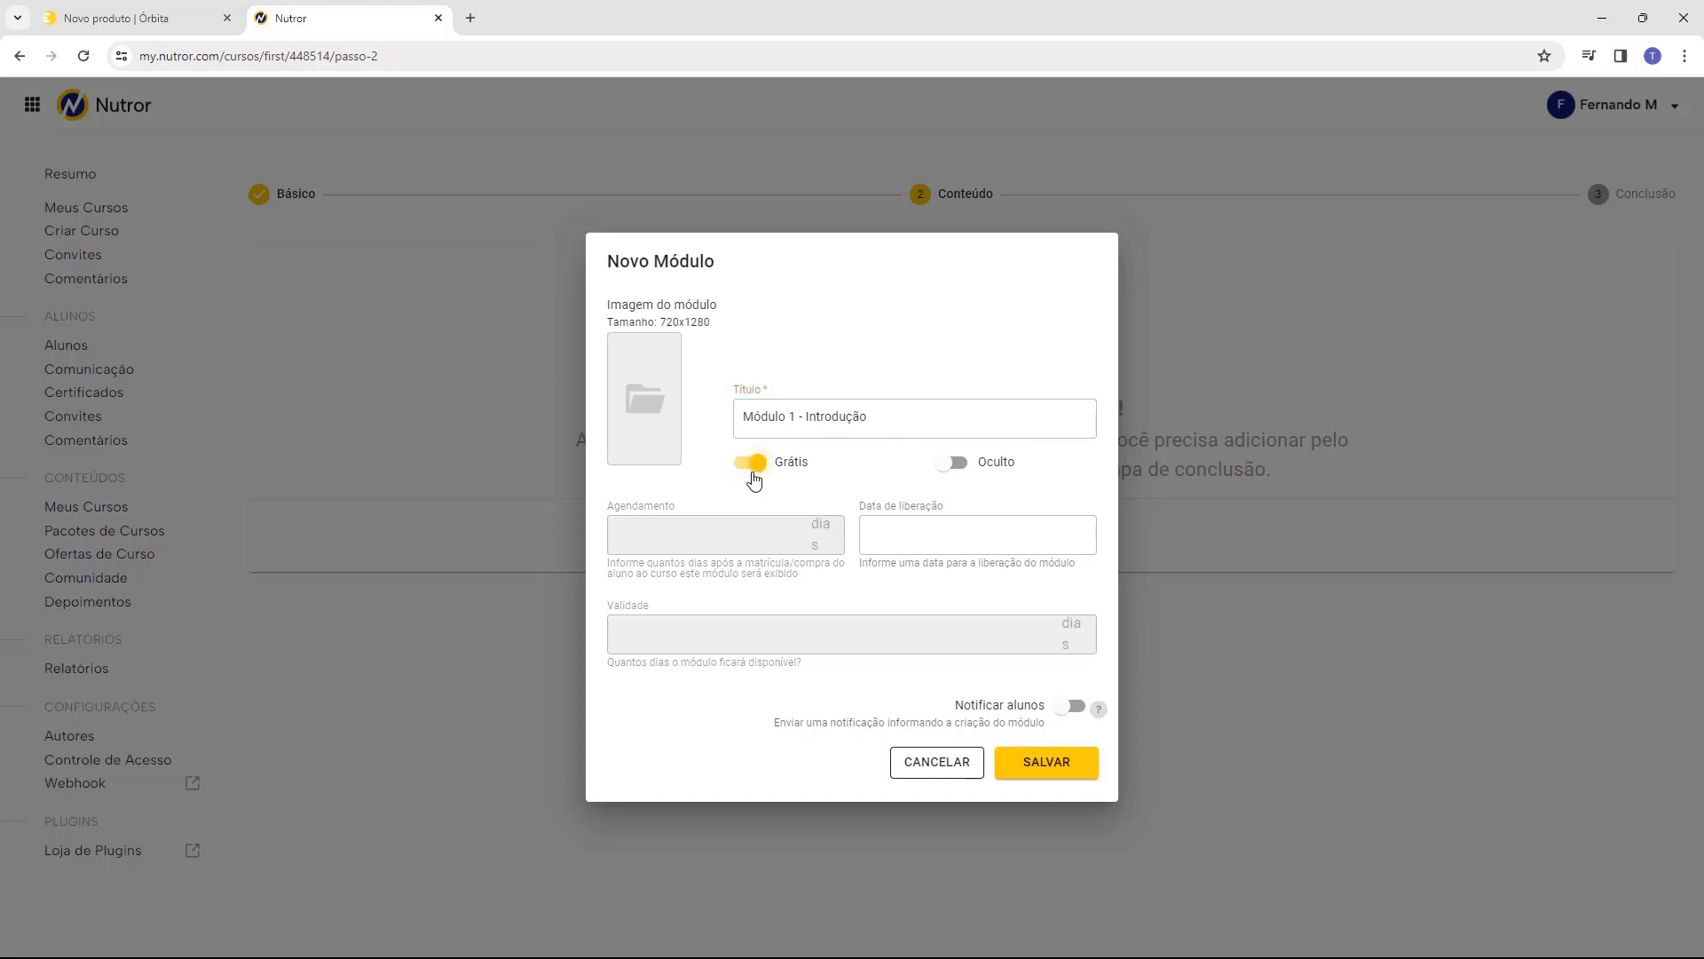
click(752, 464)
click(963, 472)
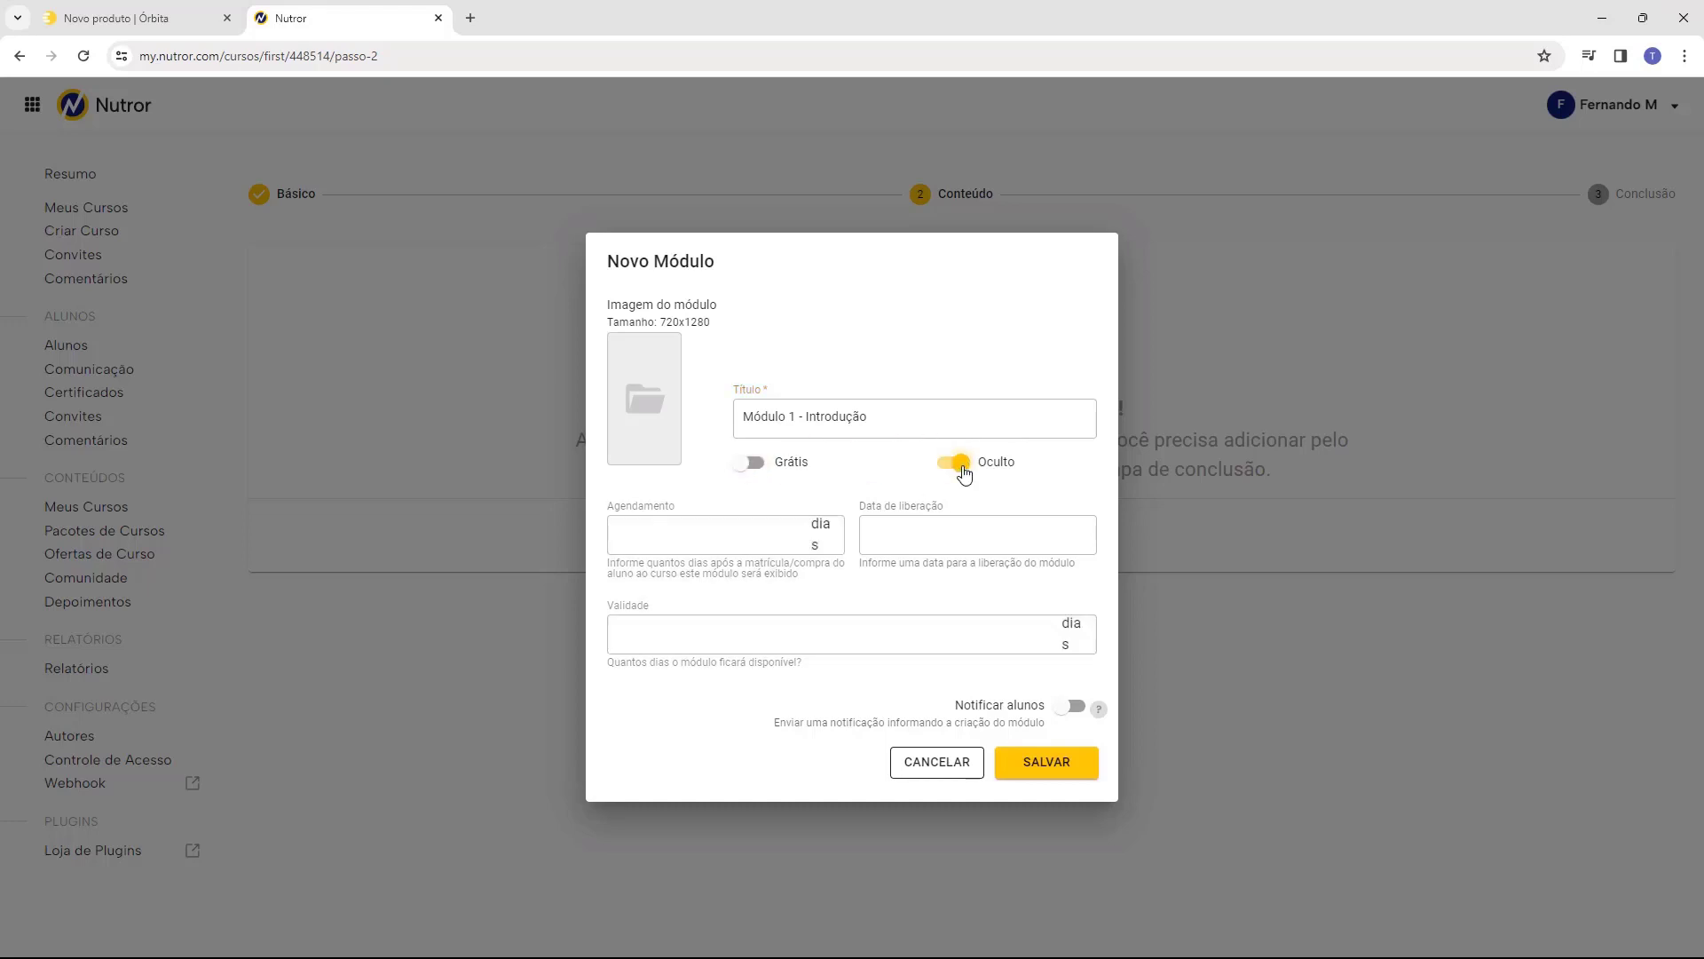
click(963, 470)
Review the module's scheduling and validity fields, leave them blank, and save the module.
drag(610, 510, 712, 511)
click(670, 538)
click(716, 540)
drag(614, 607, 642, 614)
click(647, 678)
click(1035, 779)
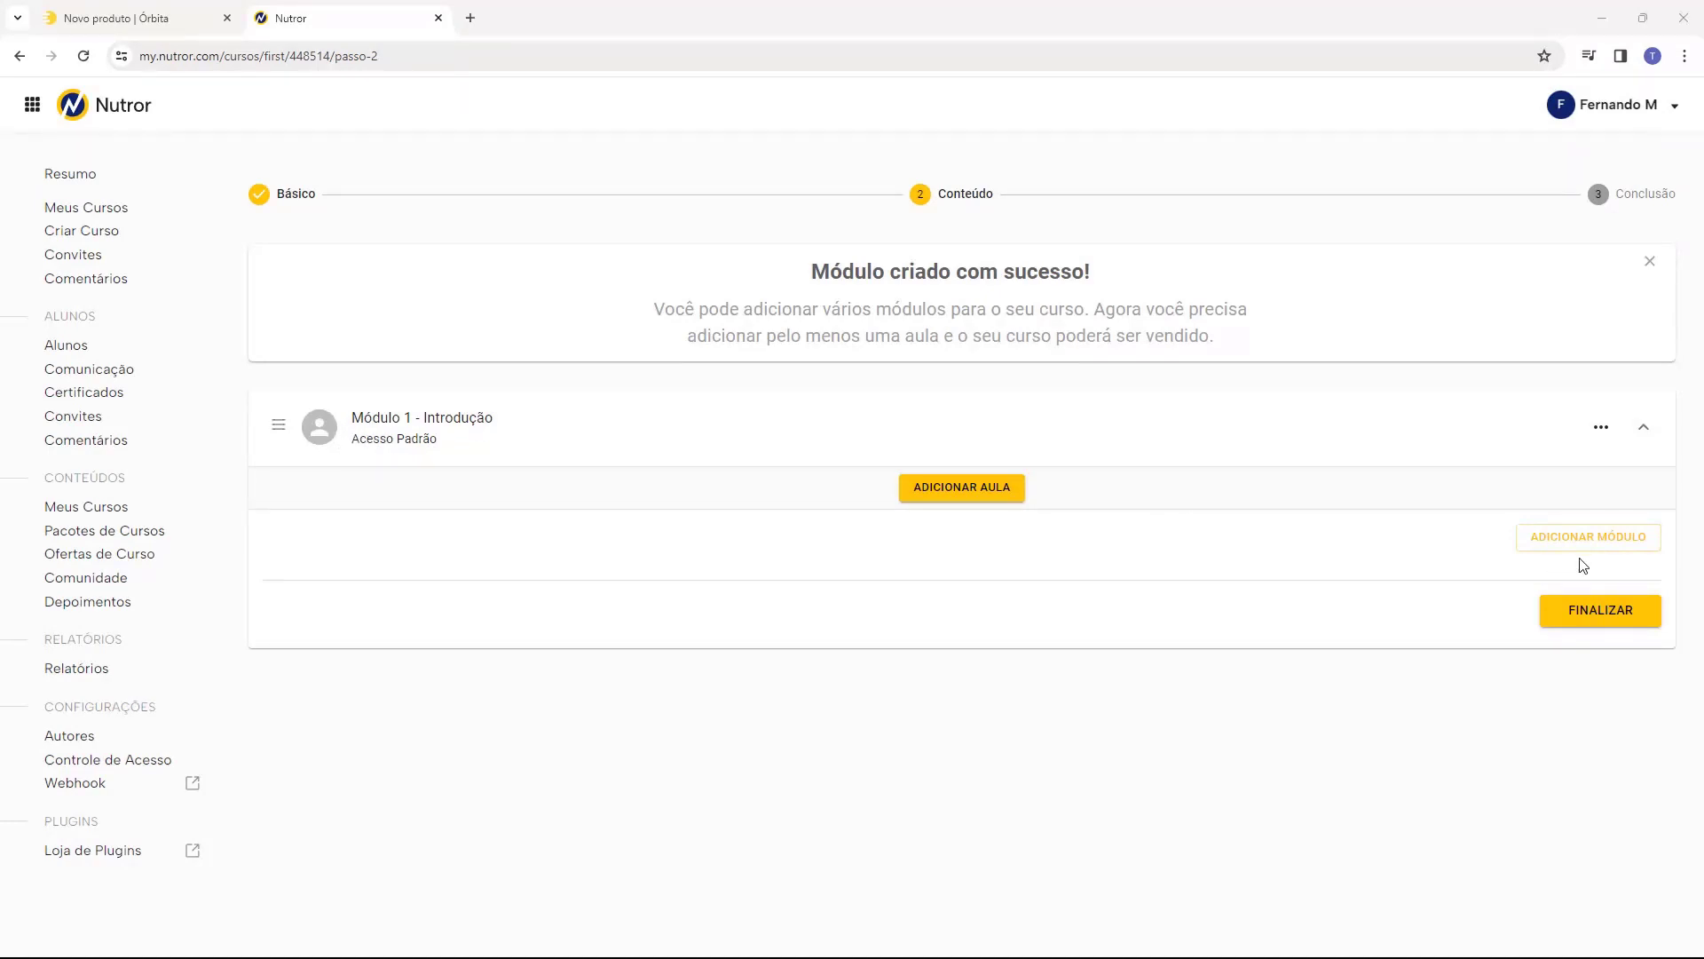
Add a lesson to Módulo 1 and title it "Aula 1 - Introdução do Curso".
click(971, 501)
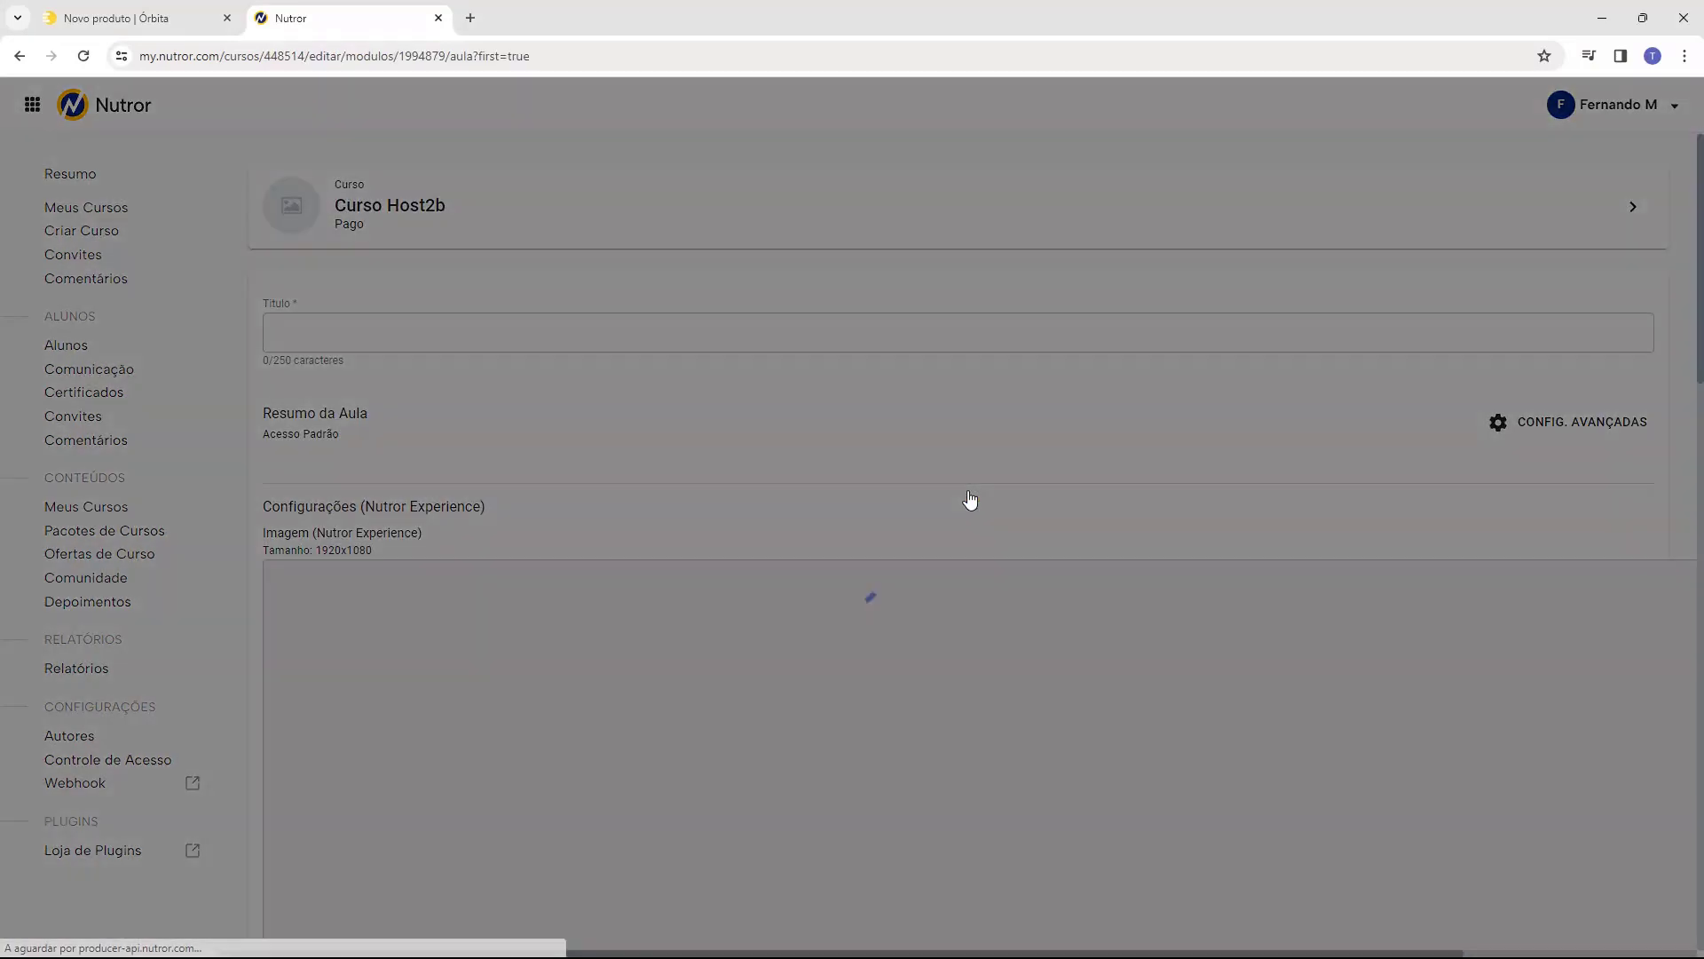
click(284, 337)
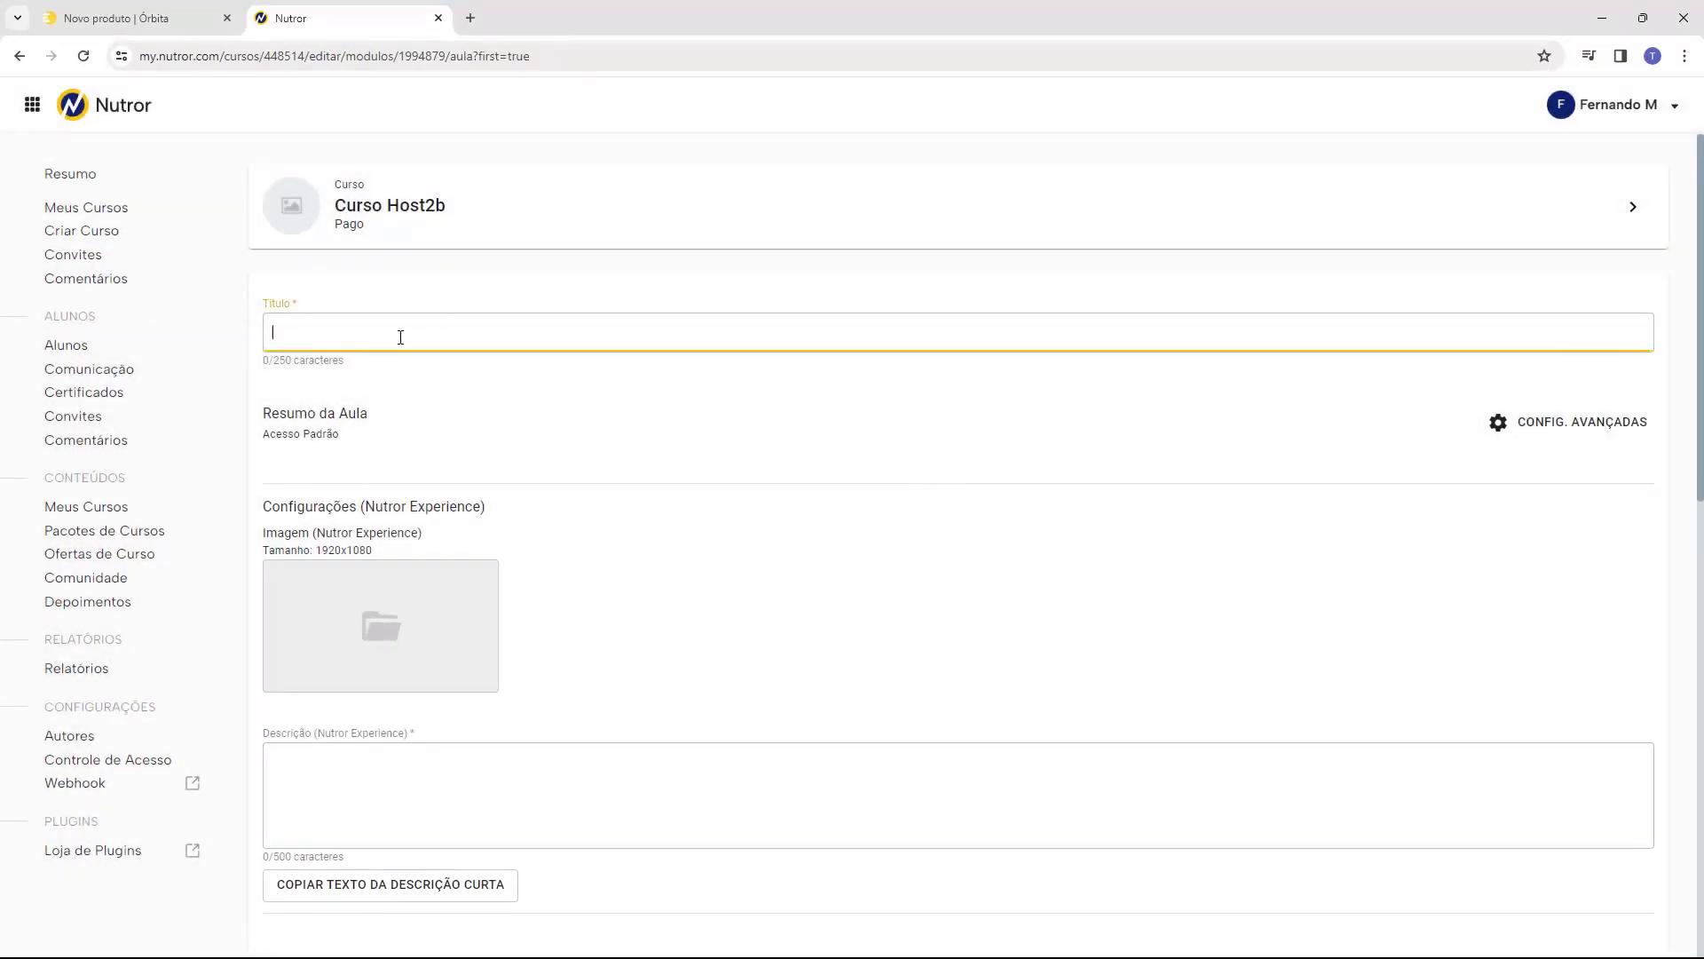
text(Aula 1 - Introdução do Curso)
Set the lesson's Nutror Experience description to "Essa aula vai ensinar você sobre a introdução do curso do Host2b".
scroll(429, 336, down, 2)
drag(263, 355, 376, 358)
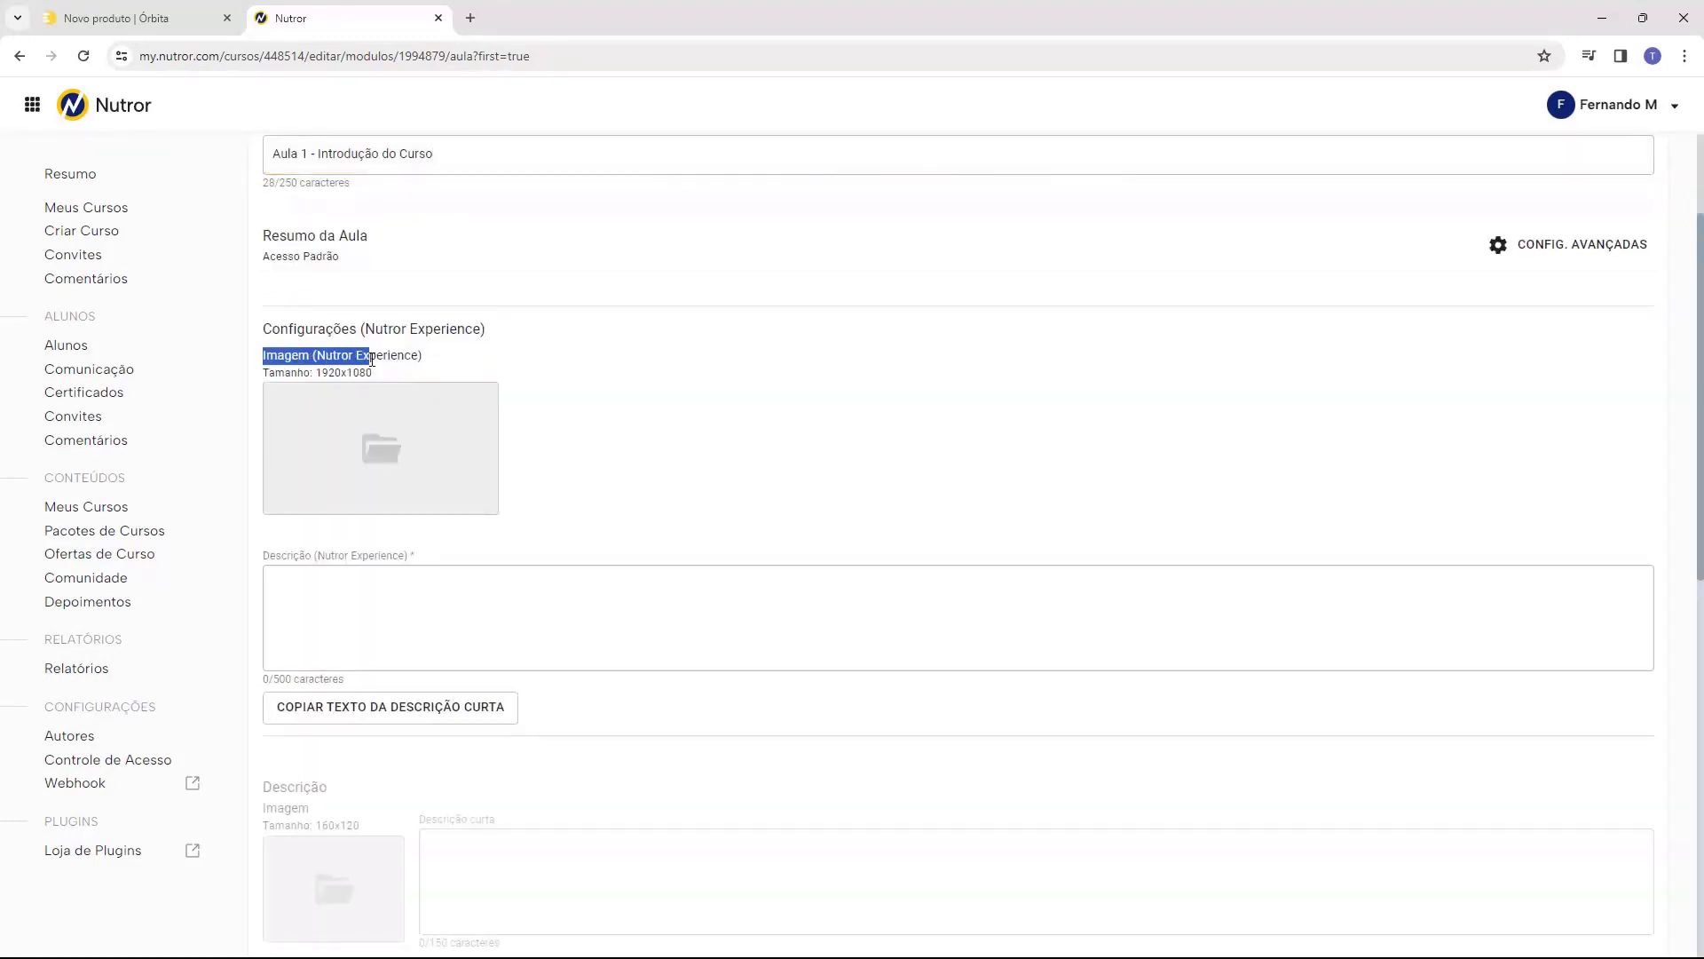
click(335, 369)
drag(291, 369, 344, 371)
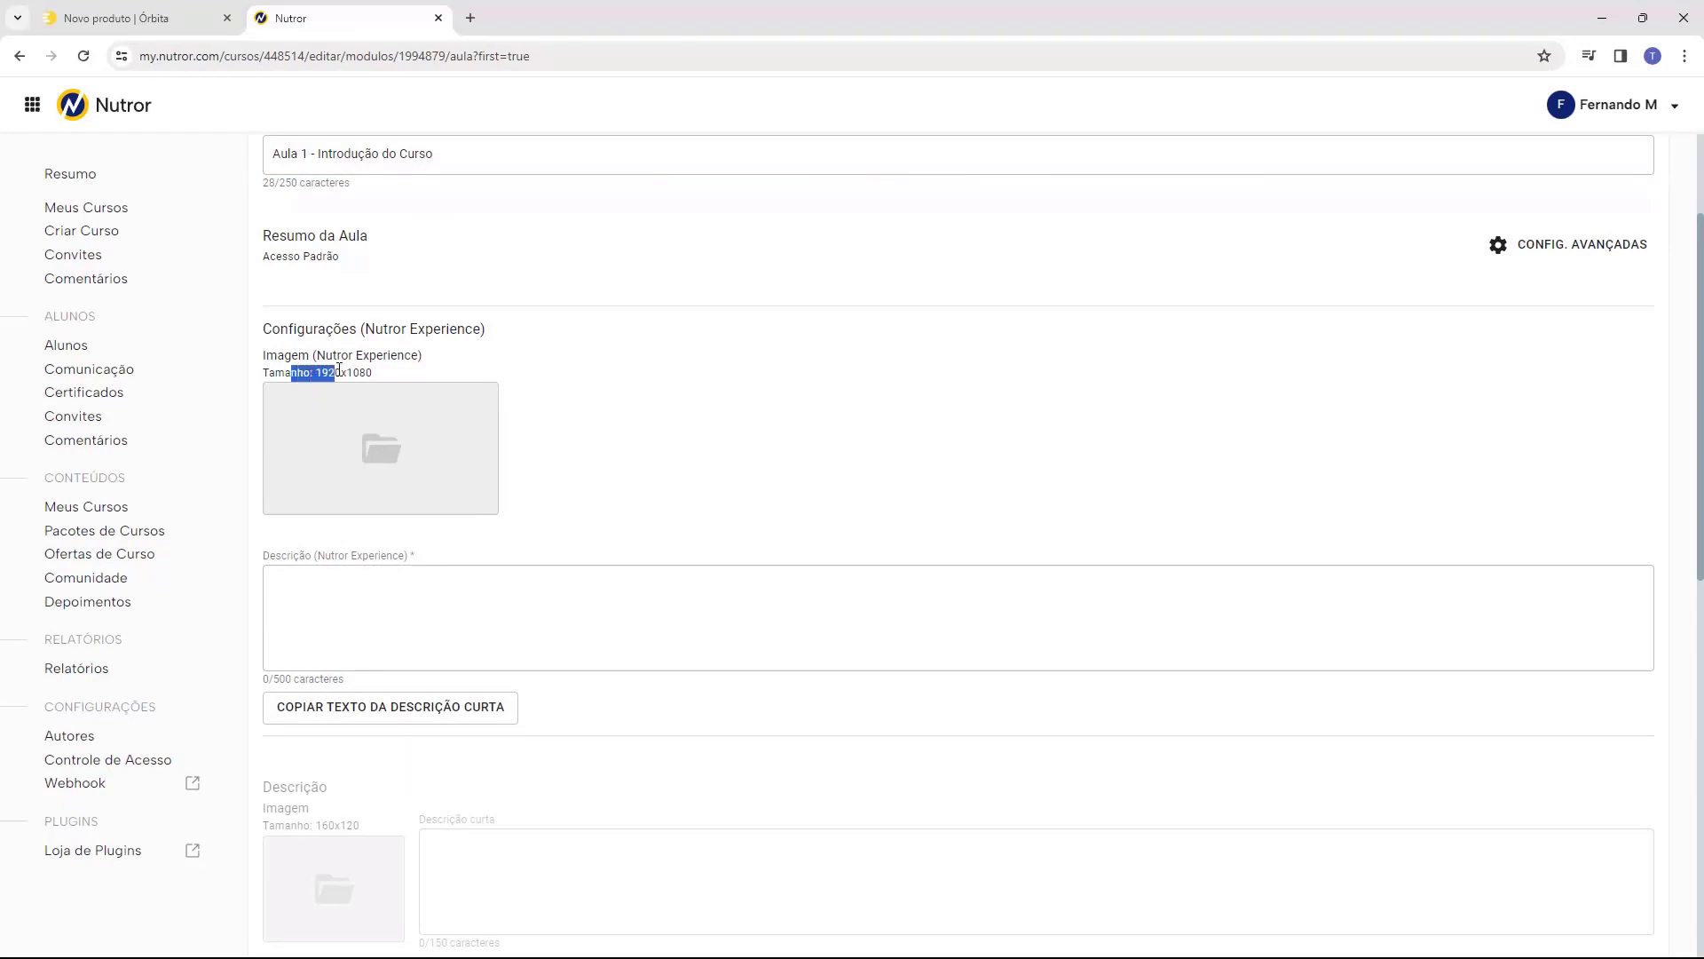
click(598, 376)
click(360, 613)
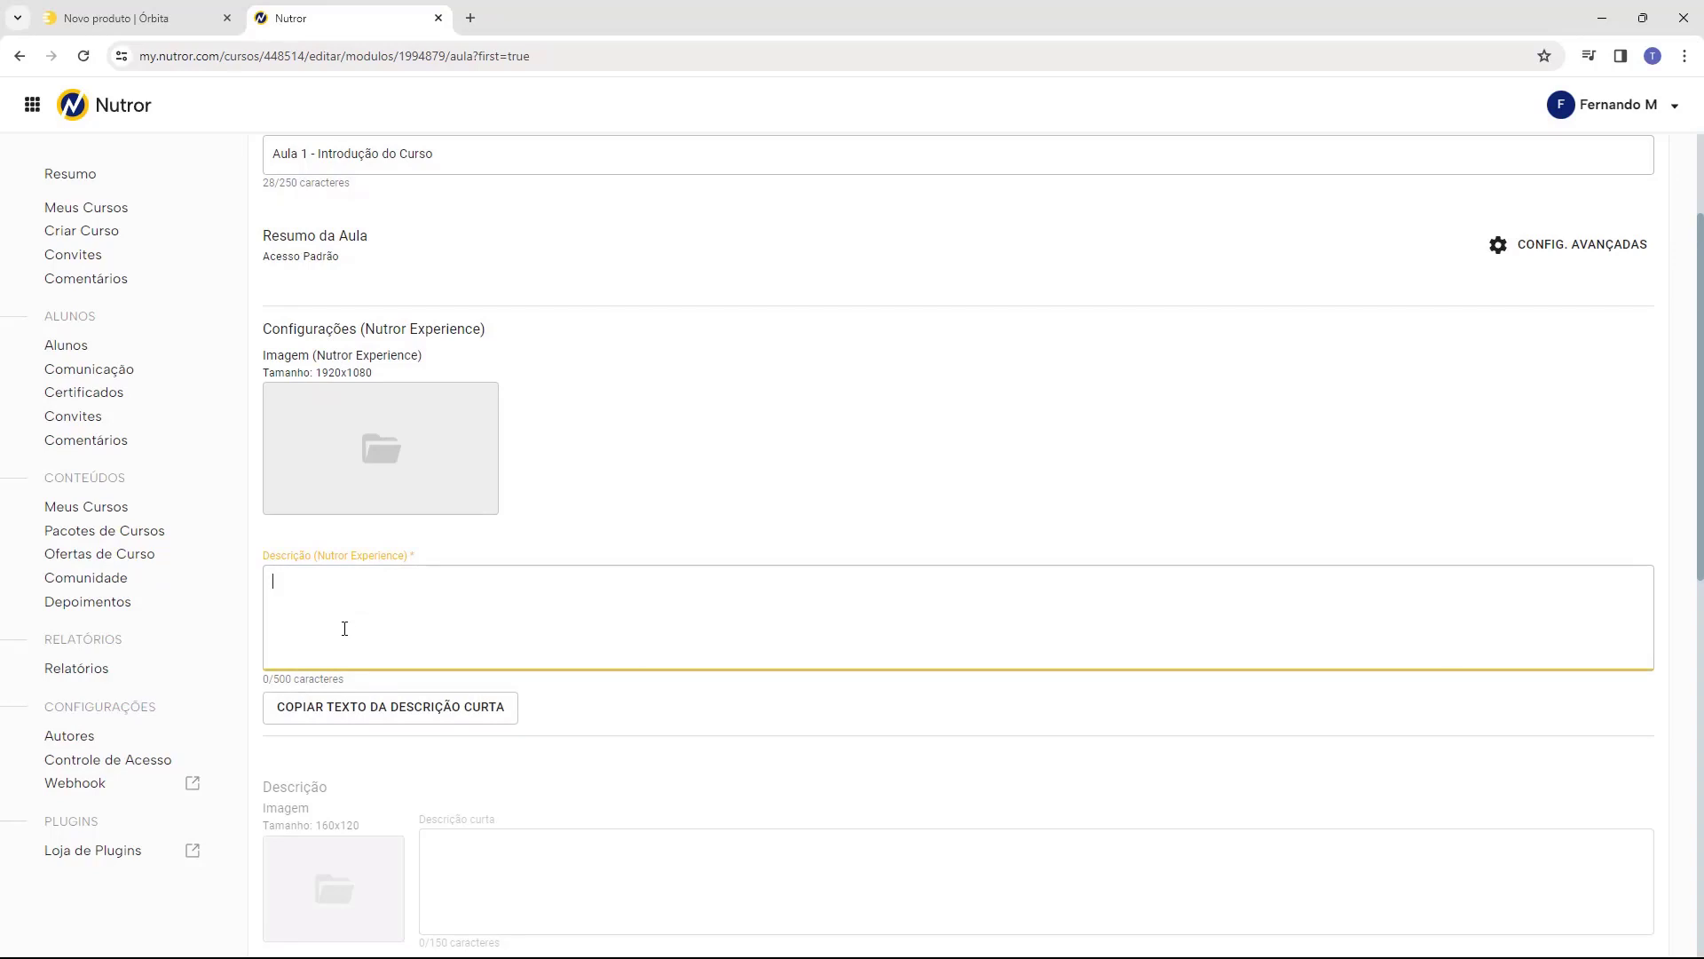
text(Essa aula vai ensinar você sobre a introdução do curso do Host2b)
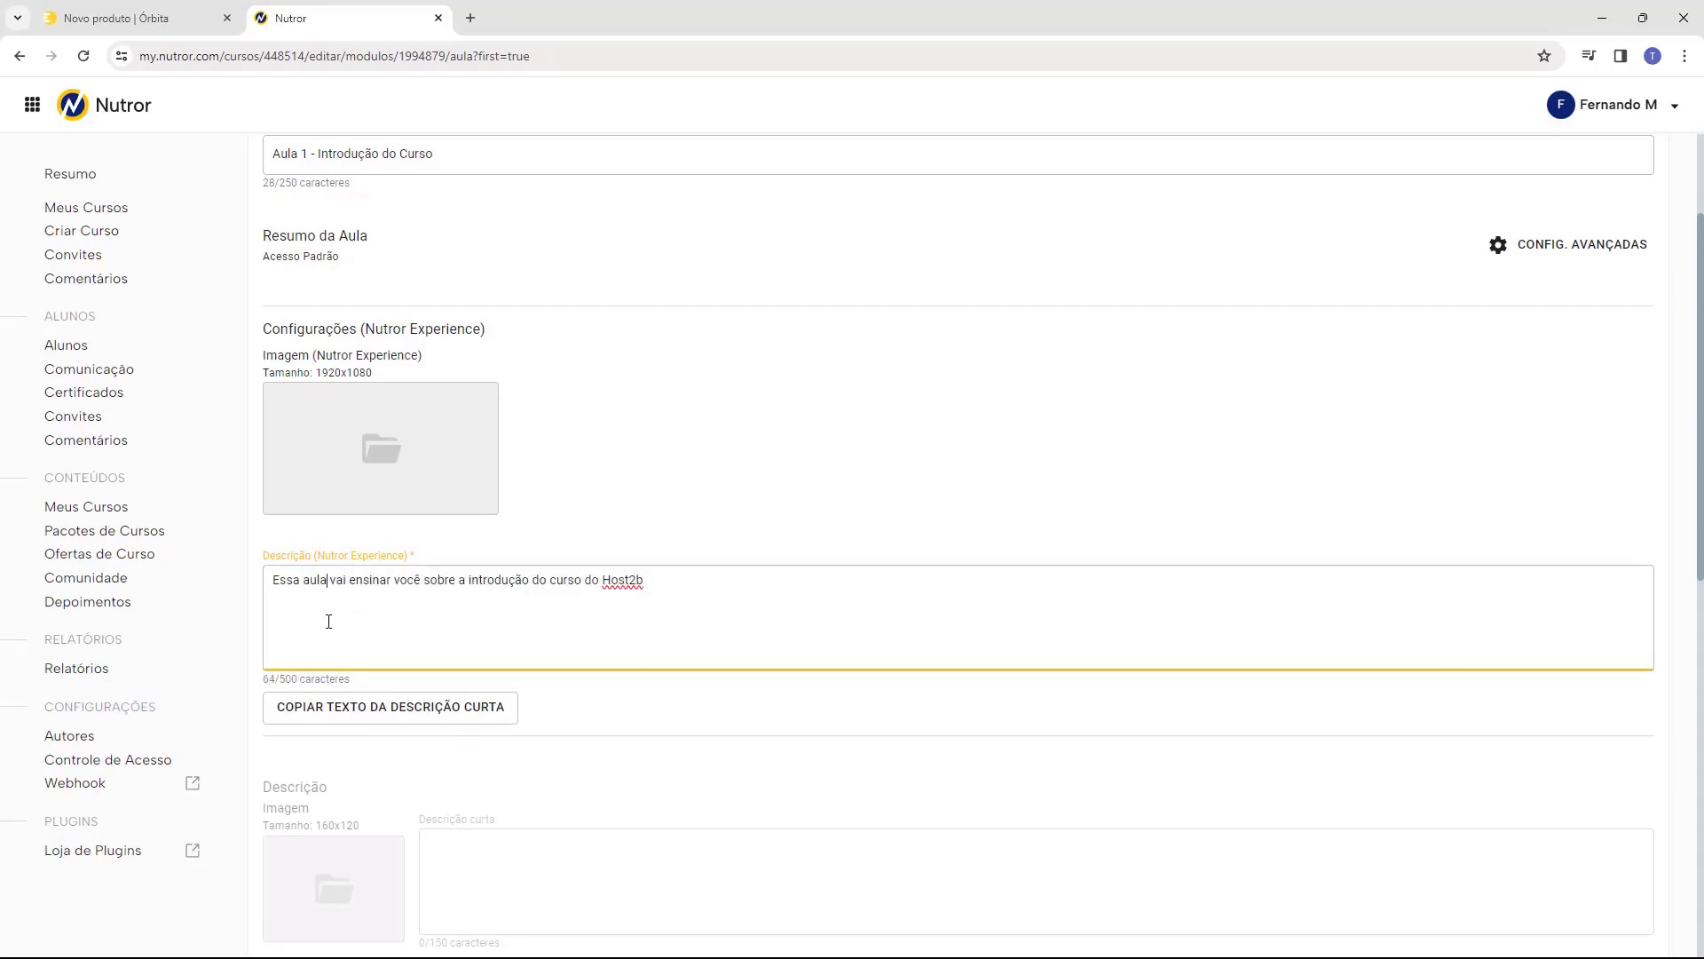
scroll(334, 472, down, 7)
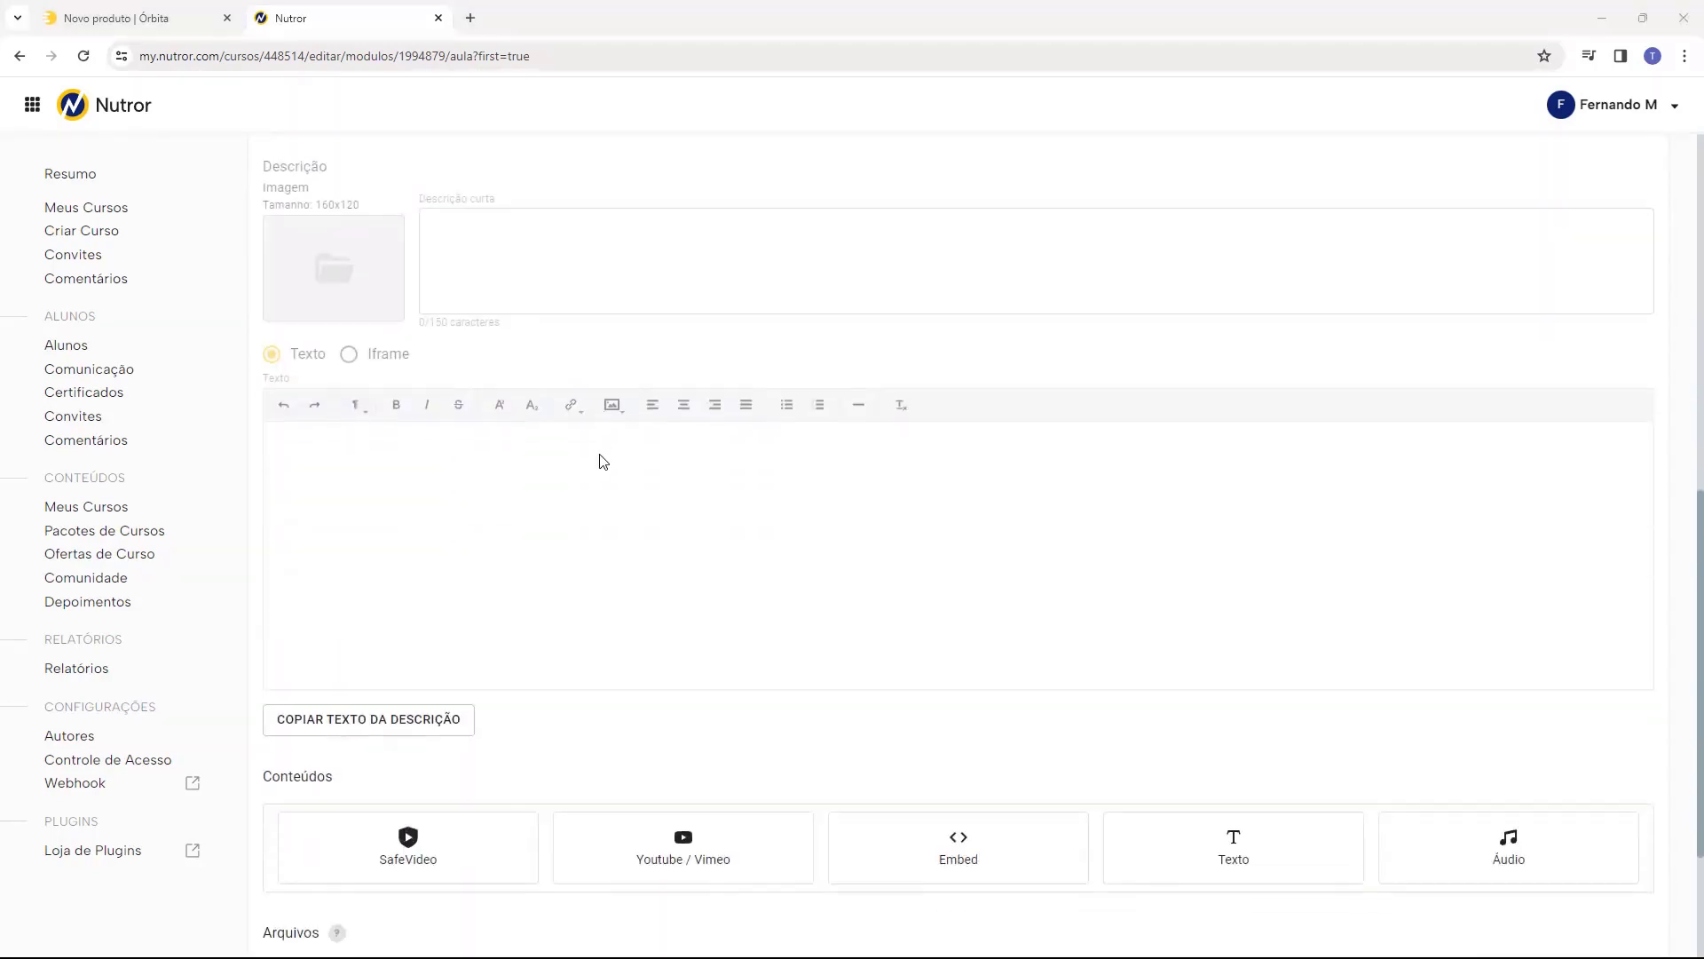
scroll(603, 461, down, 3)
drag(336, 556, 268, 561)
click(267, 561)
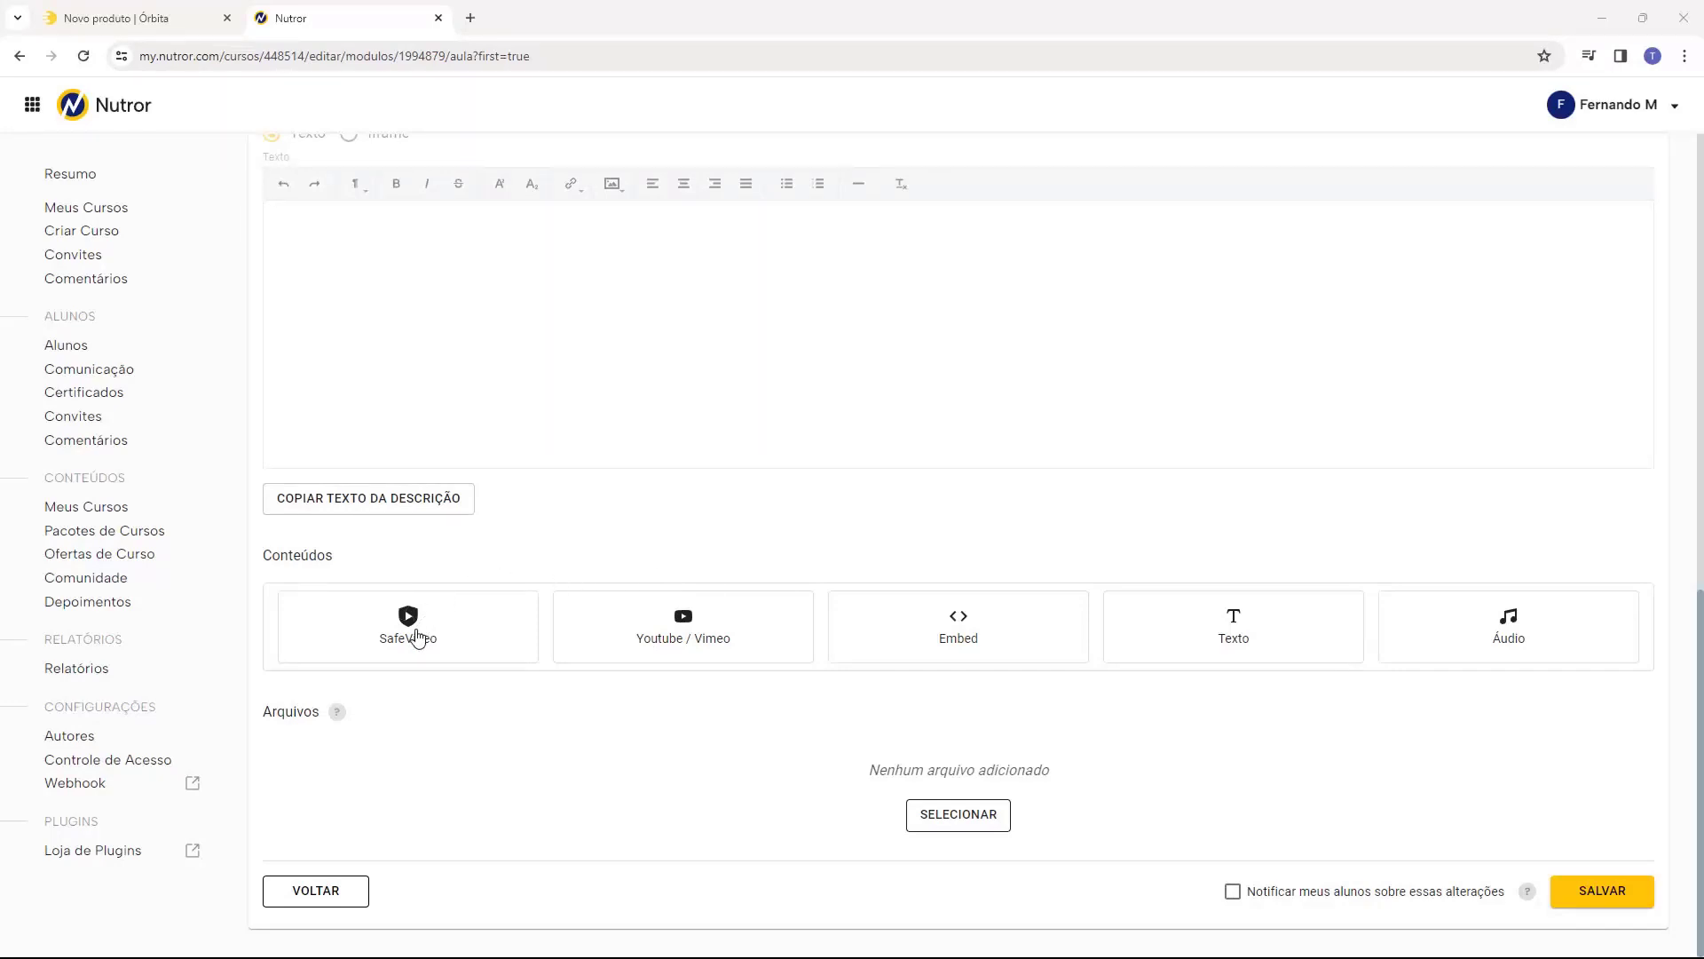
click(682, 655)
click(640, 680)
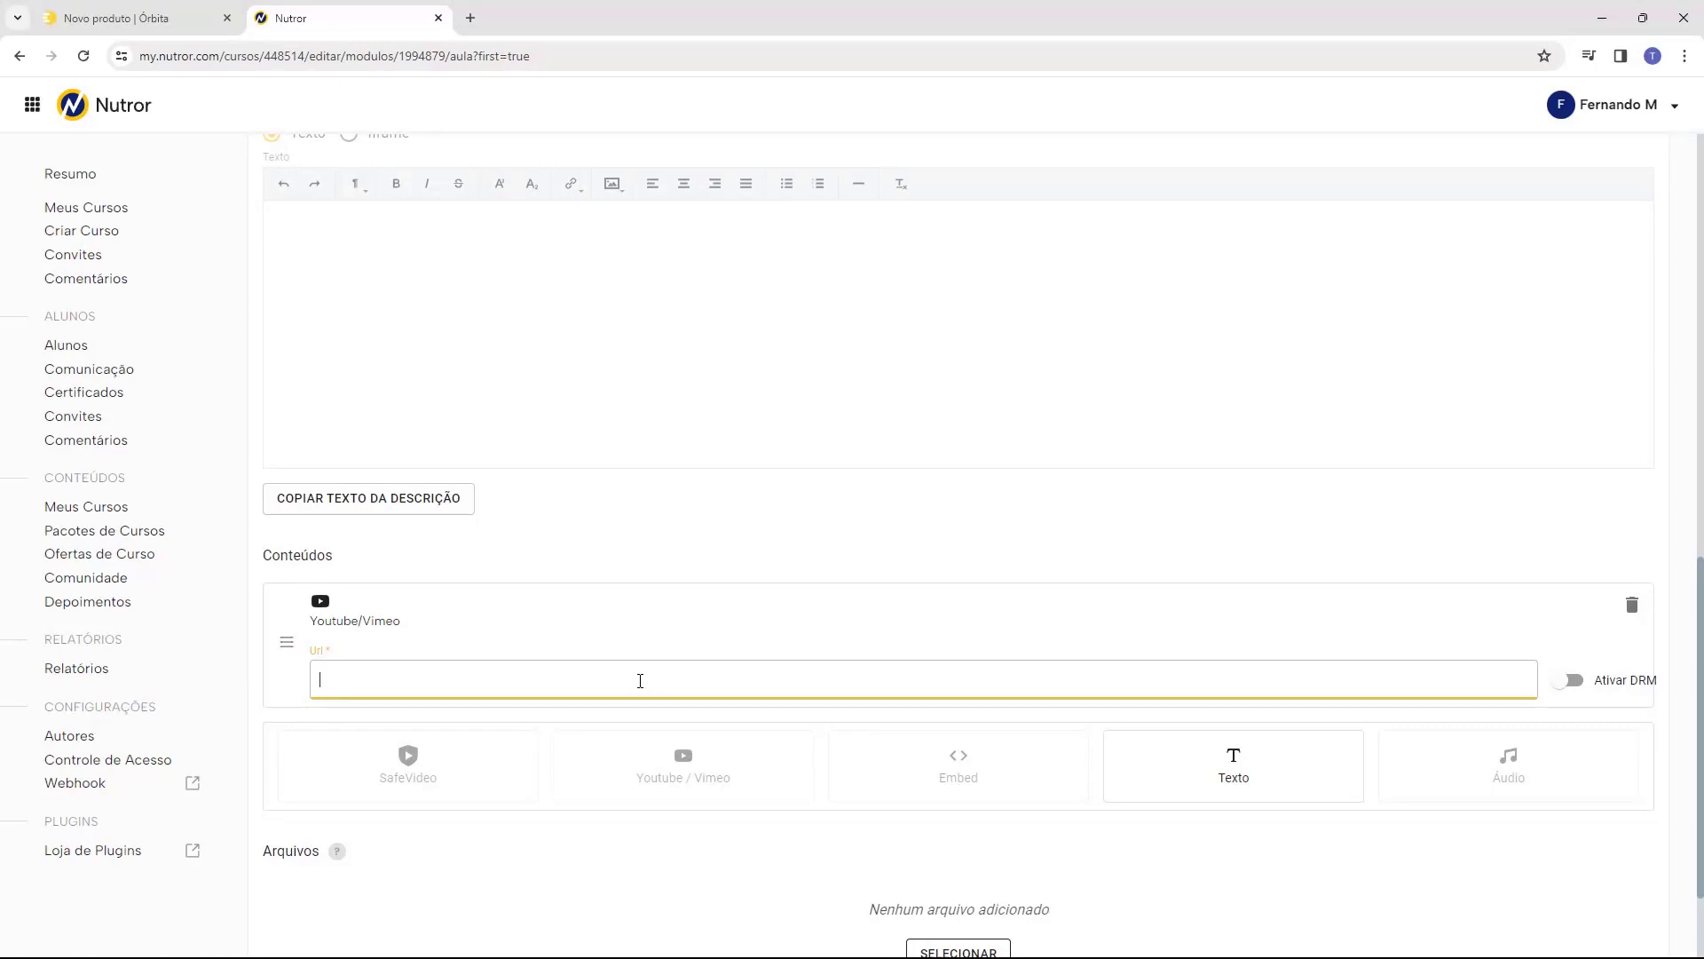
text(https://www.youtube.com/watch?v=T3WOuRP9sRs)
click(437, 639)
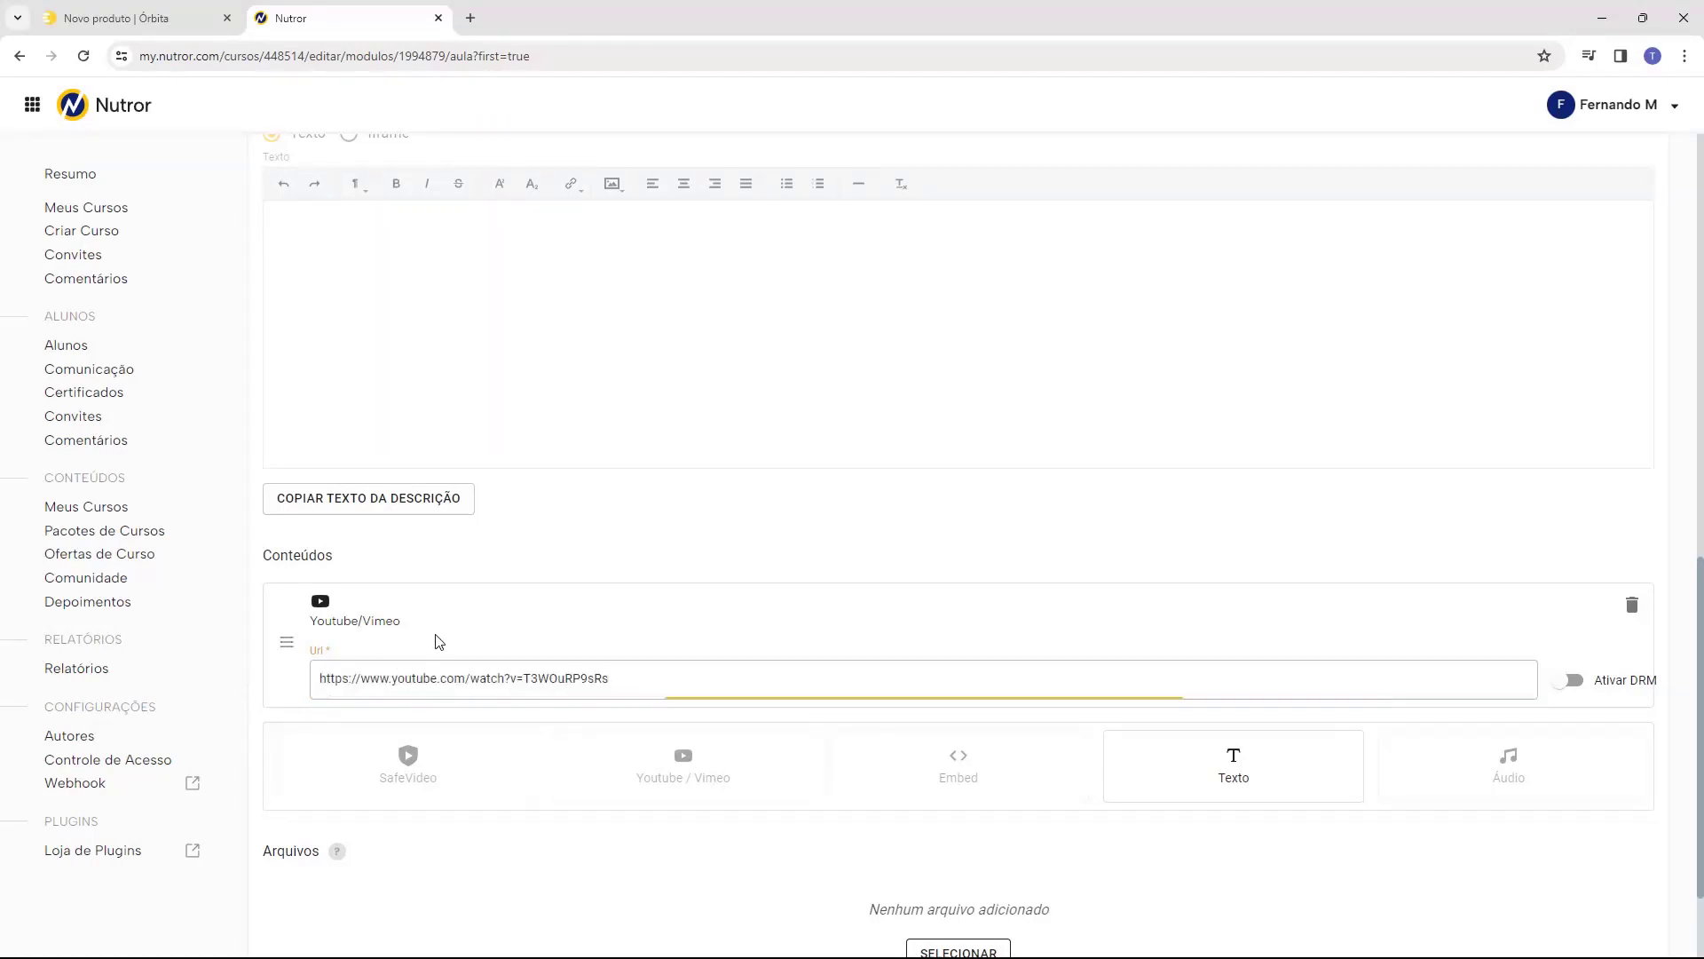
click(342, 680)
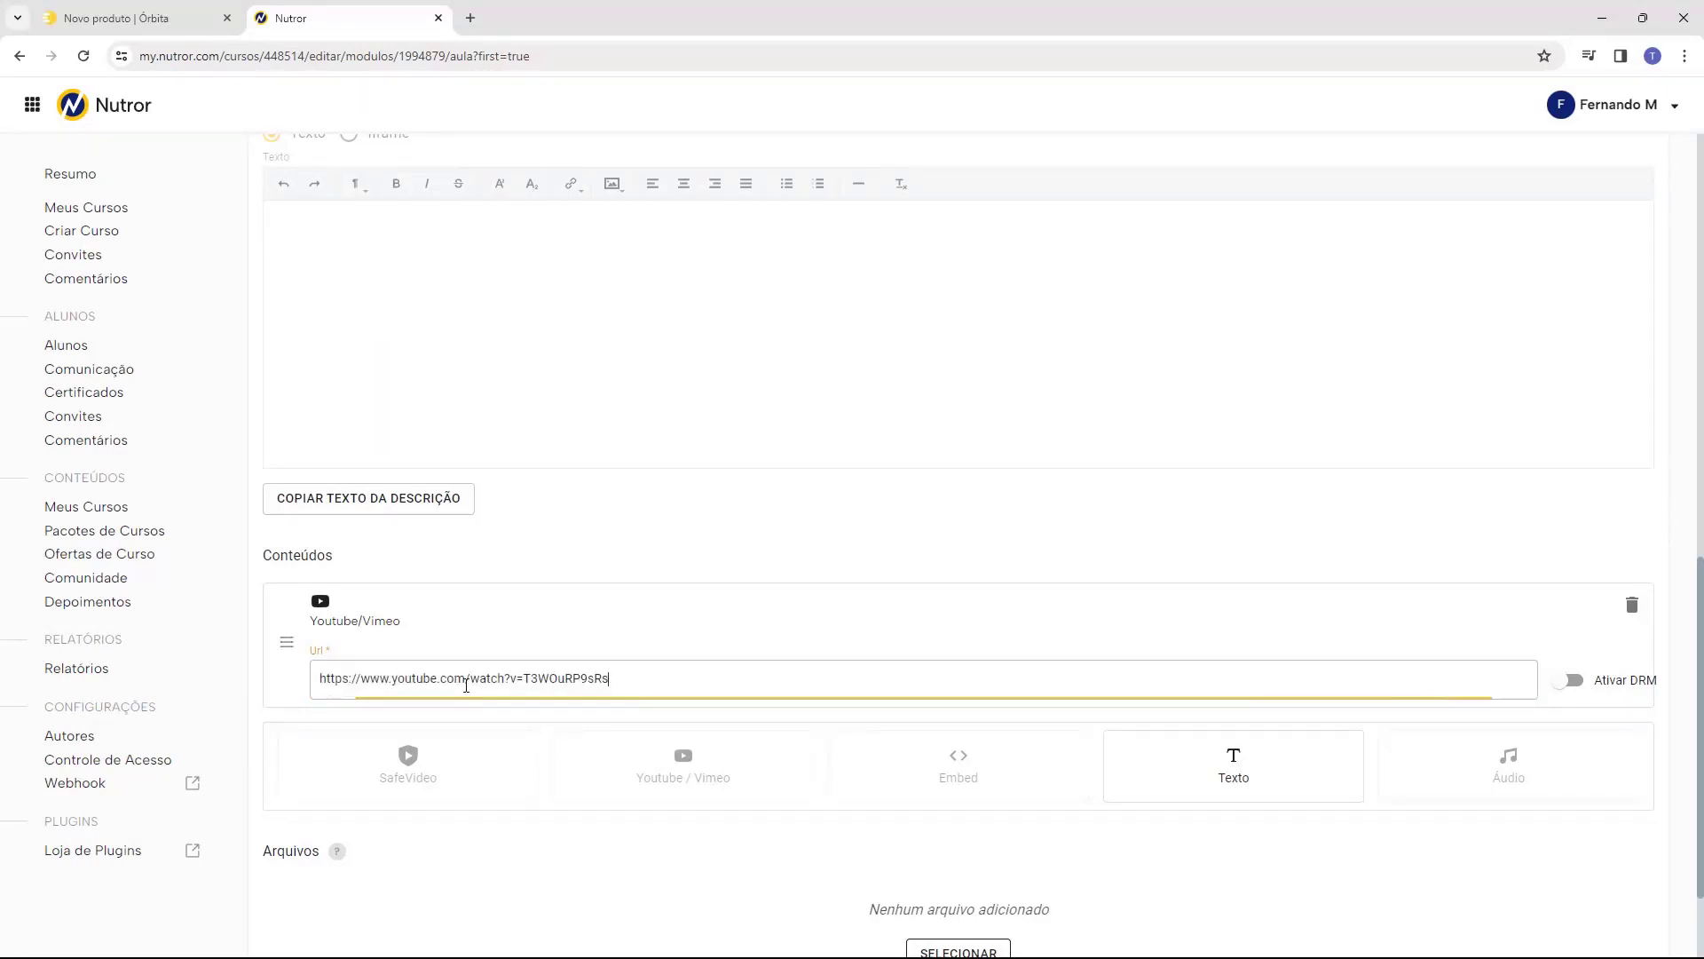
Add a text content block below the lesson's video and delete it again.
scroll(571, 647, down, 2)
click(583, 631)
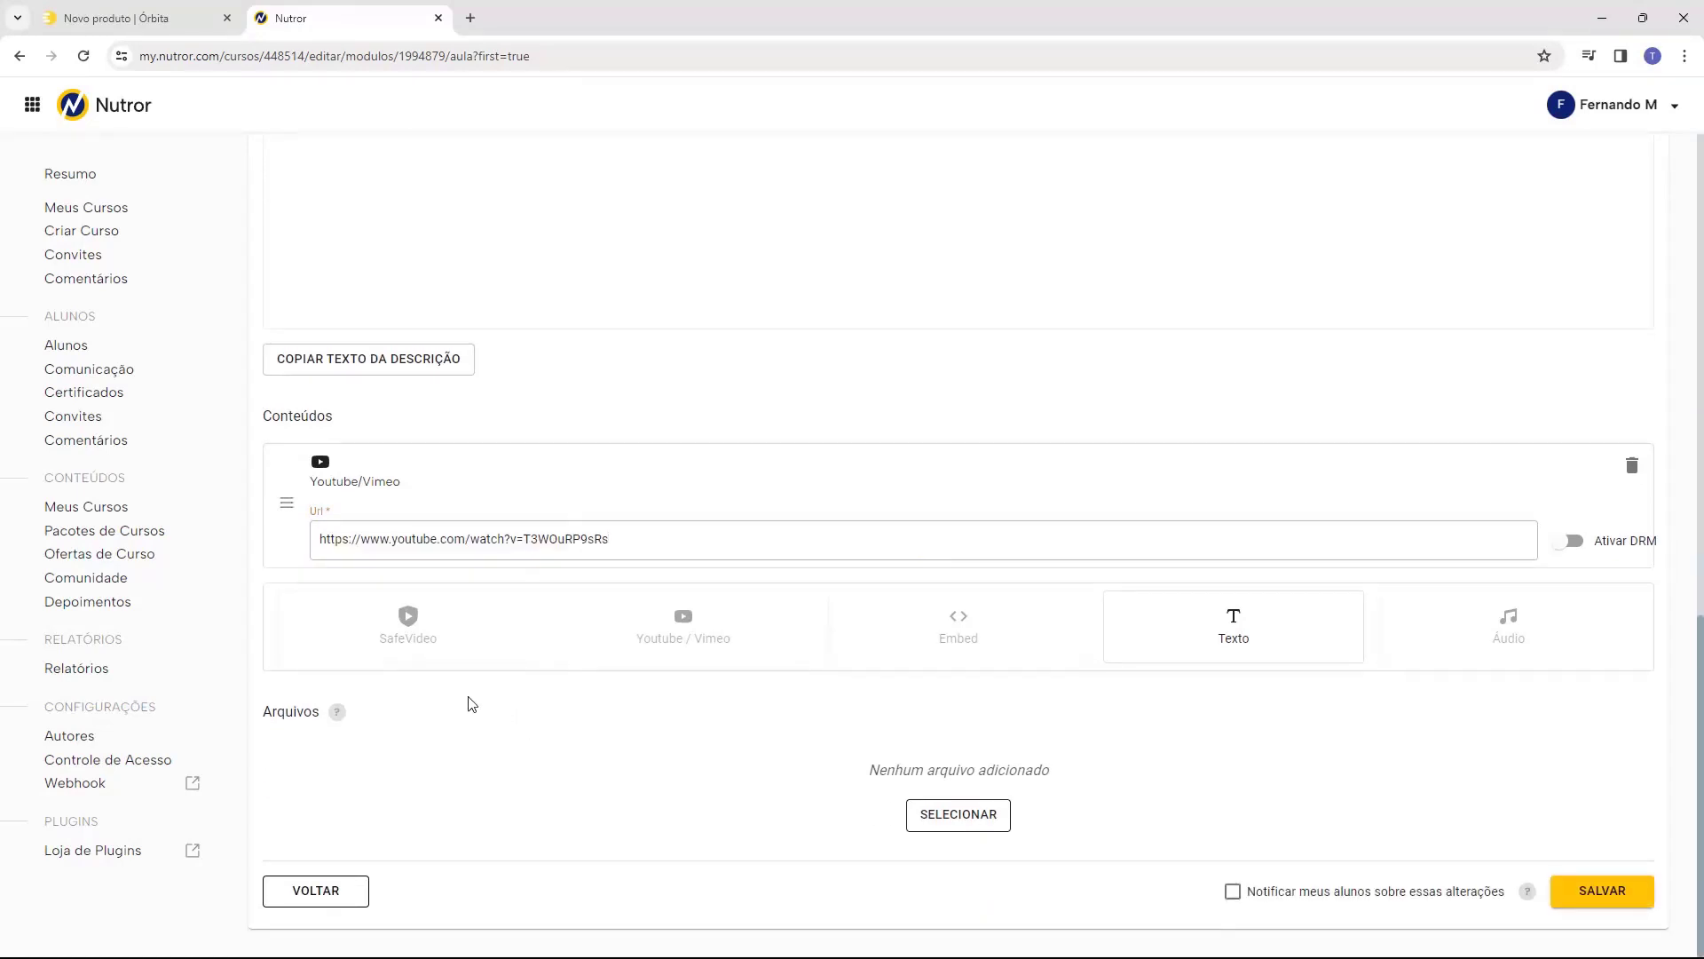
drag(267, 715, 318, 714)
click(395, 707)
click(1172, 649)
scroll(1008, 673, down, 4)
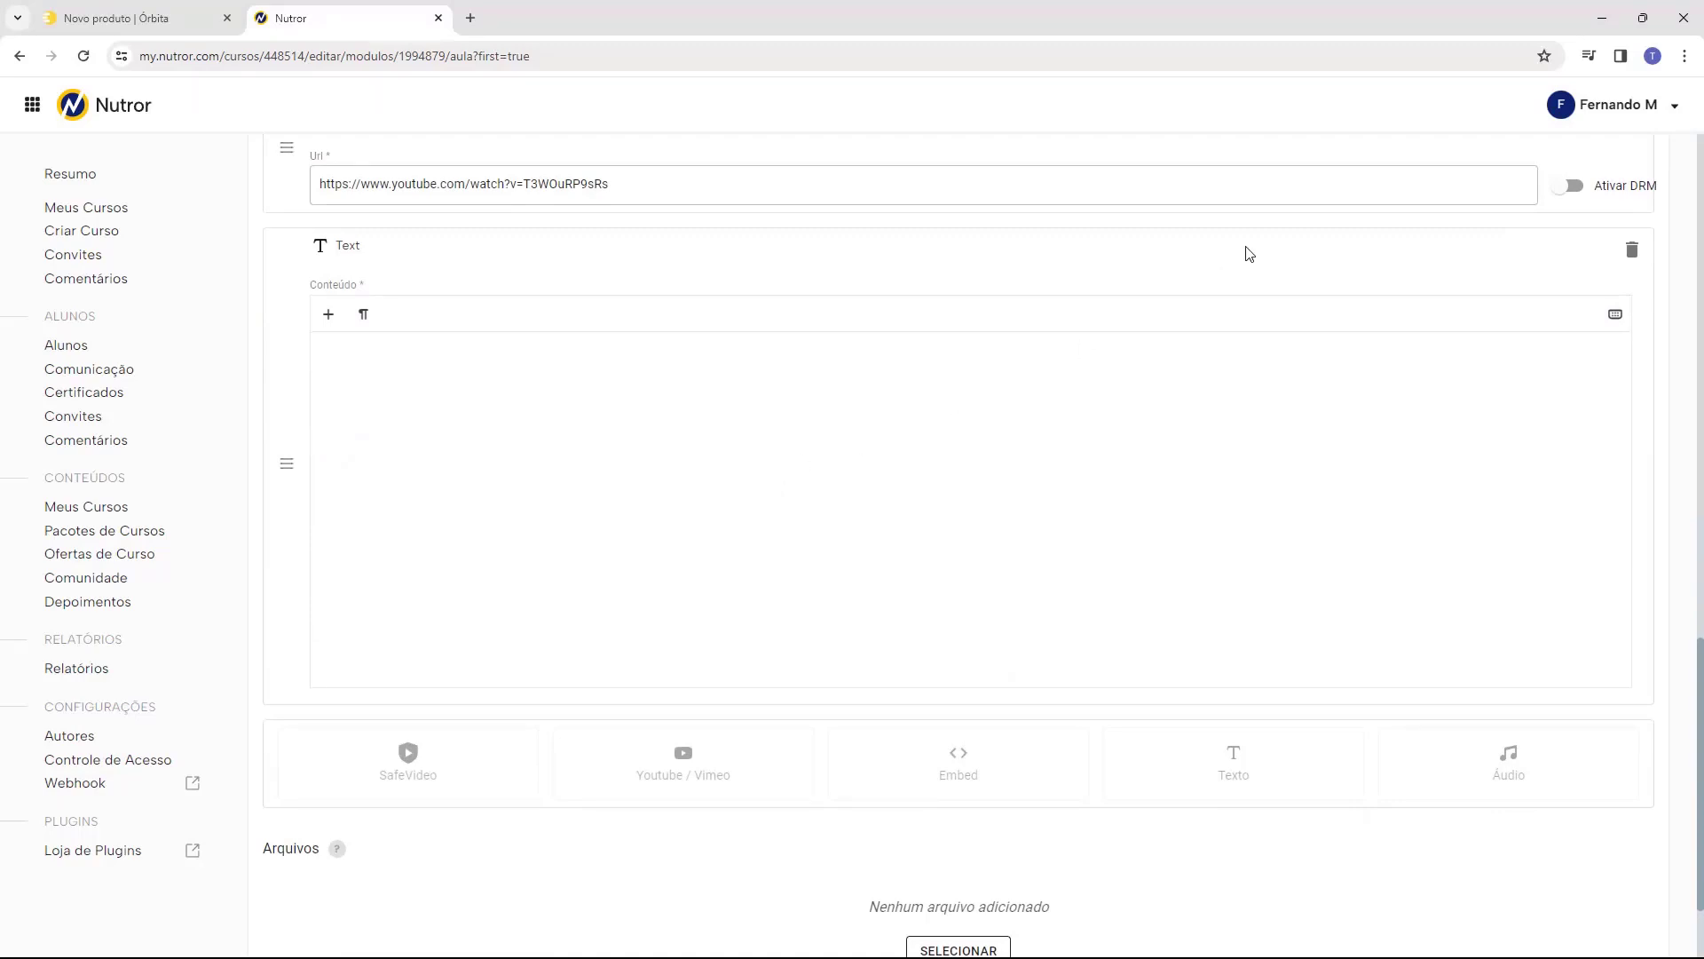
click(902, 381)
click(1631, 249)
Save the lesson, leaving its file attachments empty and student notification off.
scroll(812, 488, down, 10)
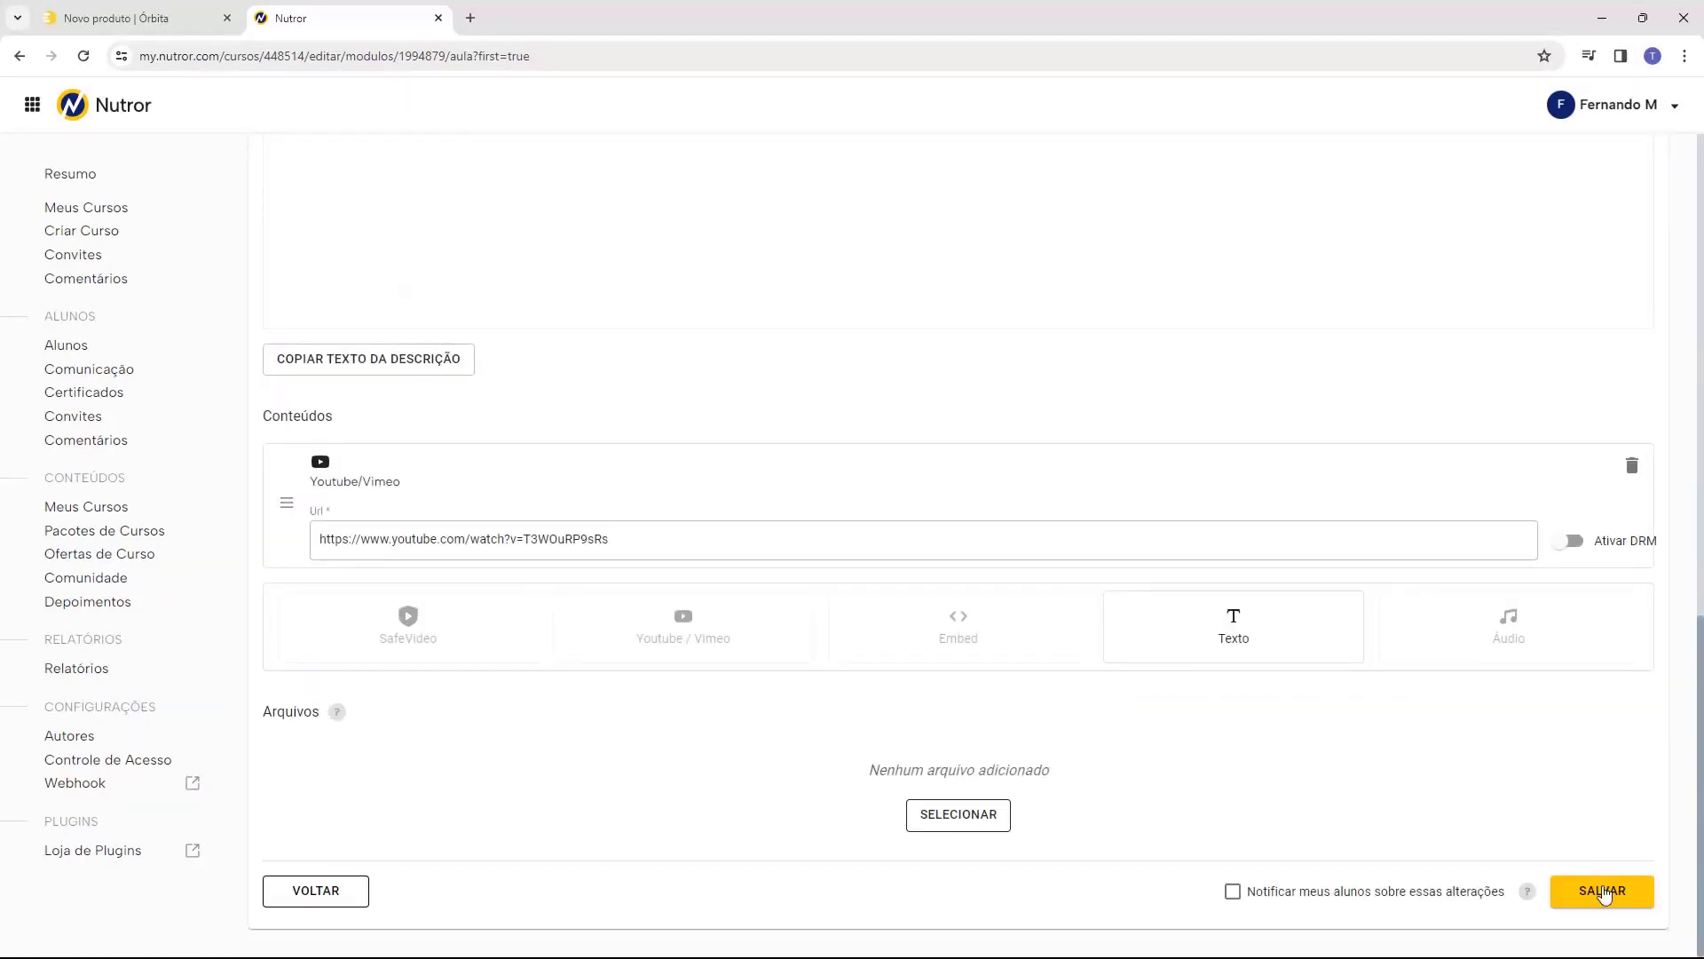
click(1603, 892)
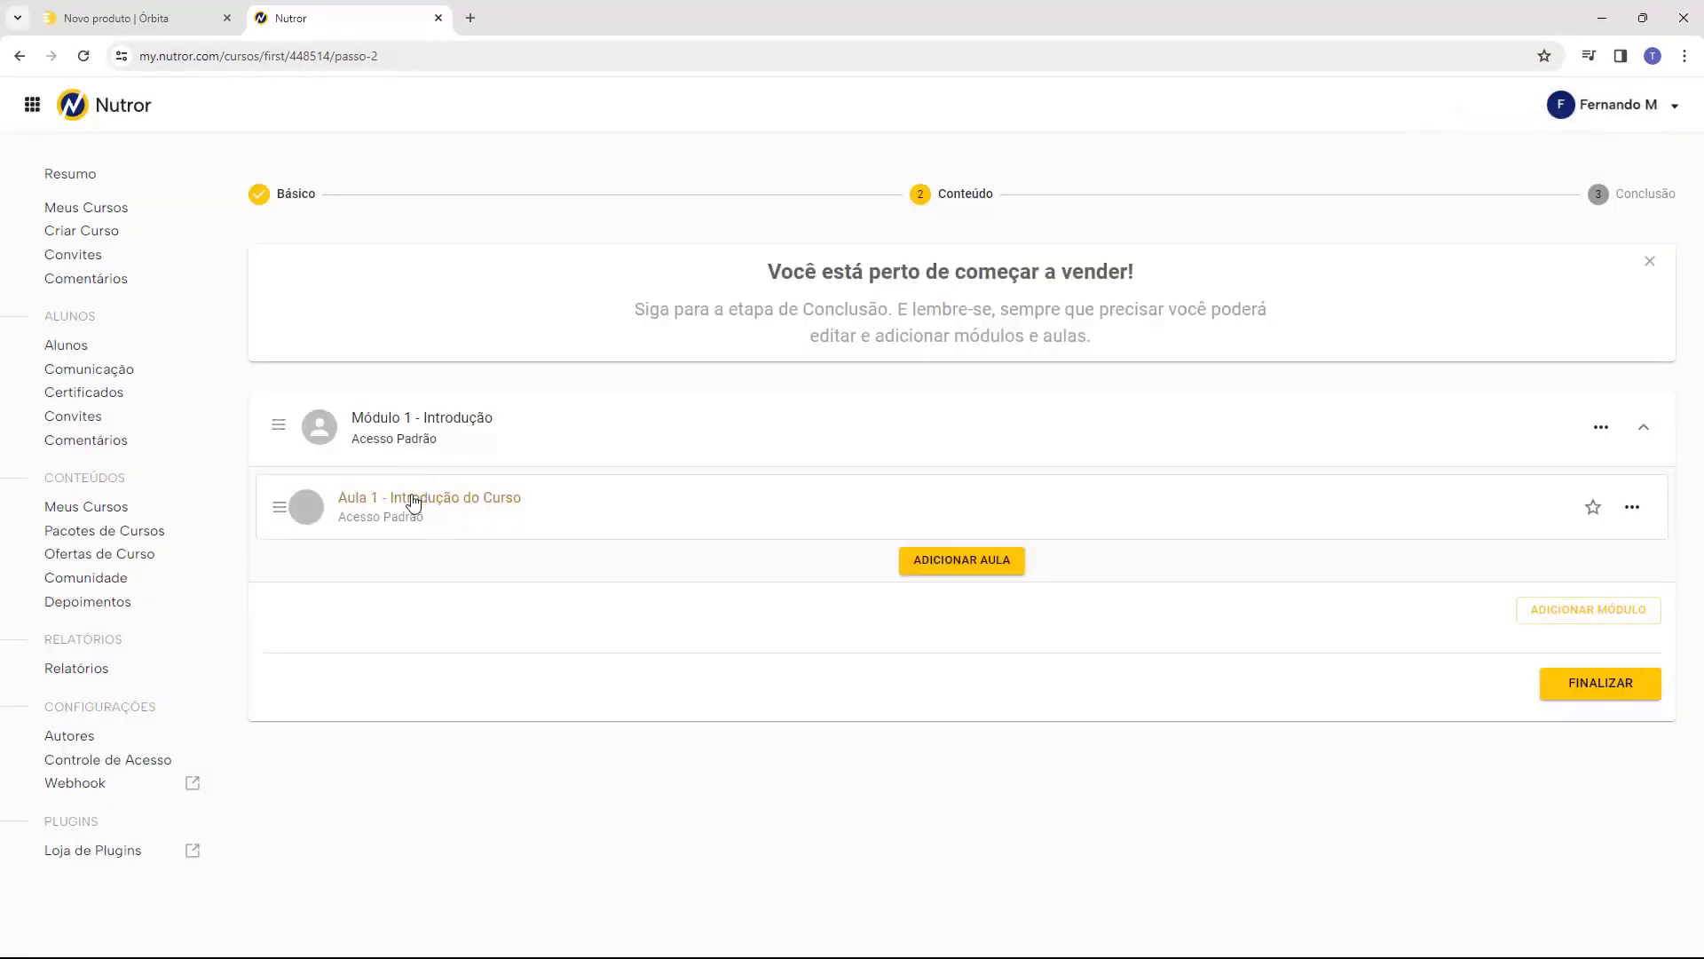
drag(277, 424, 290, 429)
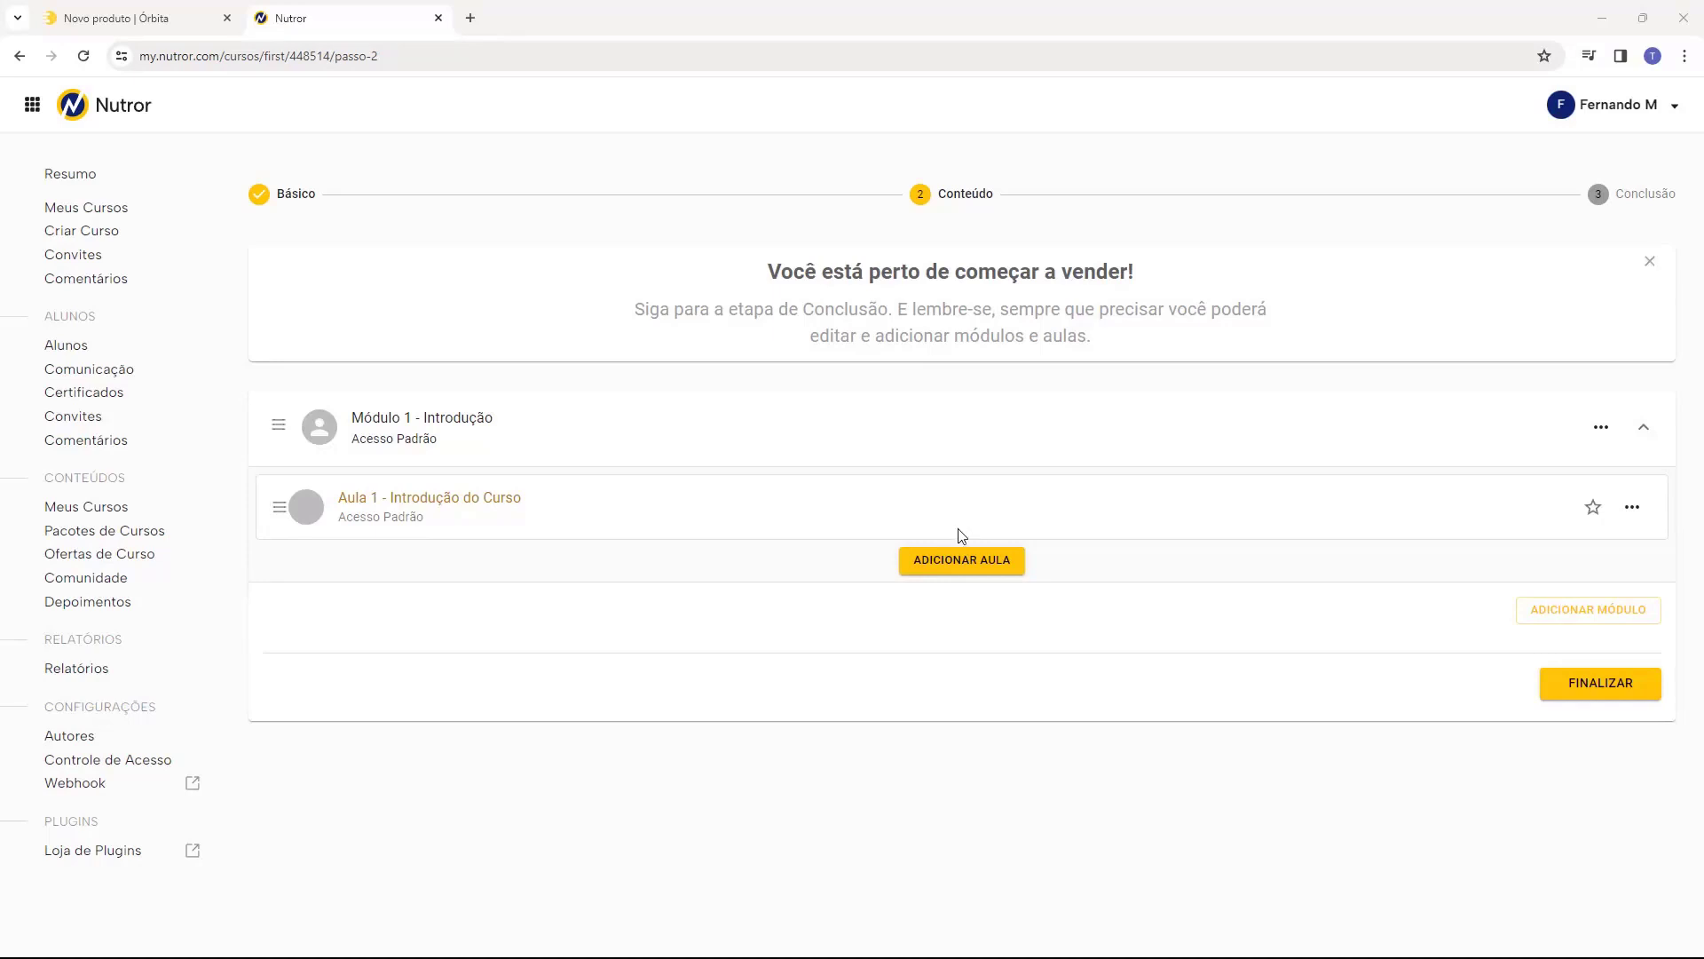
Add and save a second module titled "Módulo 2 - Configurações Iniciais".
click(1553, 619)
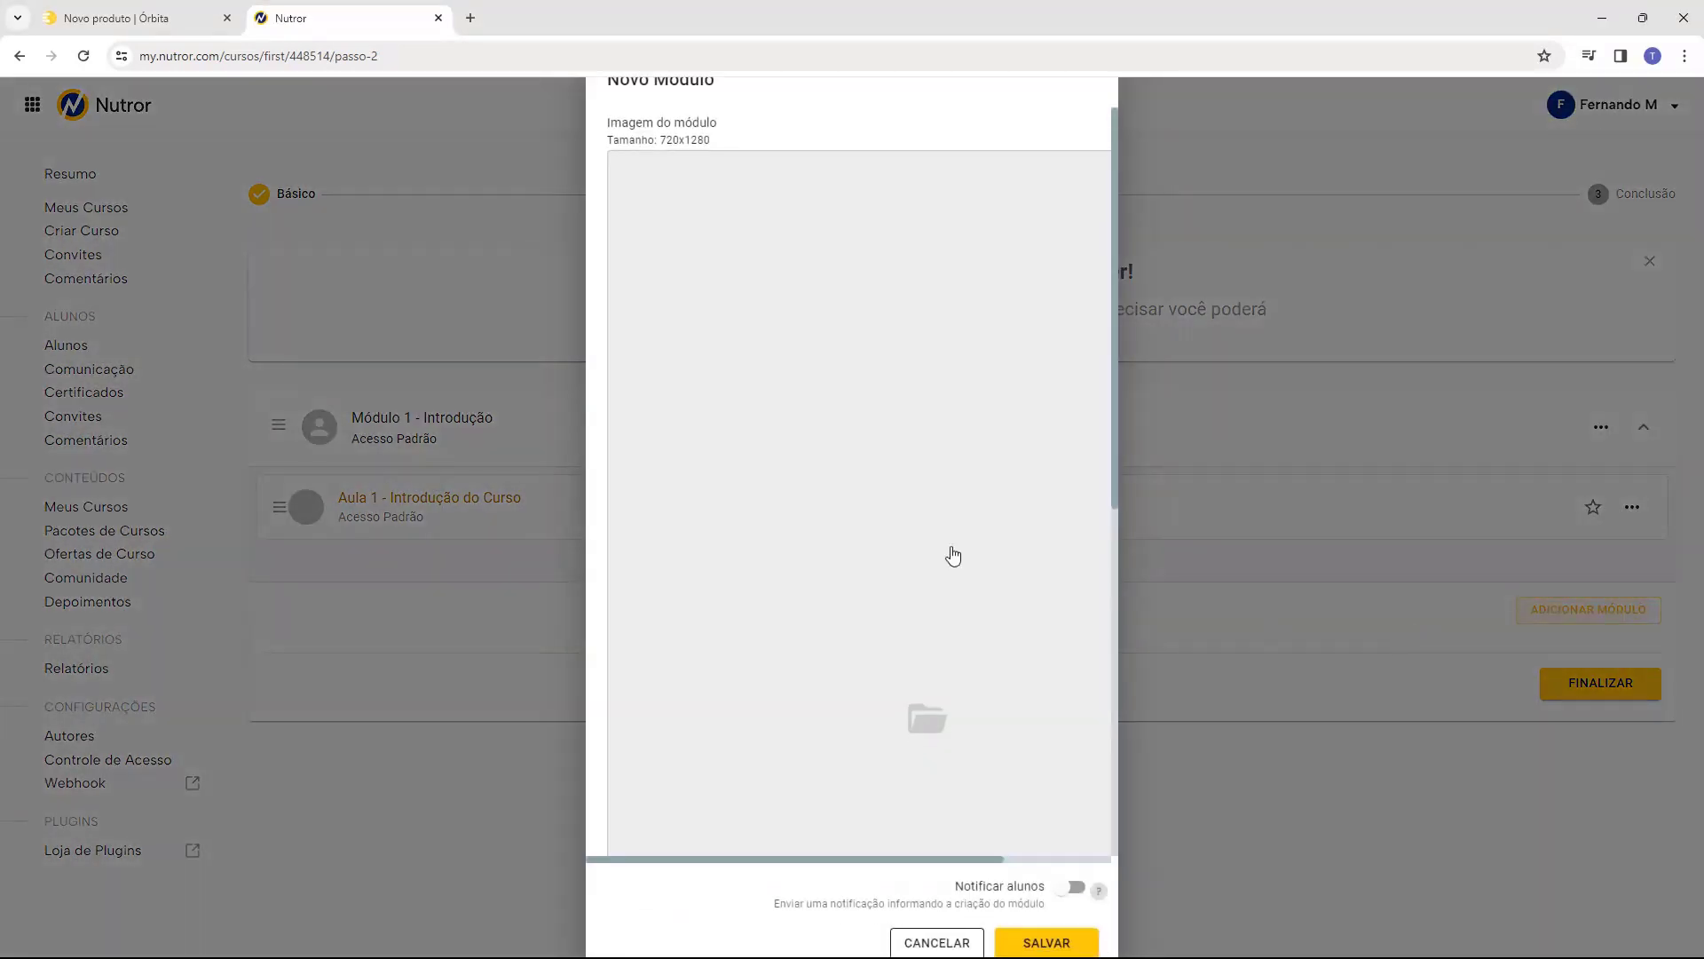
click(771, 412)
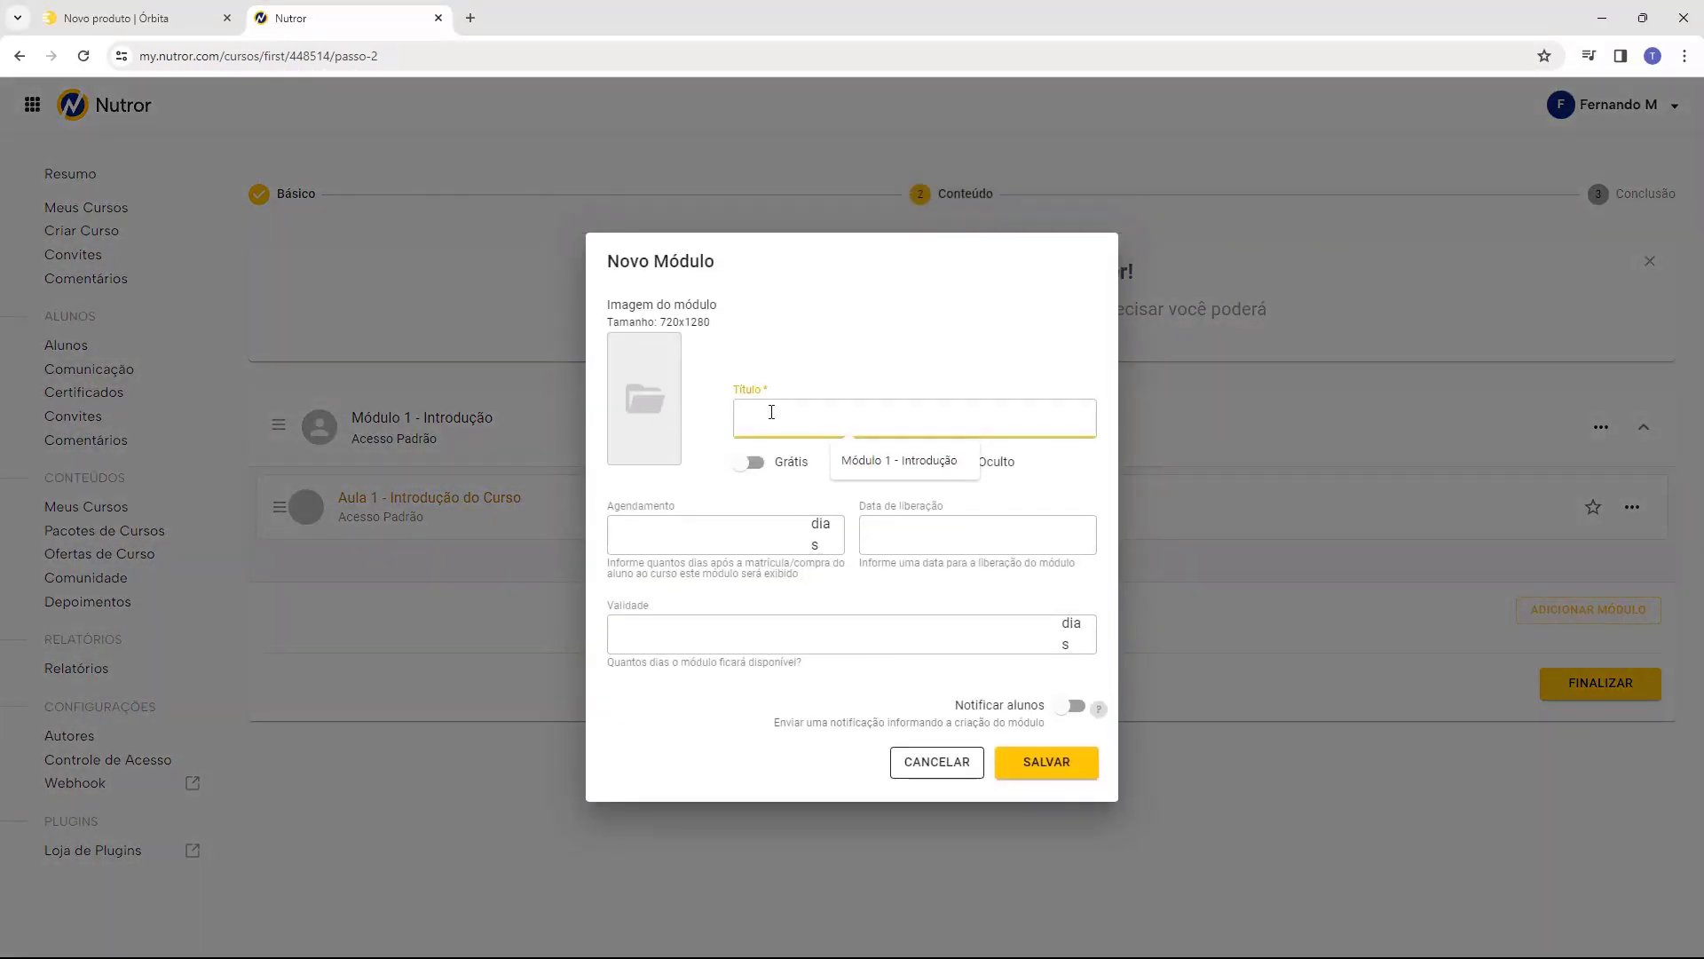
text(Módulo 2 - Configurações Iniciais)
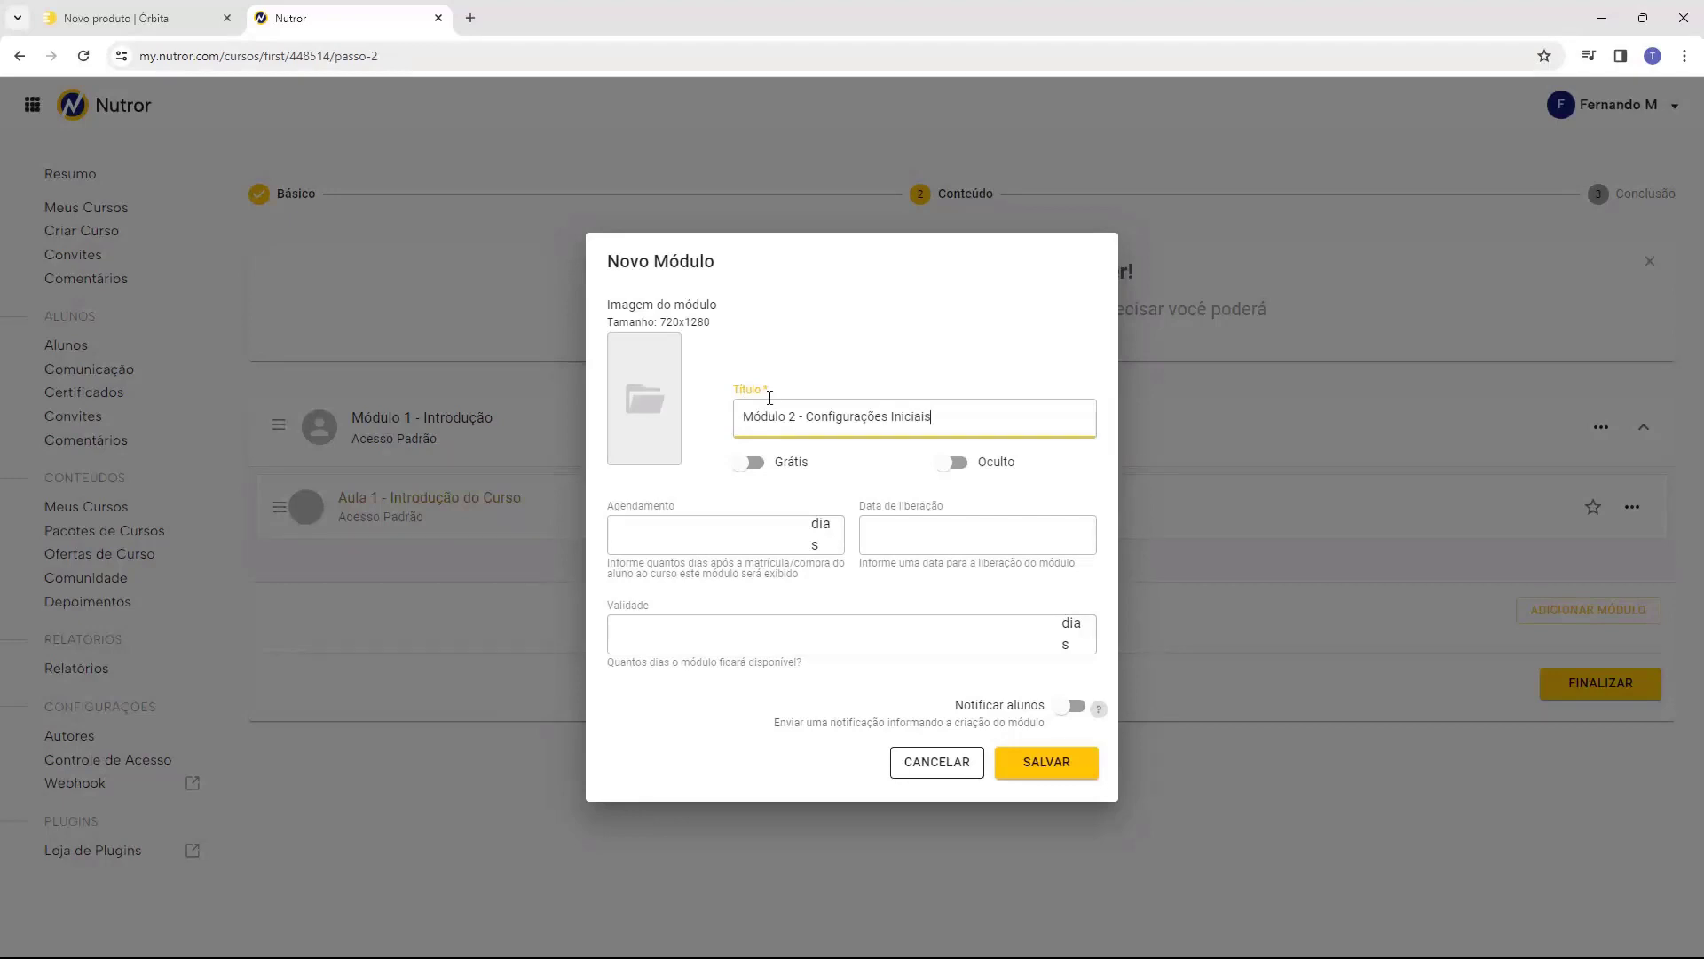
click(1059, 781)
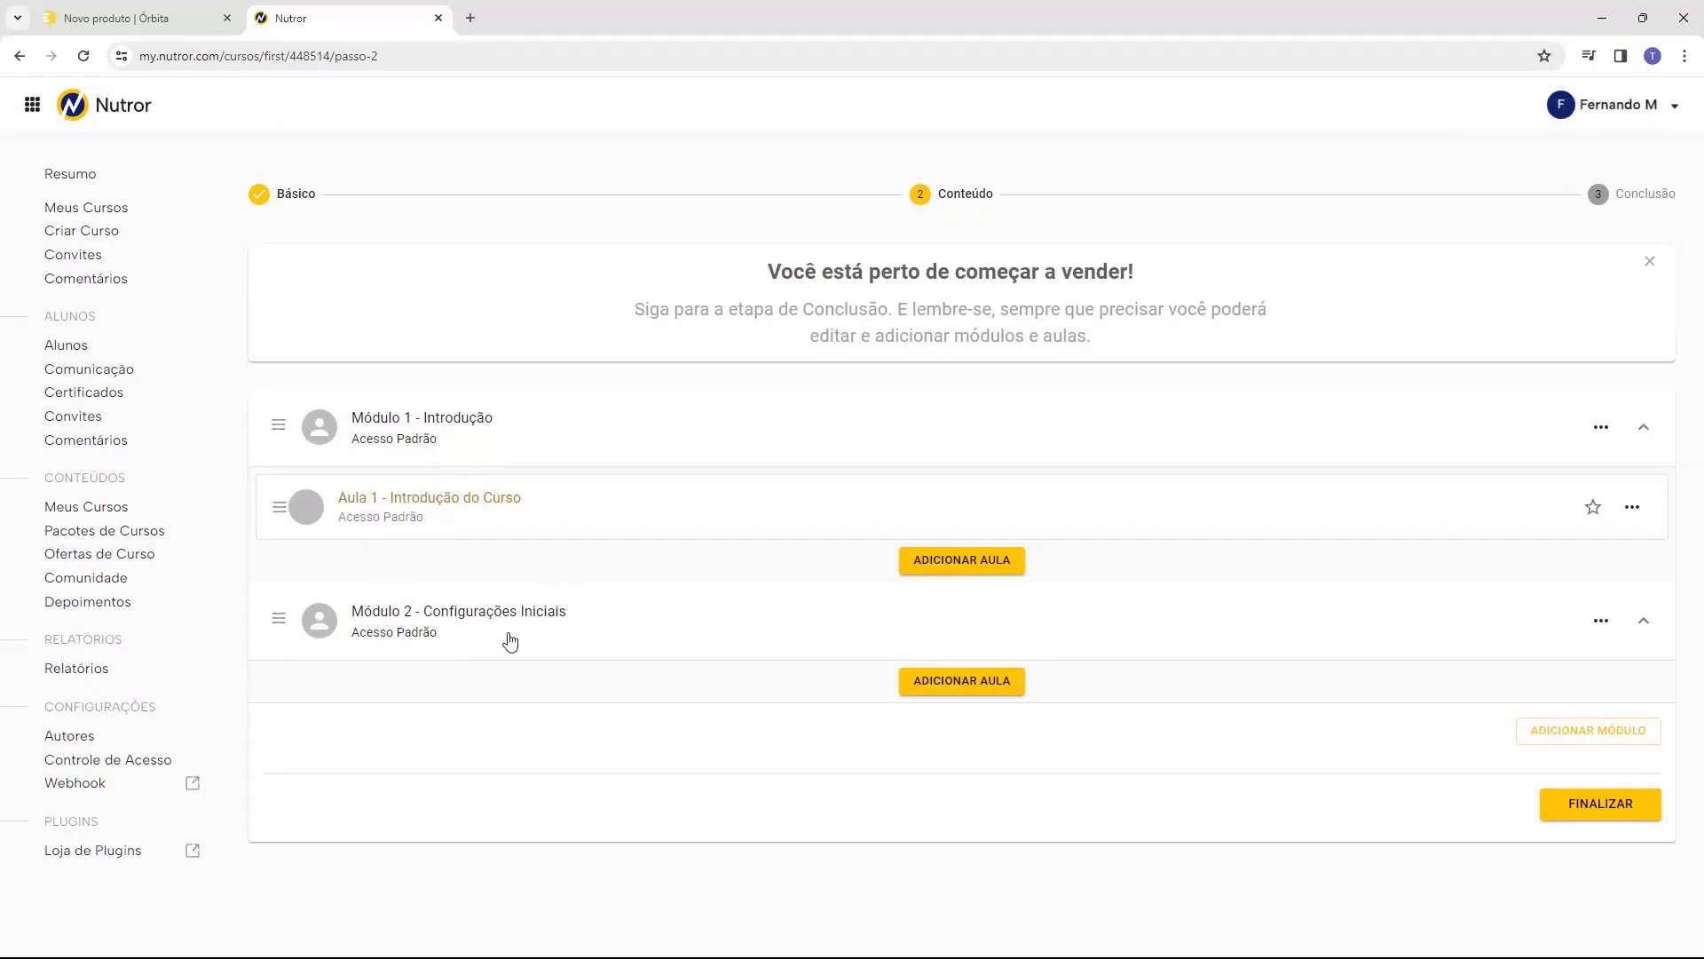
Finalize the course content and continue to the full course editor, postponing the selling tutorial.
click(411, 510)
click(1589, 815)
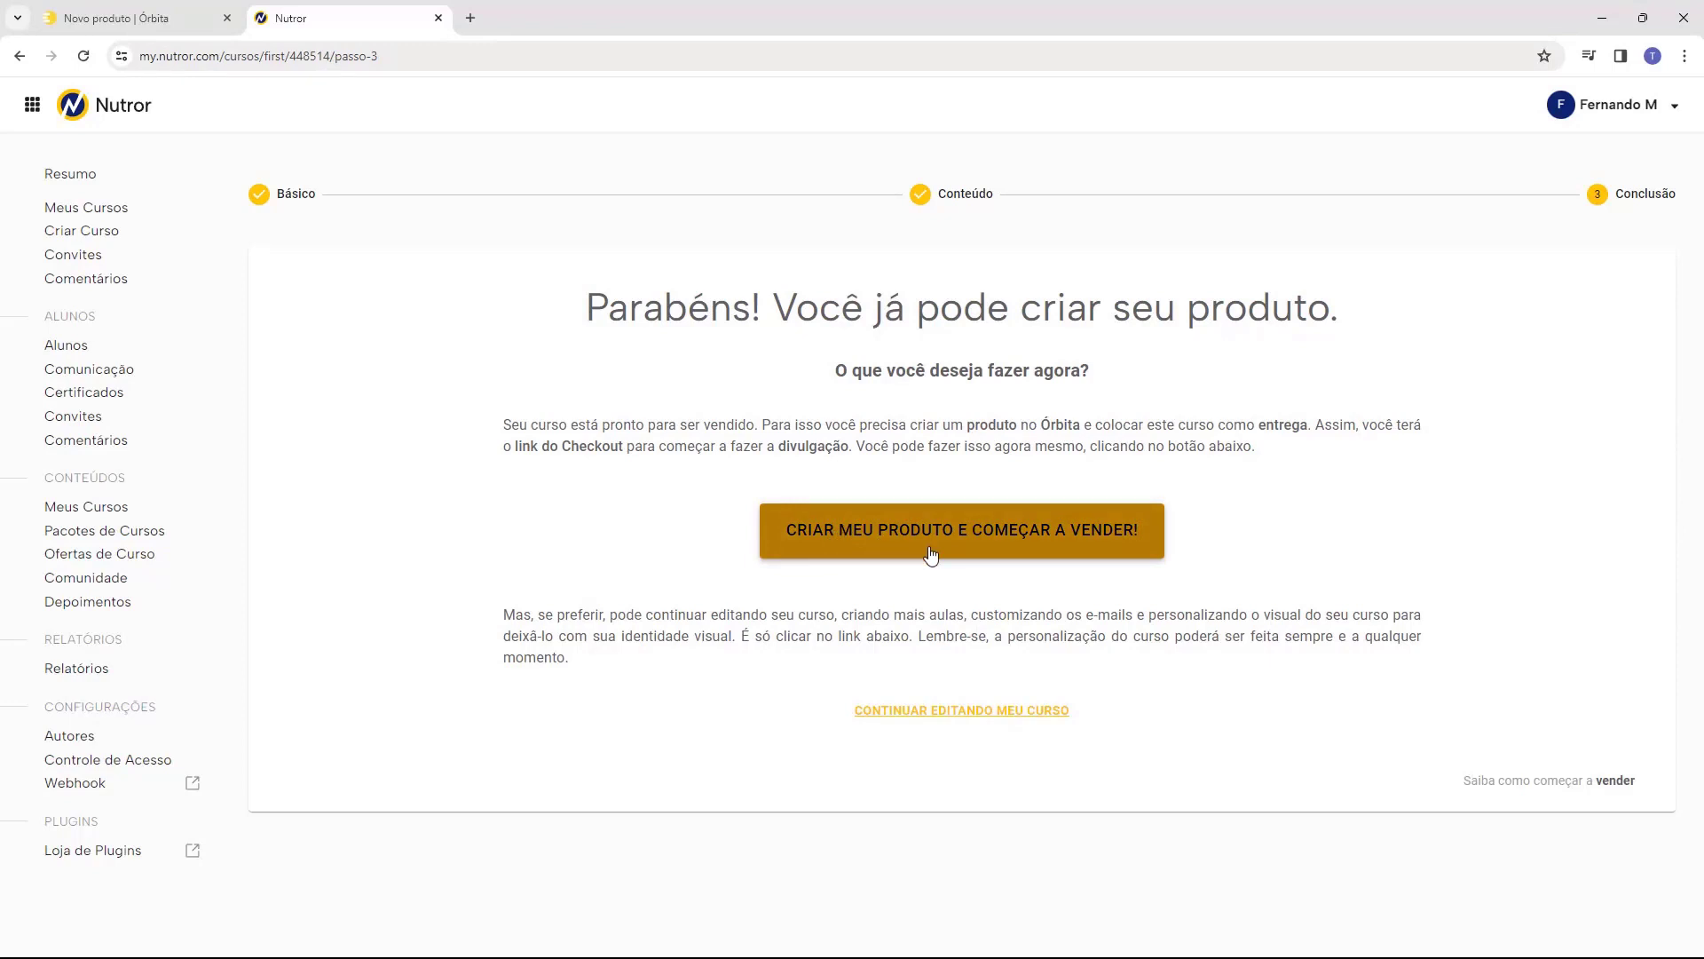
click(965, 722)
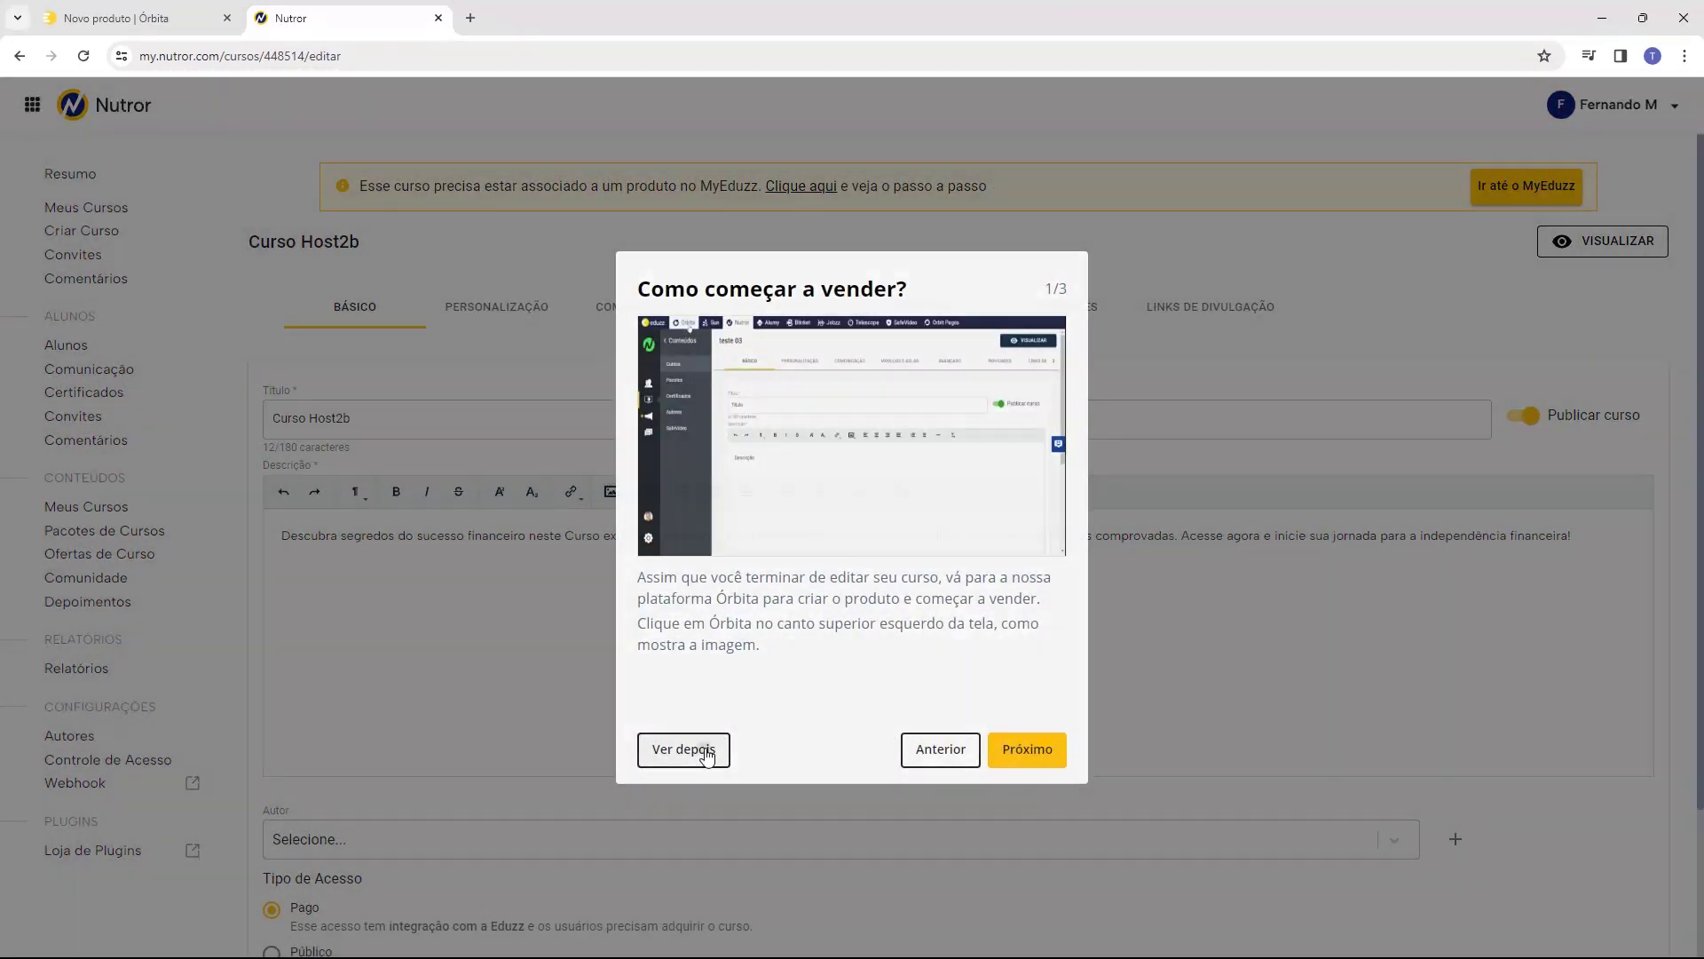
click(706, 750)
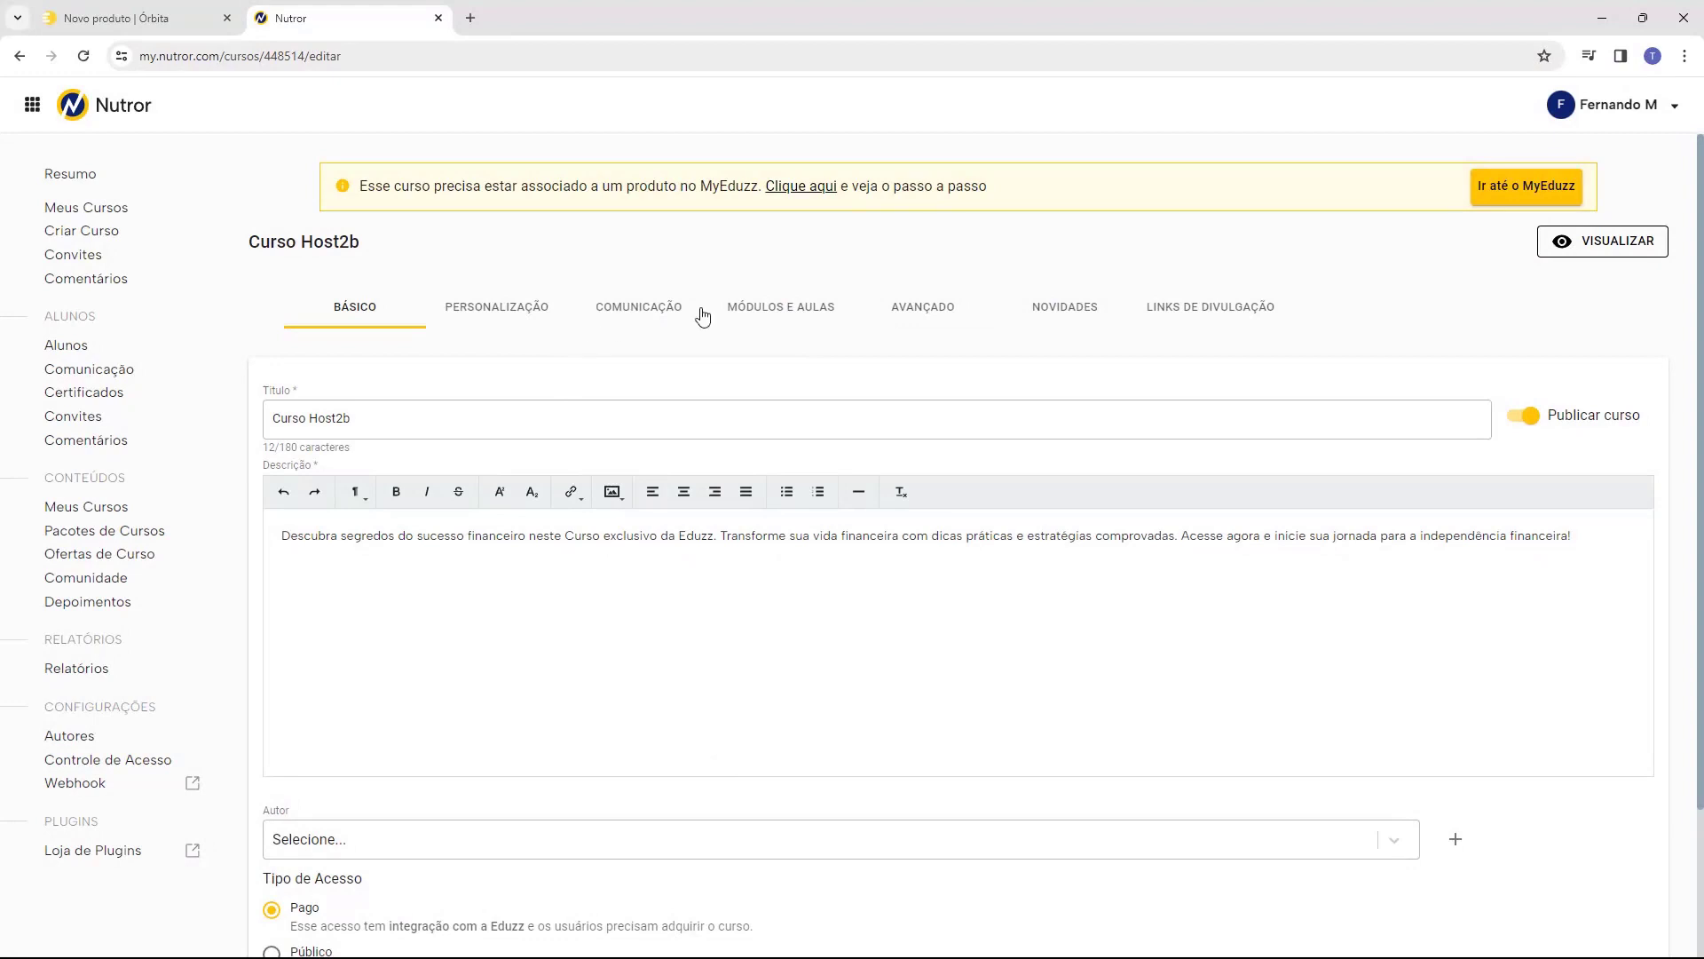
scroll(661, 388, down, 2)
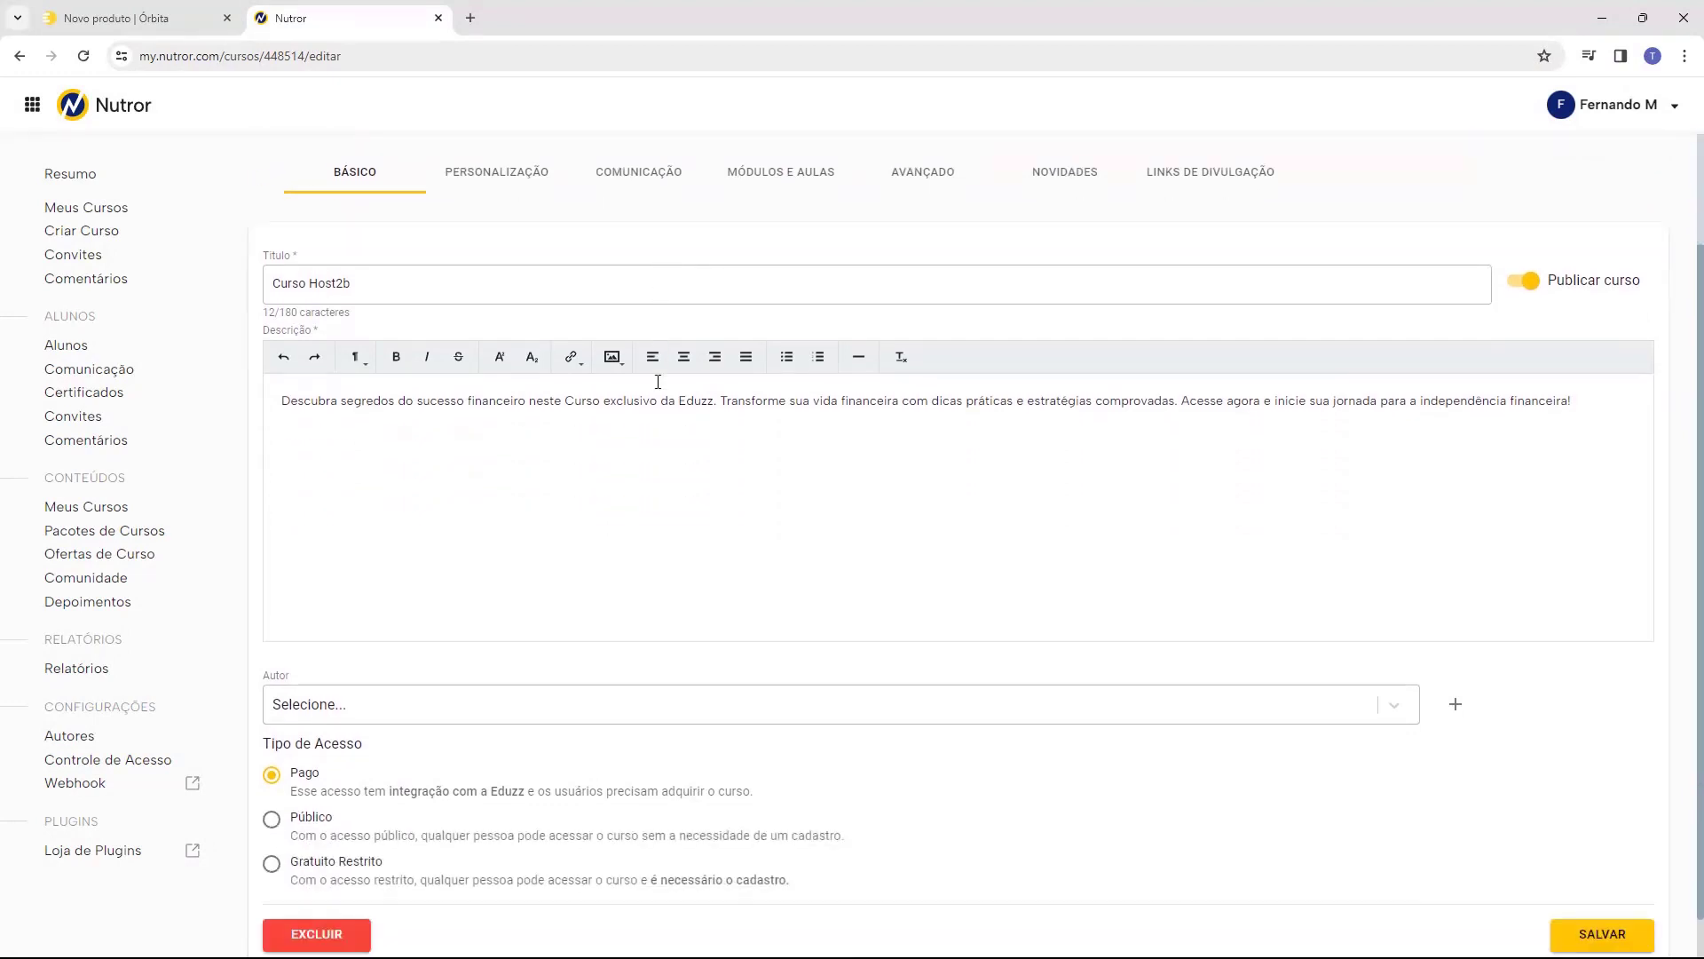
scroll(712, 561, up, 2)
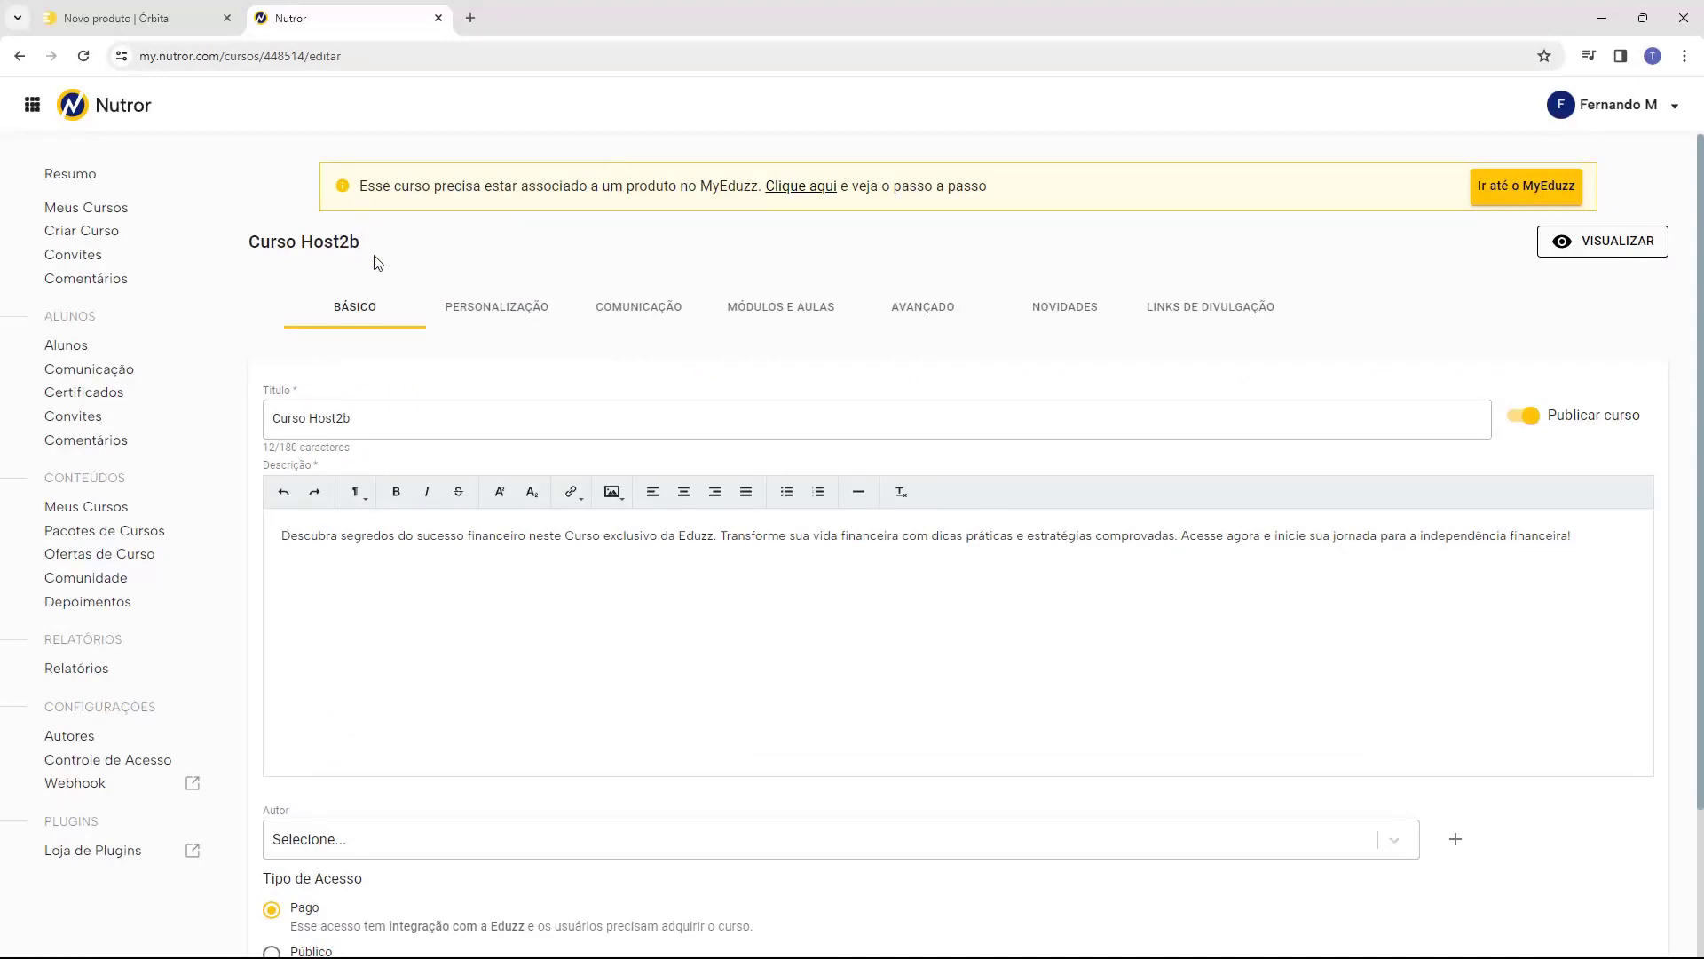
Close the Nutror page and go back to the product type selection in MyEduzz.
middle_click(324, 20)
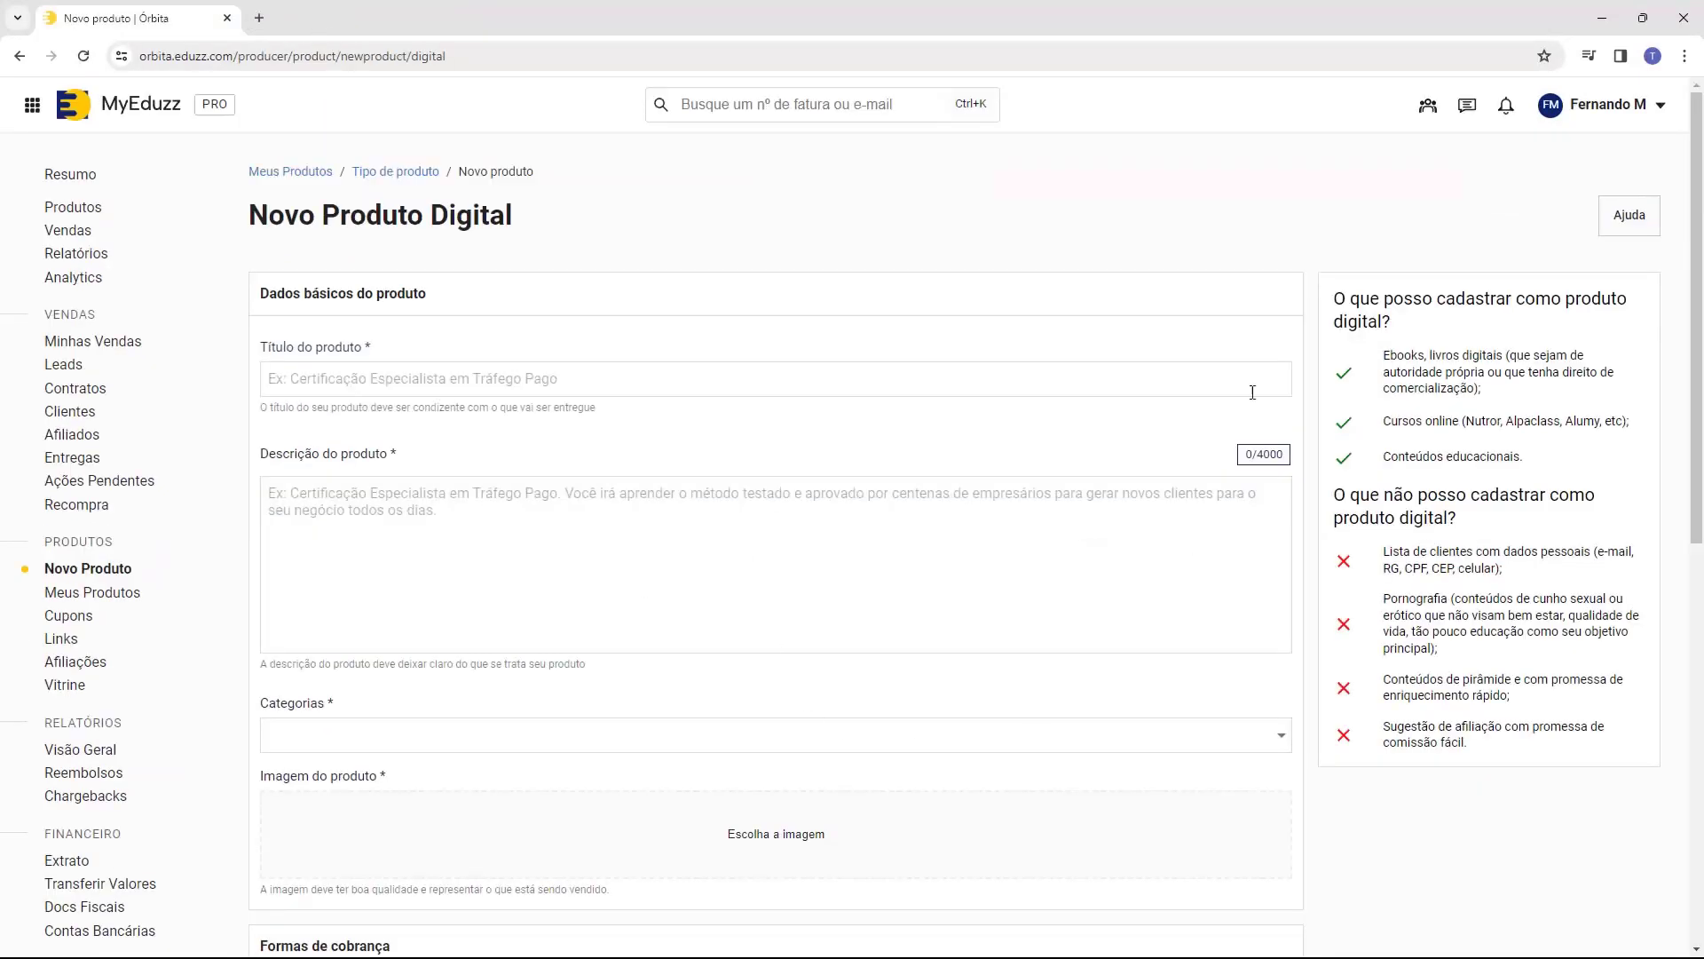
drag(249, 215, 526, 219)
click(526, 219)
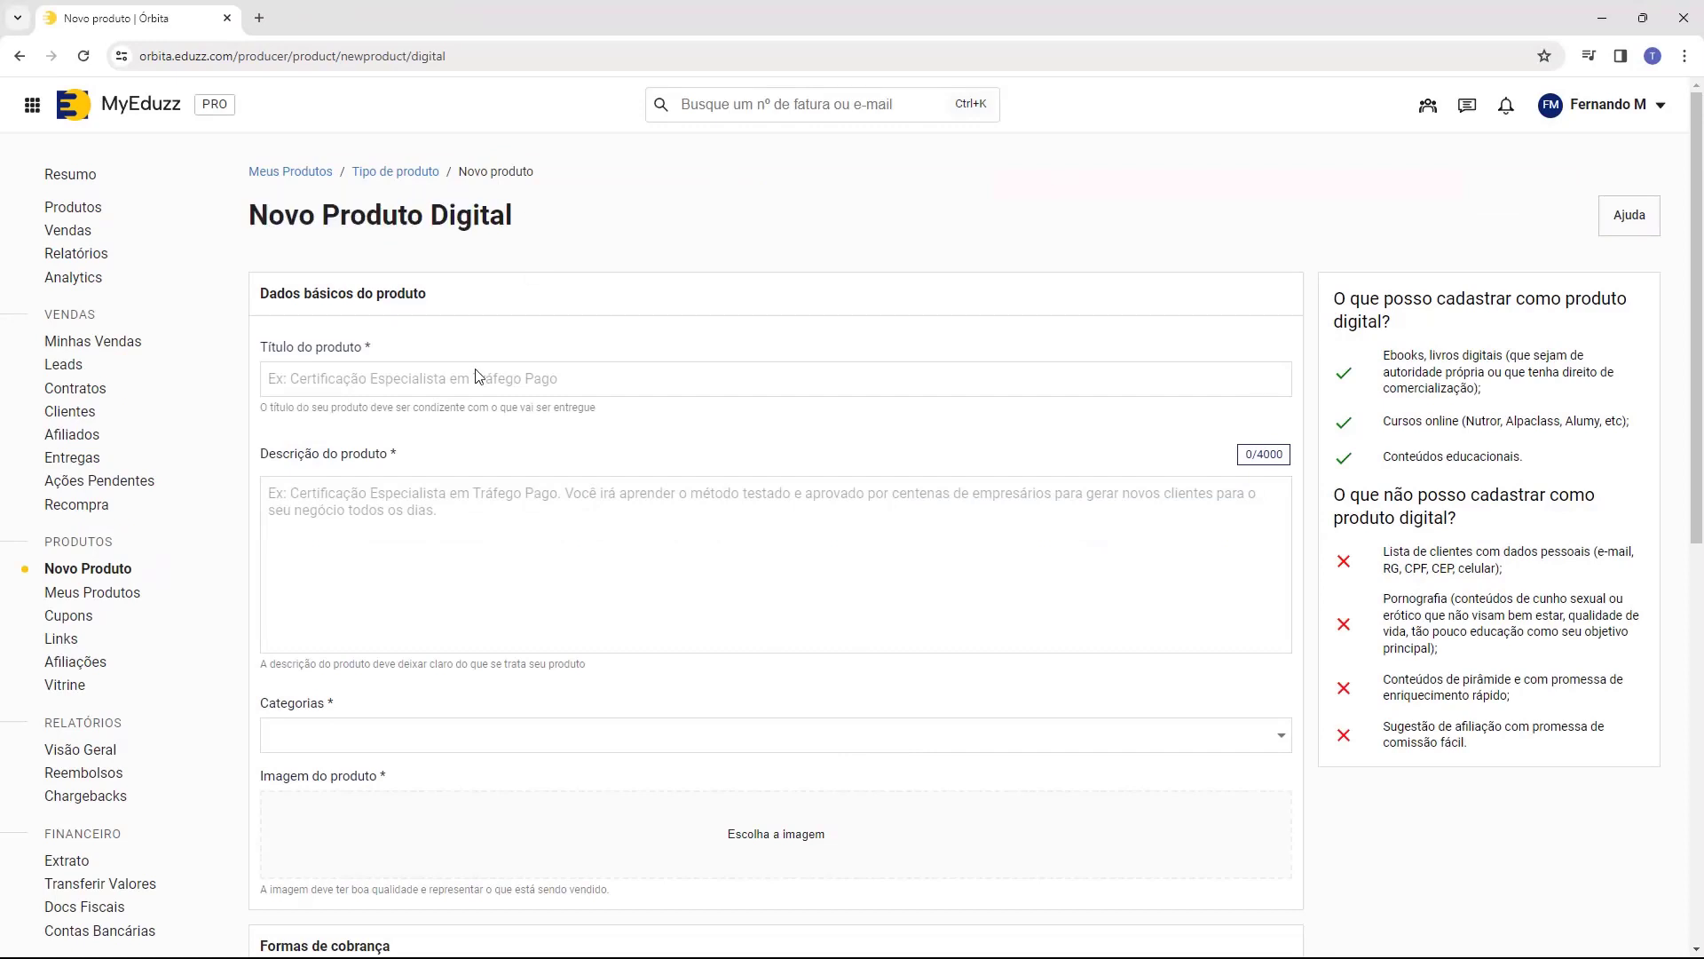
click(92, 56)
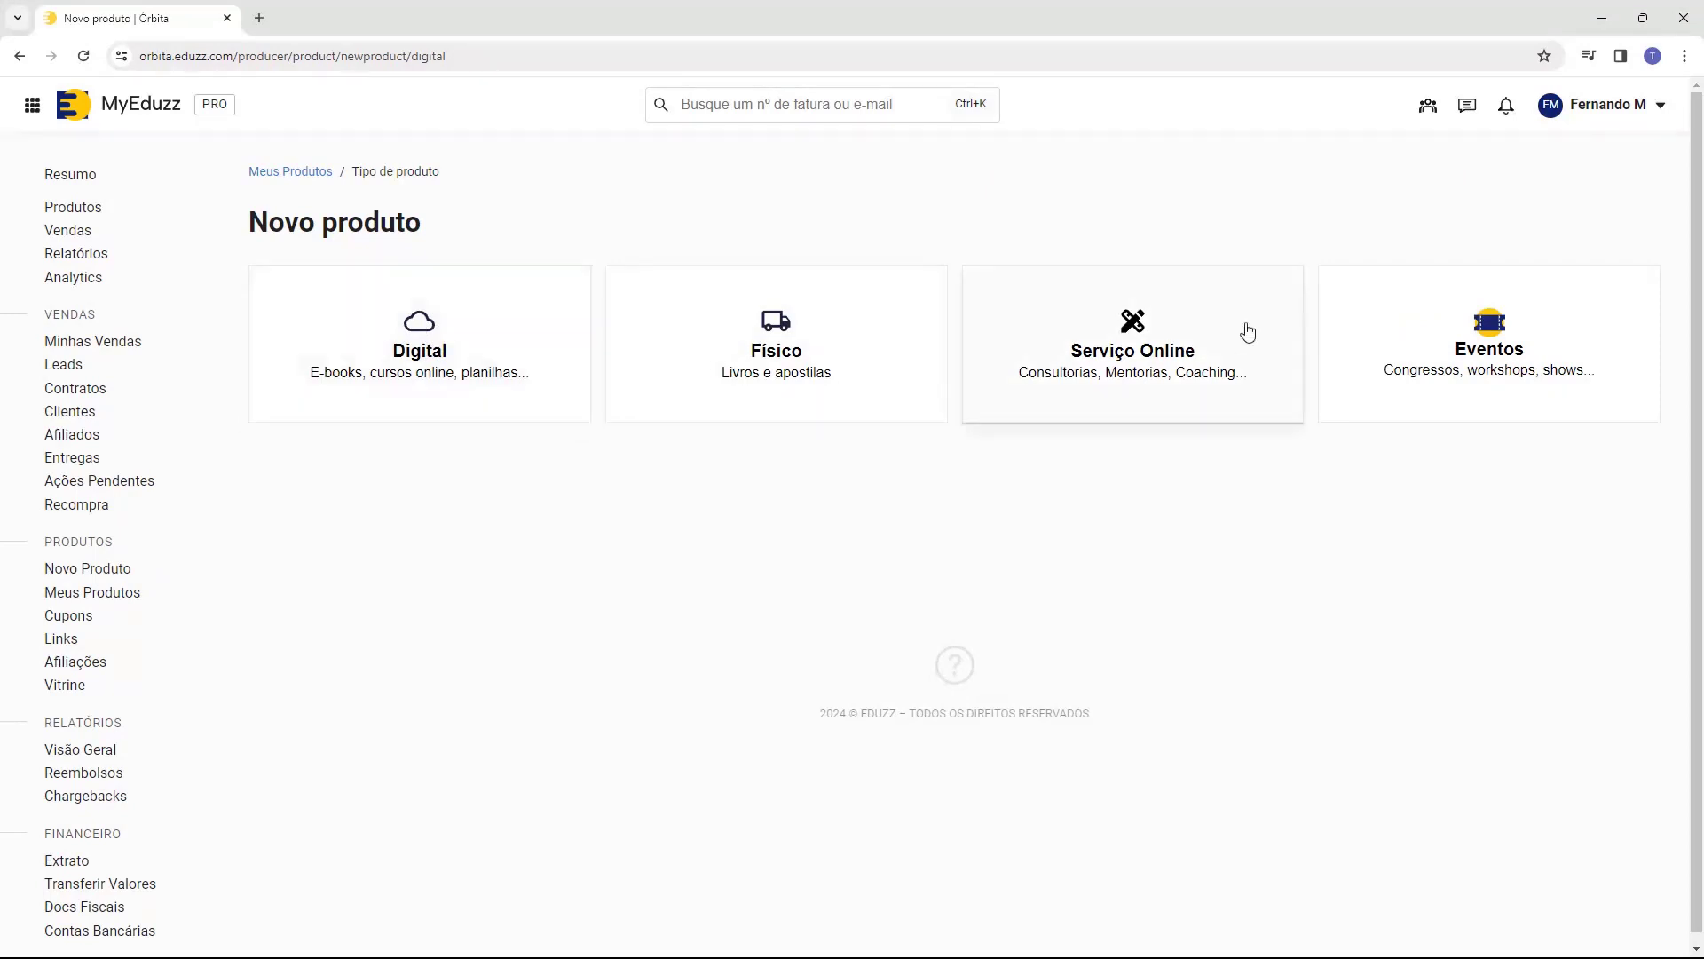
drag(284, 221, 348, 223)
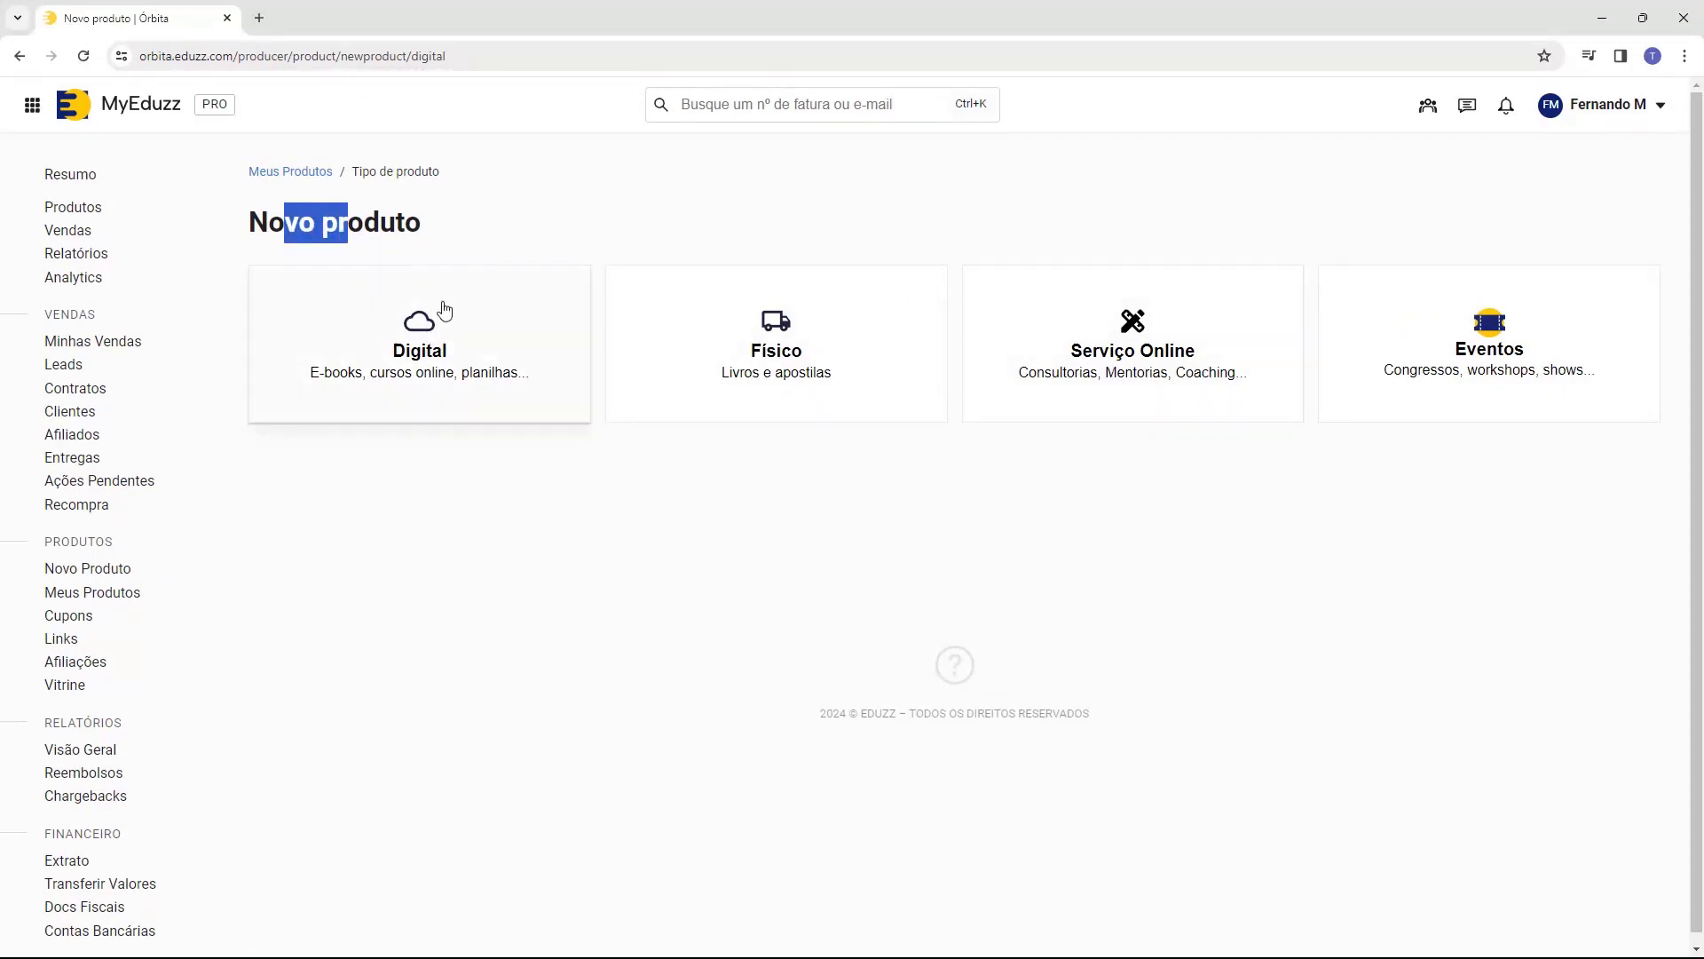
Choose the Digital product type and title the new product "Curso Hos2b".
click(412, 366)
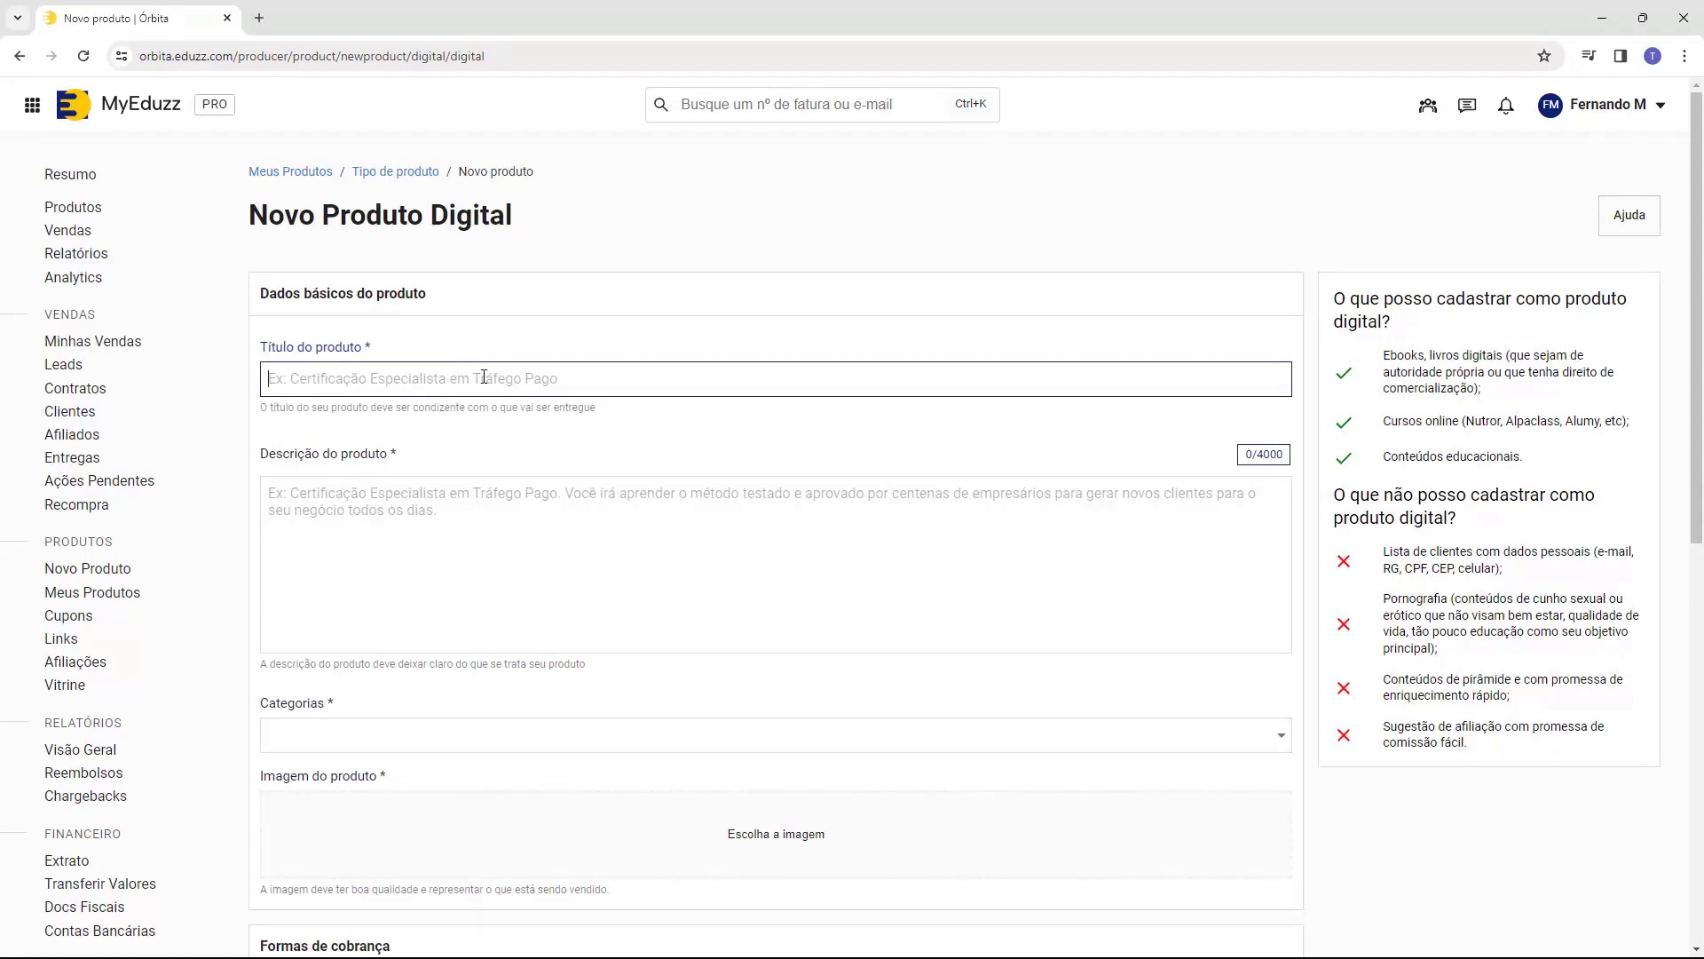
text(Curso )
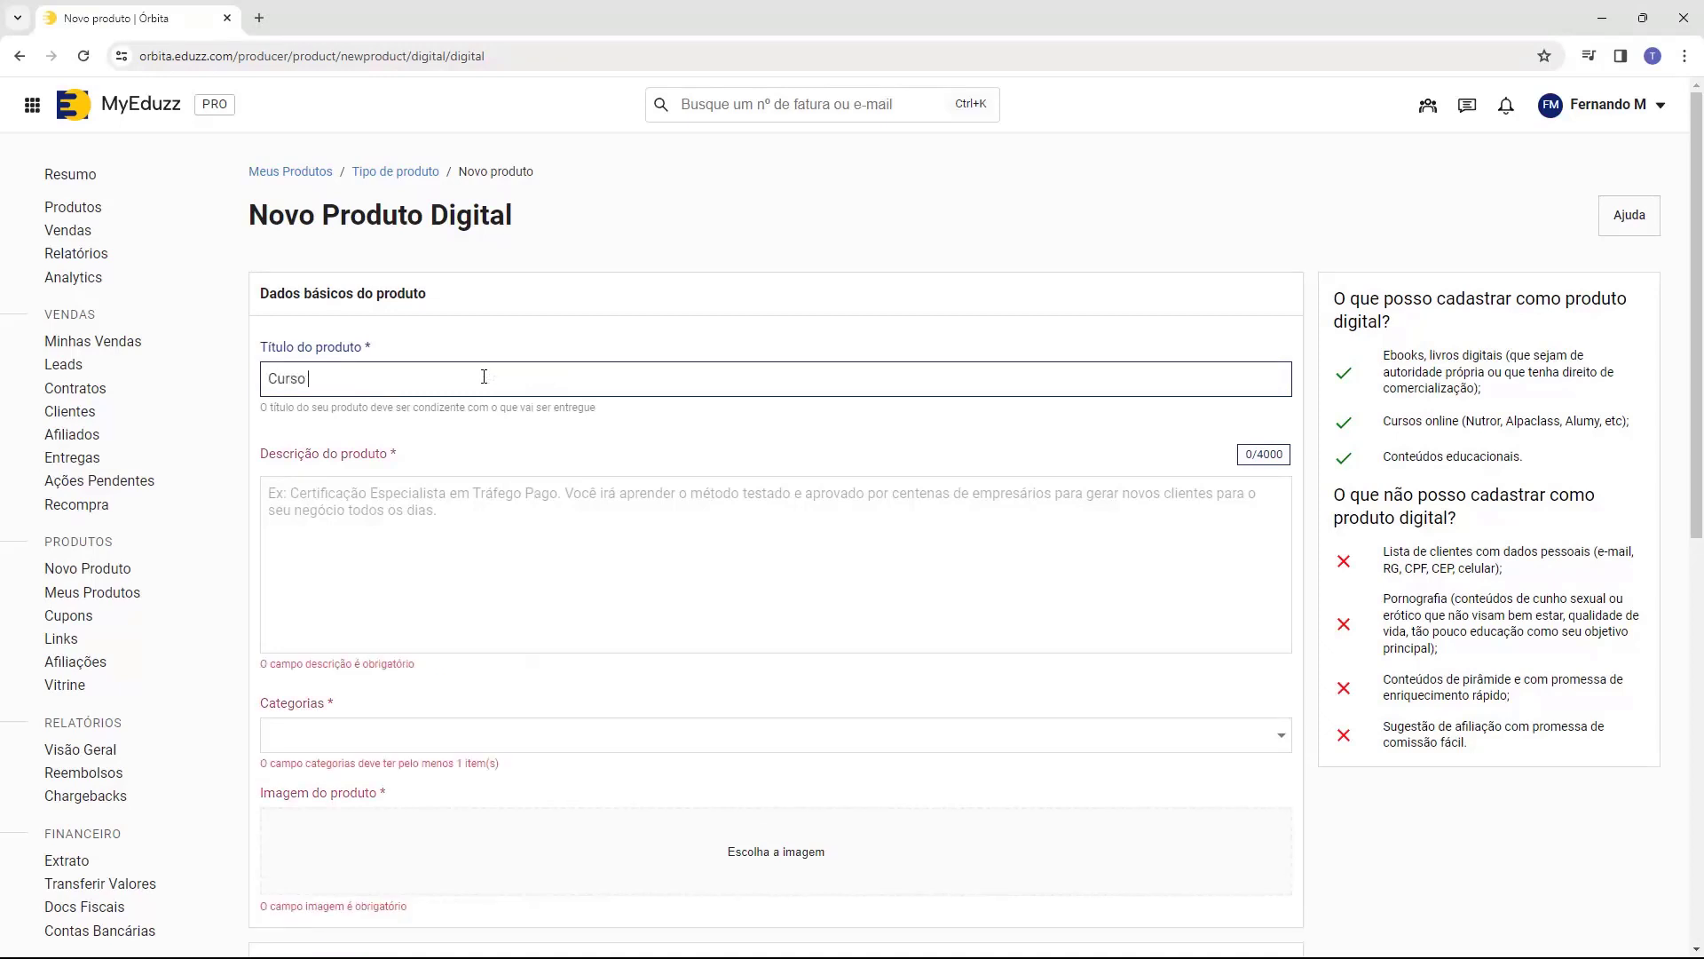
text(Hos2b)
Set the product description to "Domine a plataforma Eduzz com nosso curso especializado. Aprenda a maximizar recursos e otimizar seu trabalho de forma eficiente em 4 semanas".
scroll(567, 367, down, 1)
click(294, 448)
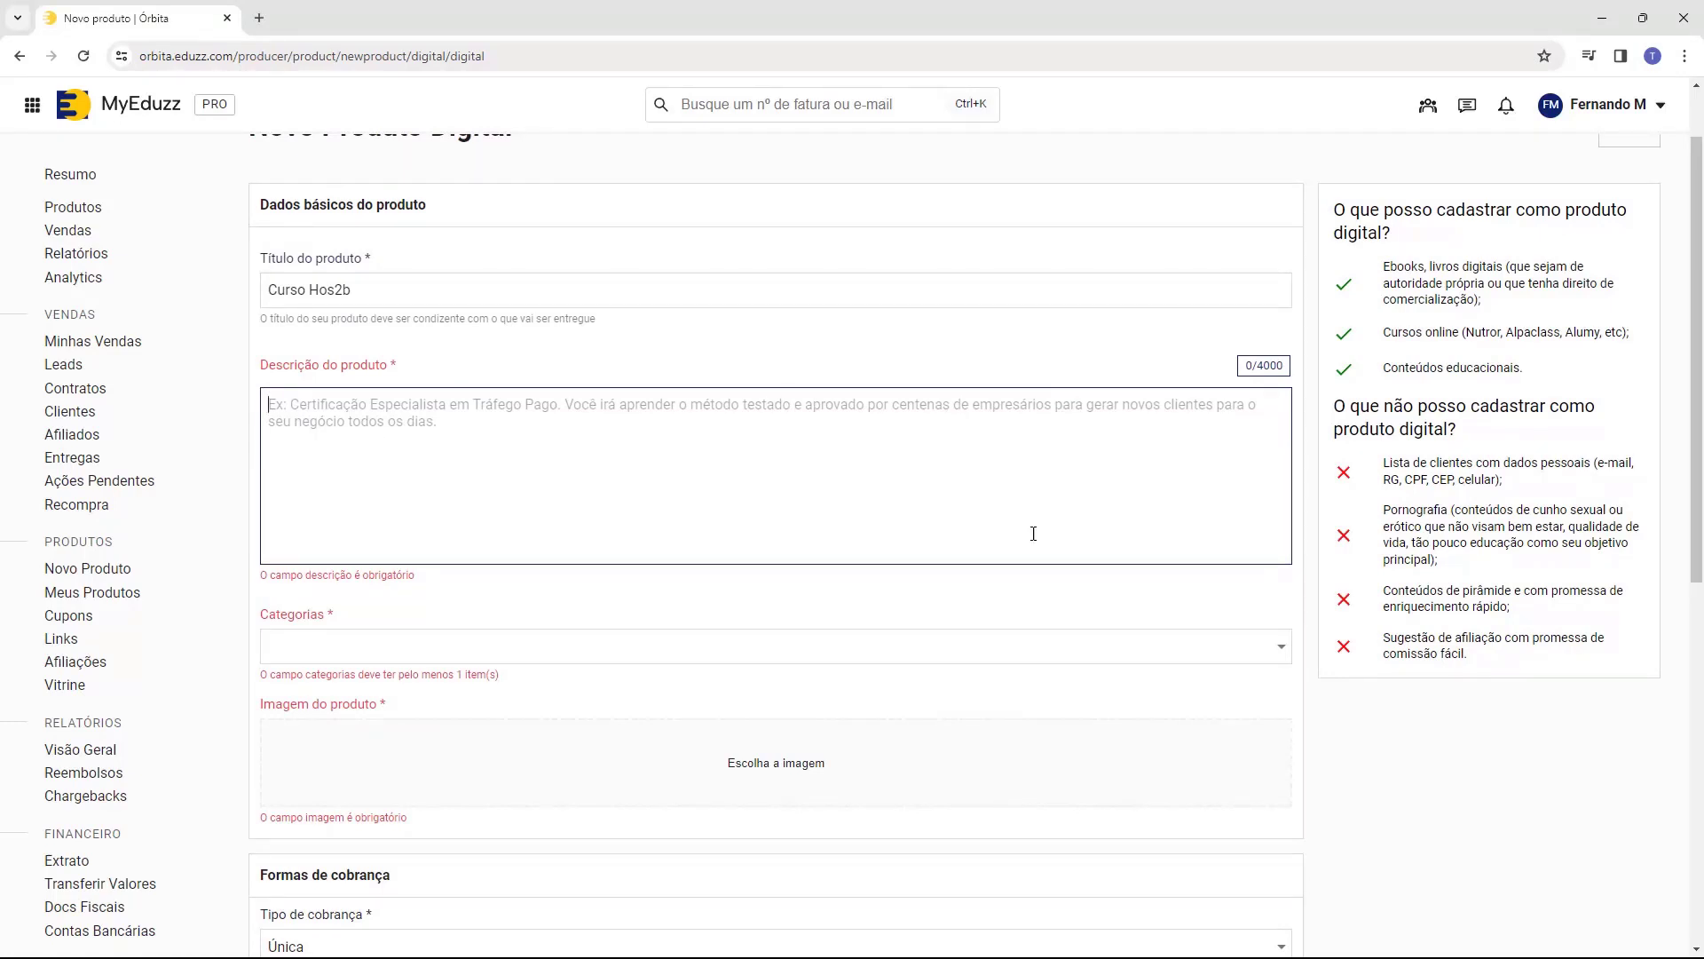
text(Domine a plataforma Eduzz com nosso curso especializado. Aprenda a maximizar recursos e otimizar seu trabalho de forma eficiente em 4 semanas)
click(428, 428)
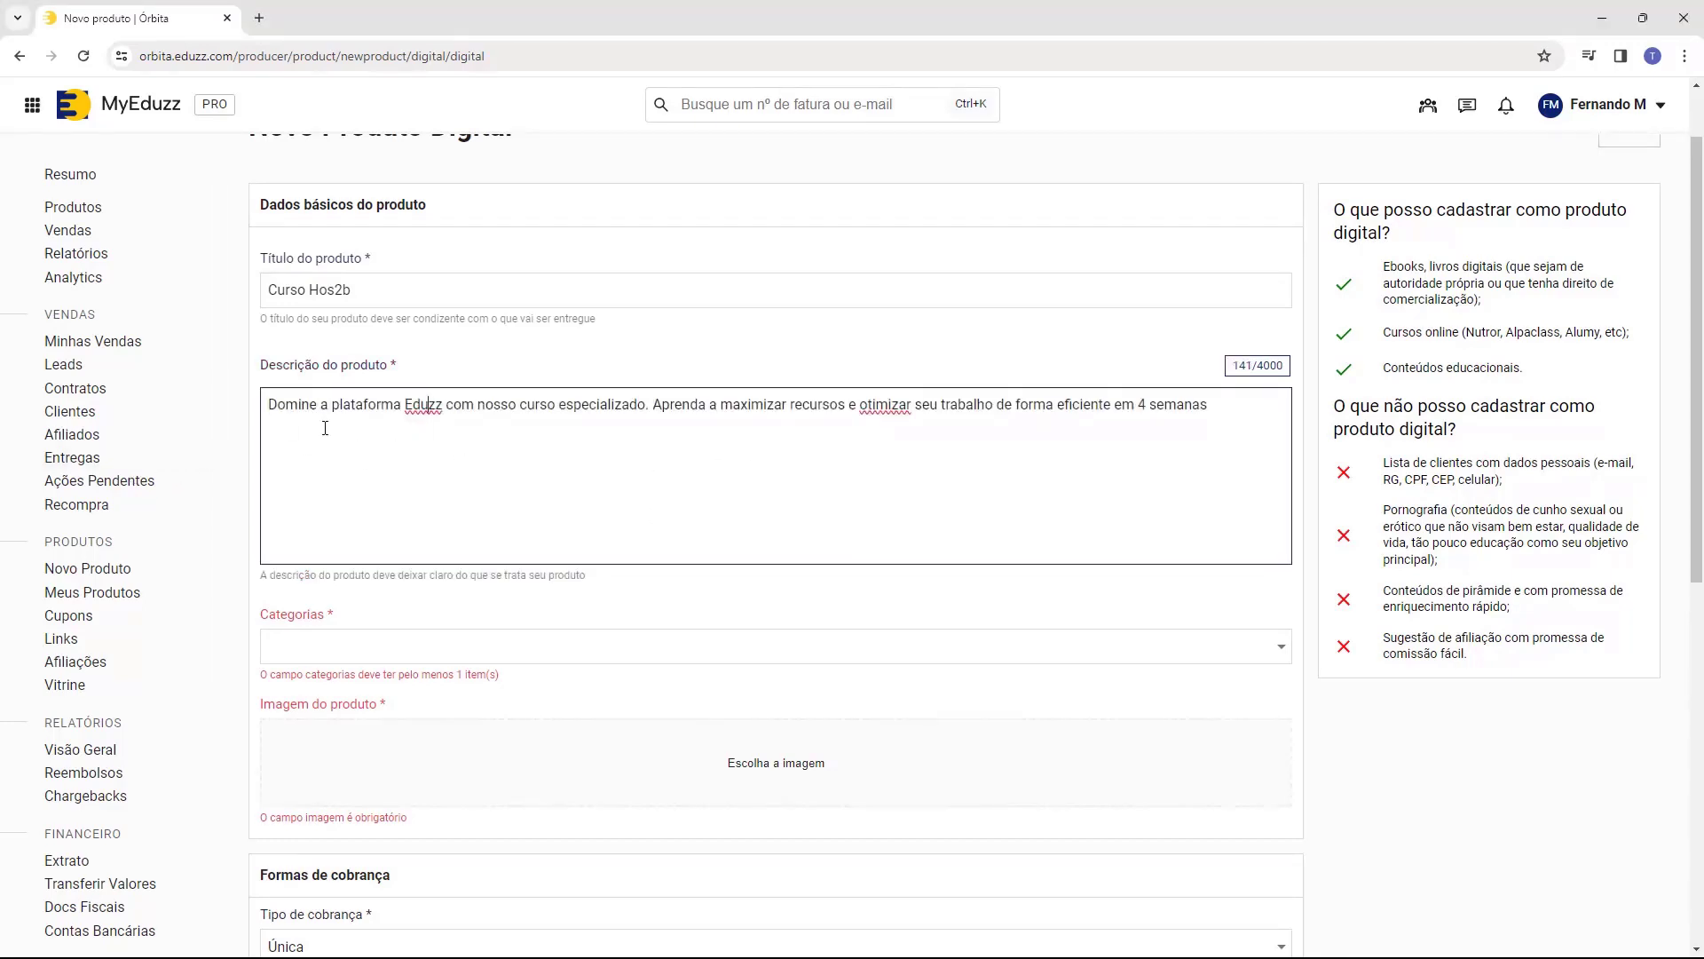
Assign the Empreendedorismo category to the new product.
scroll(432, 408, down, 2)
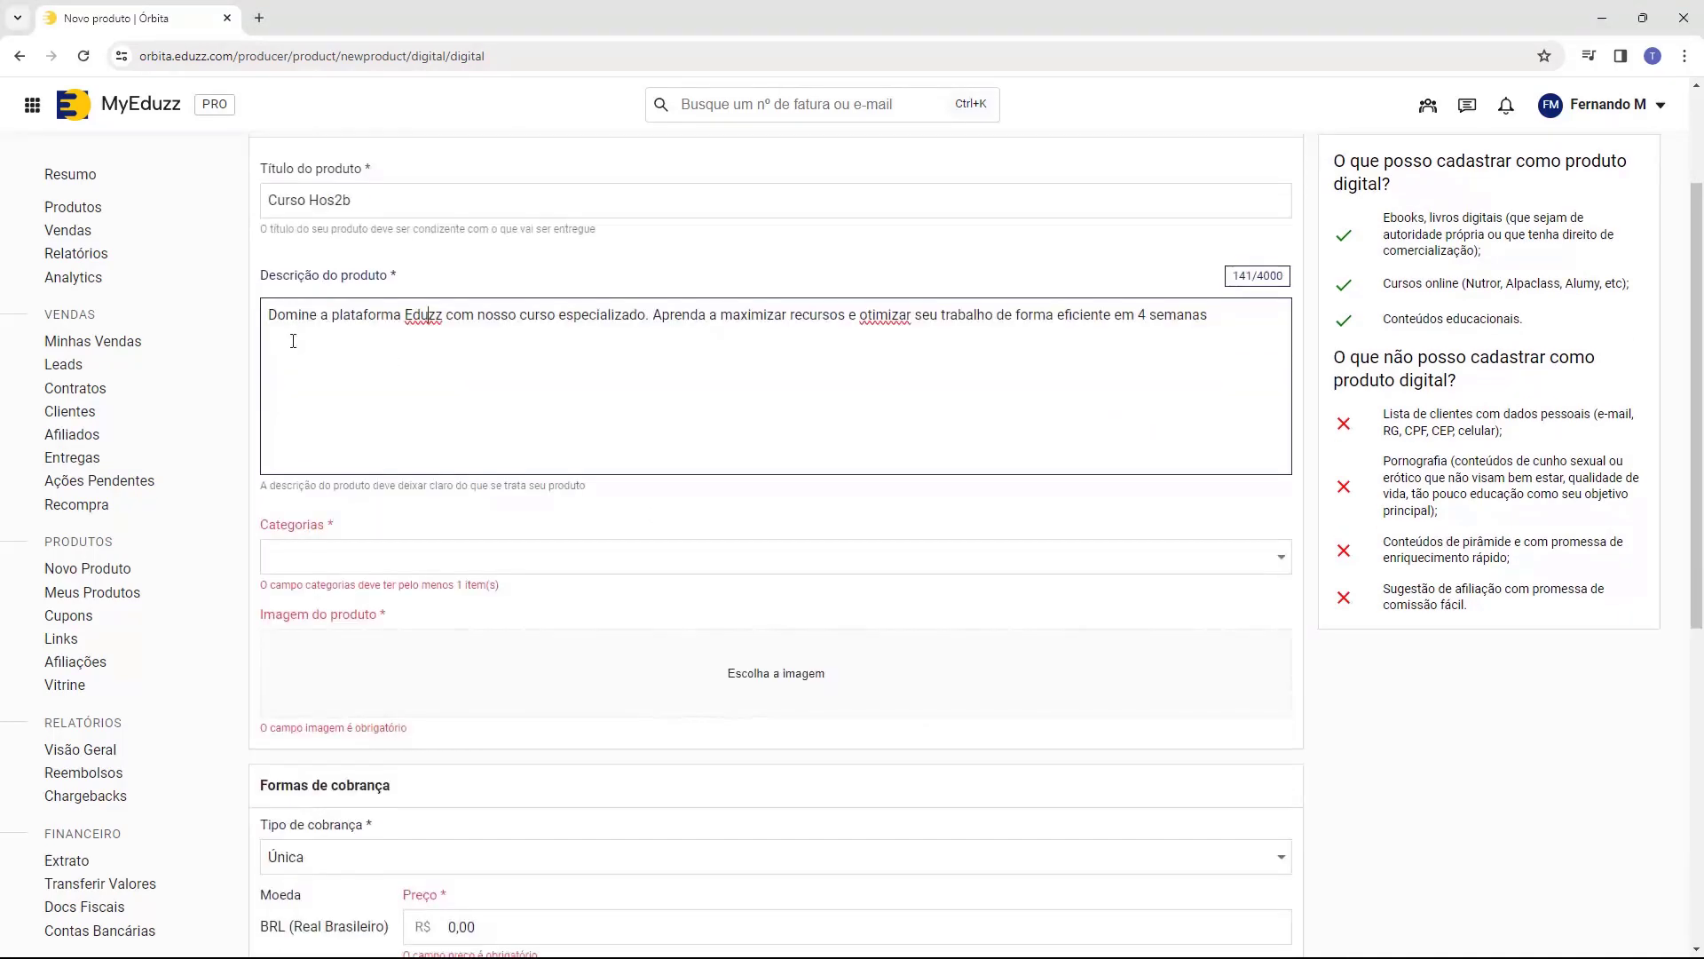
click(416, 466)
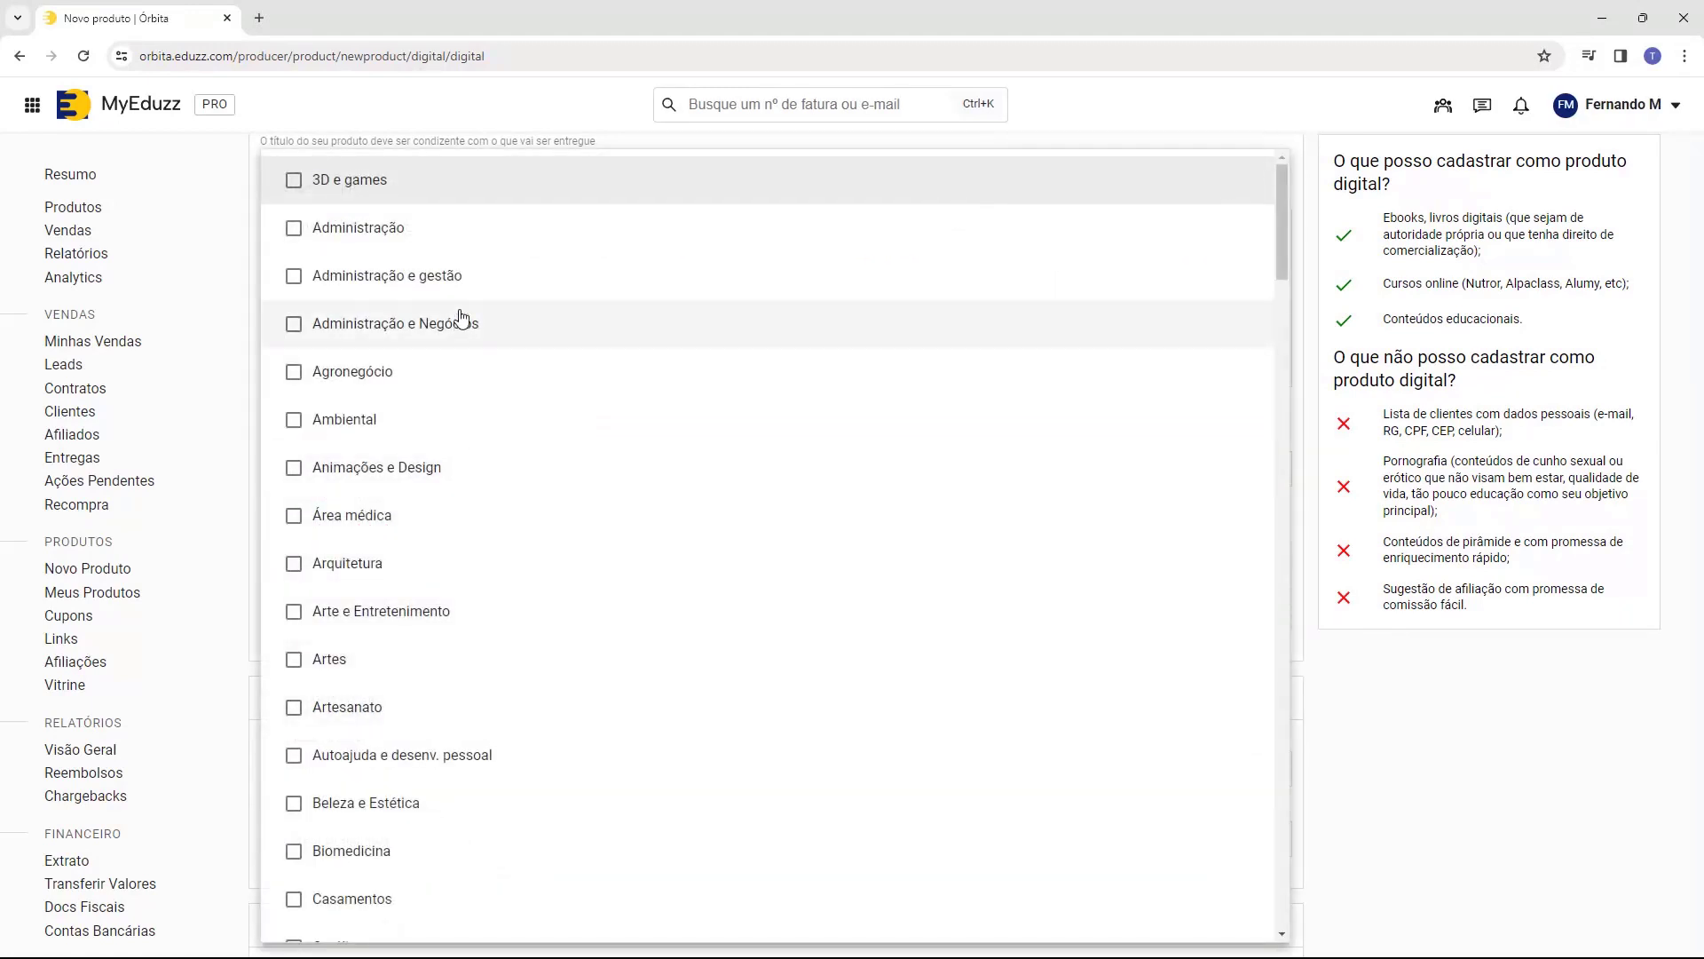
scroll(484, 377, down, 2)
scroll(485, 377, down, 8)
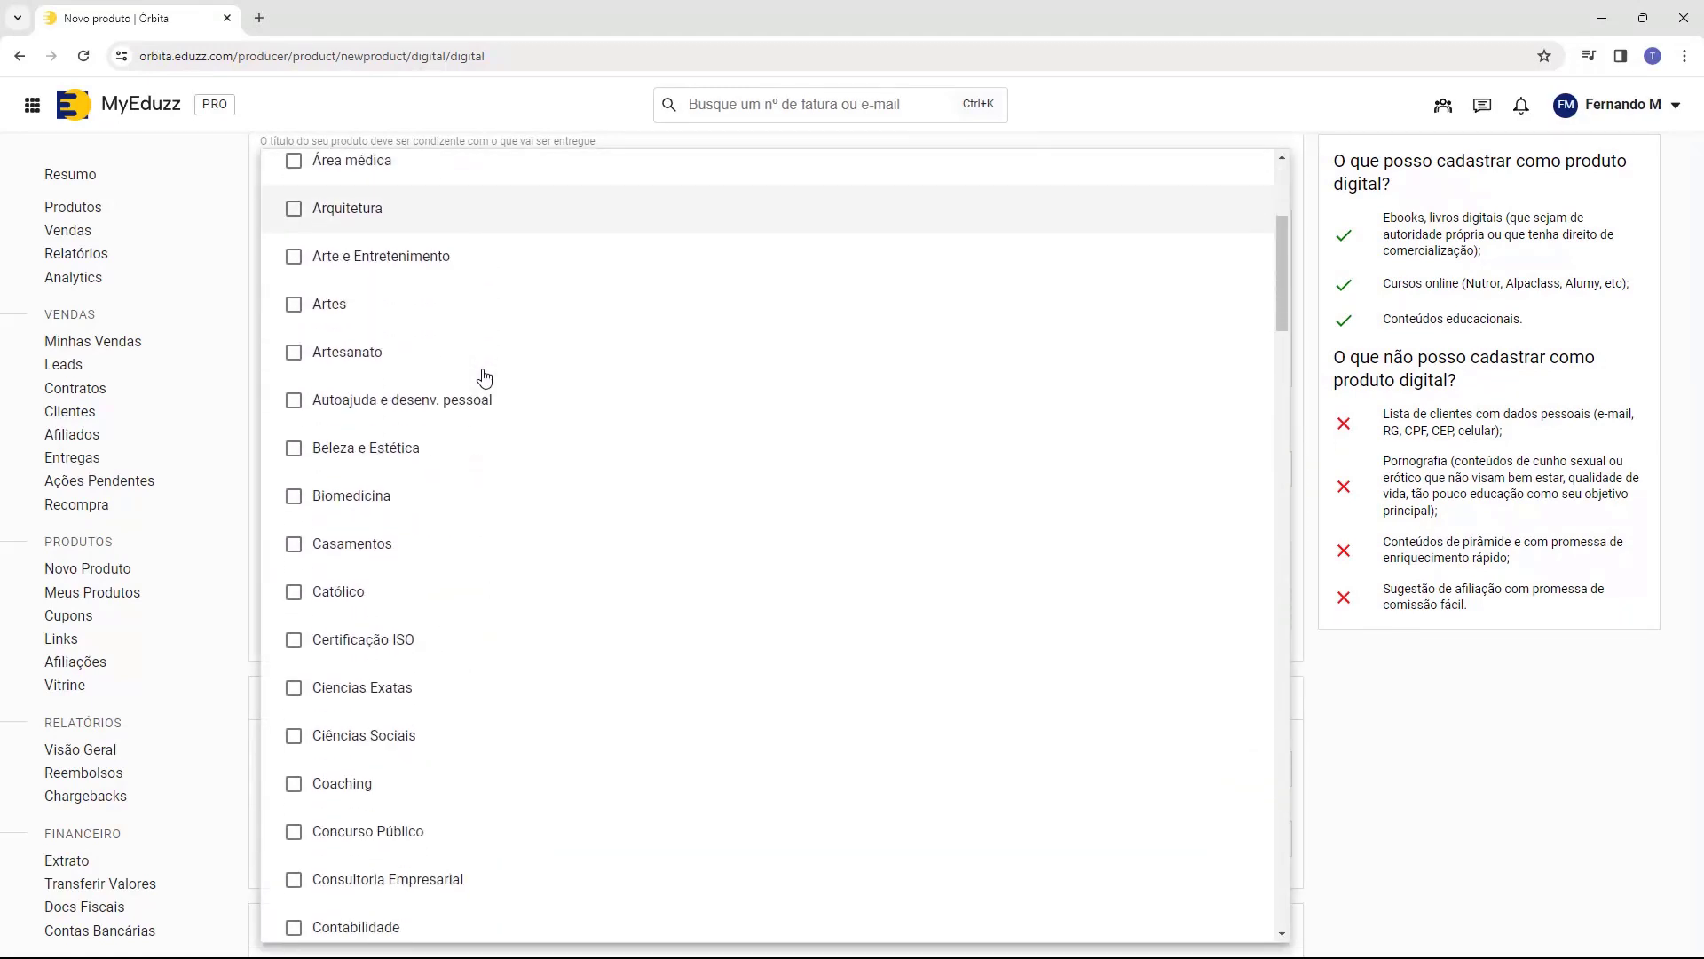
scroll(485, 378, down, 2)
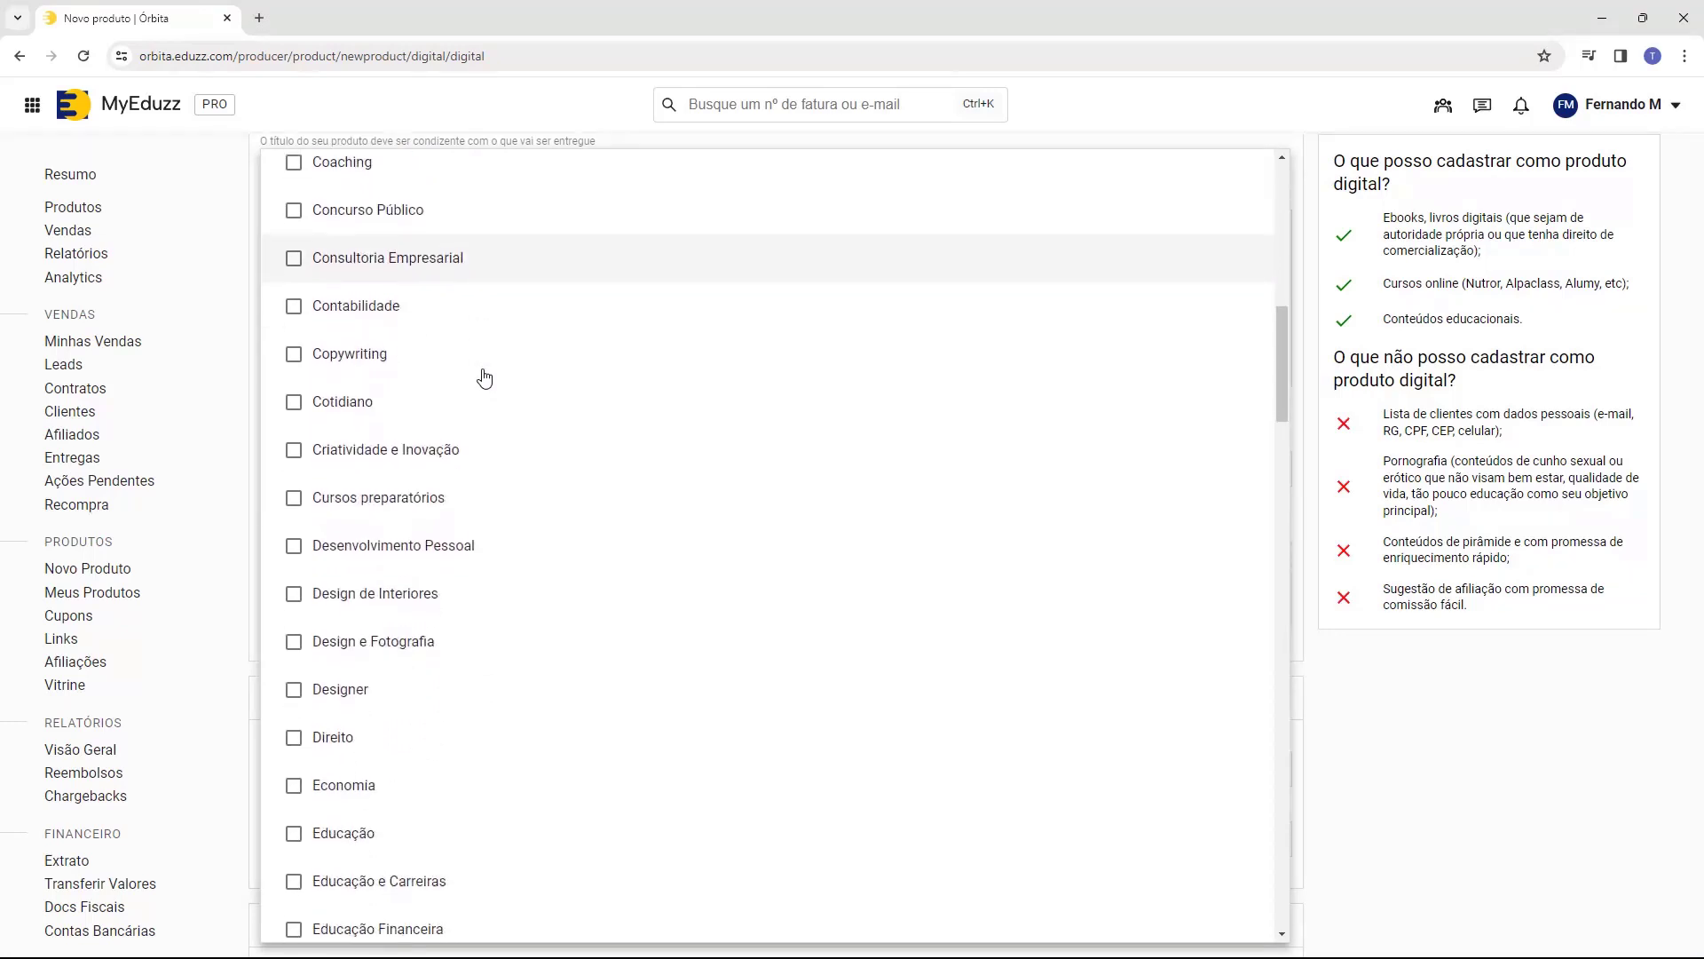
scroll(484, 377, down, 5)
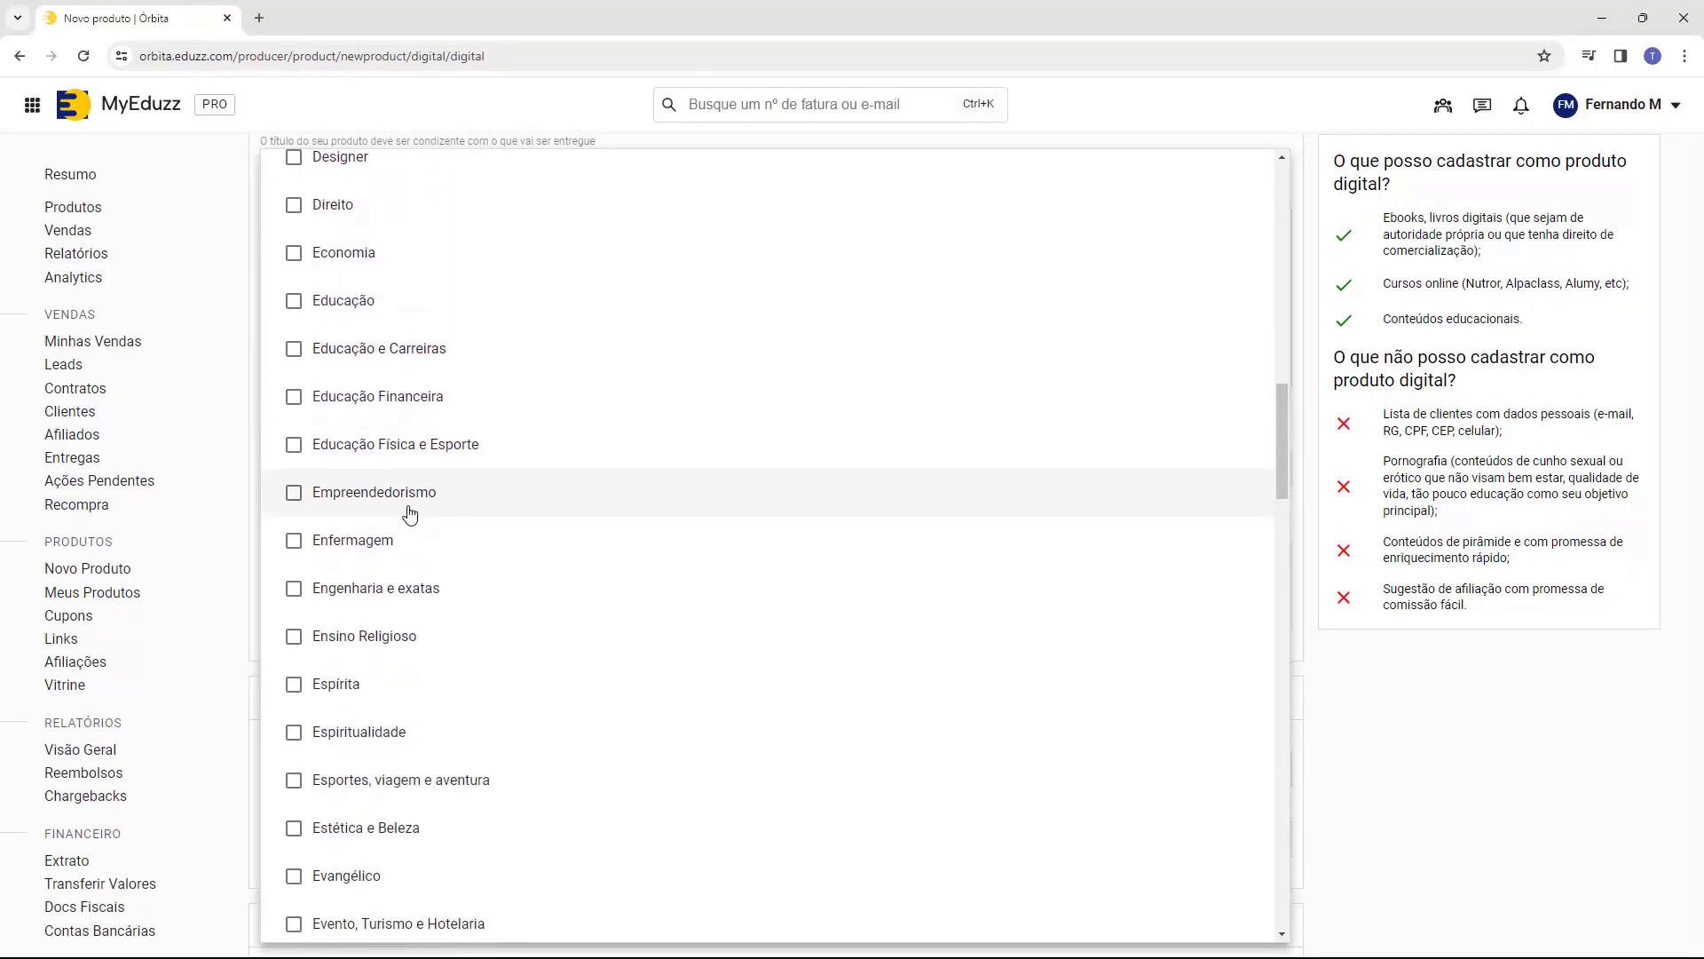
click(371, 500)
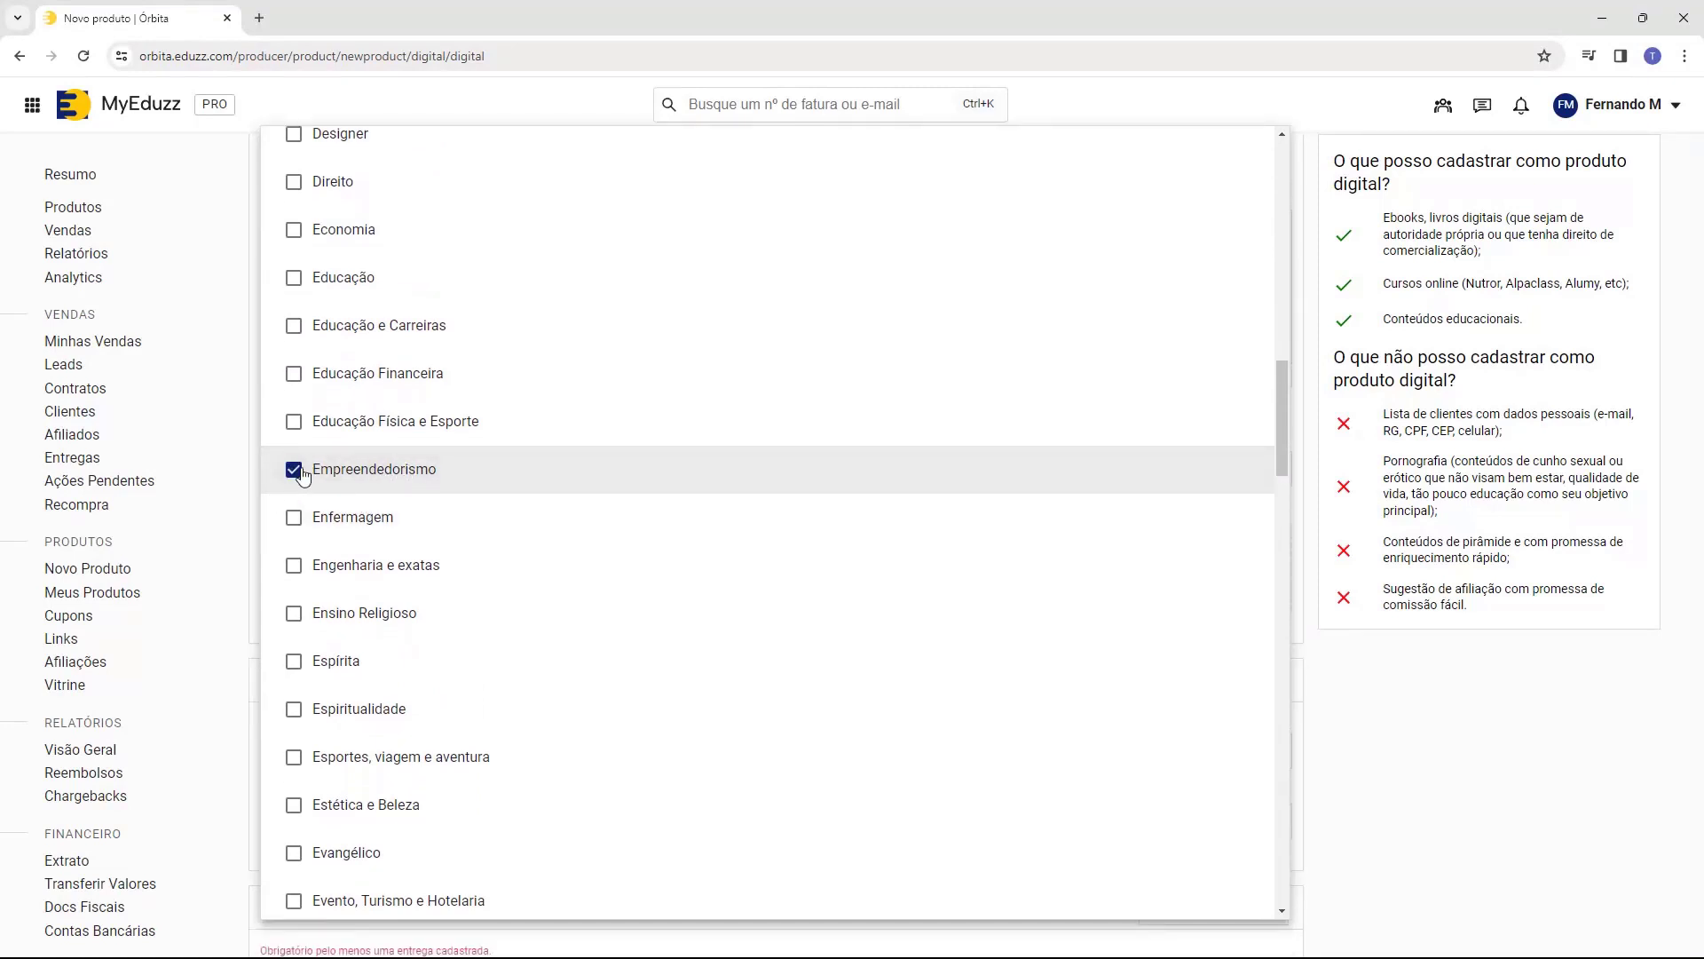
scroll(408, 484, down, 20)
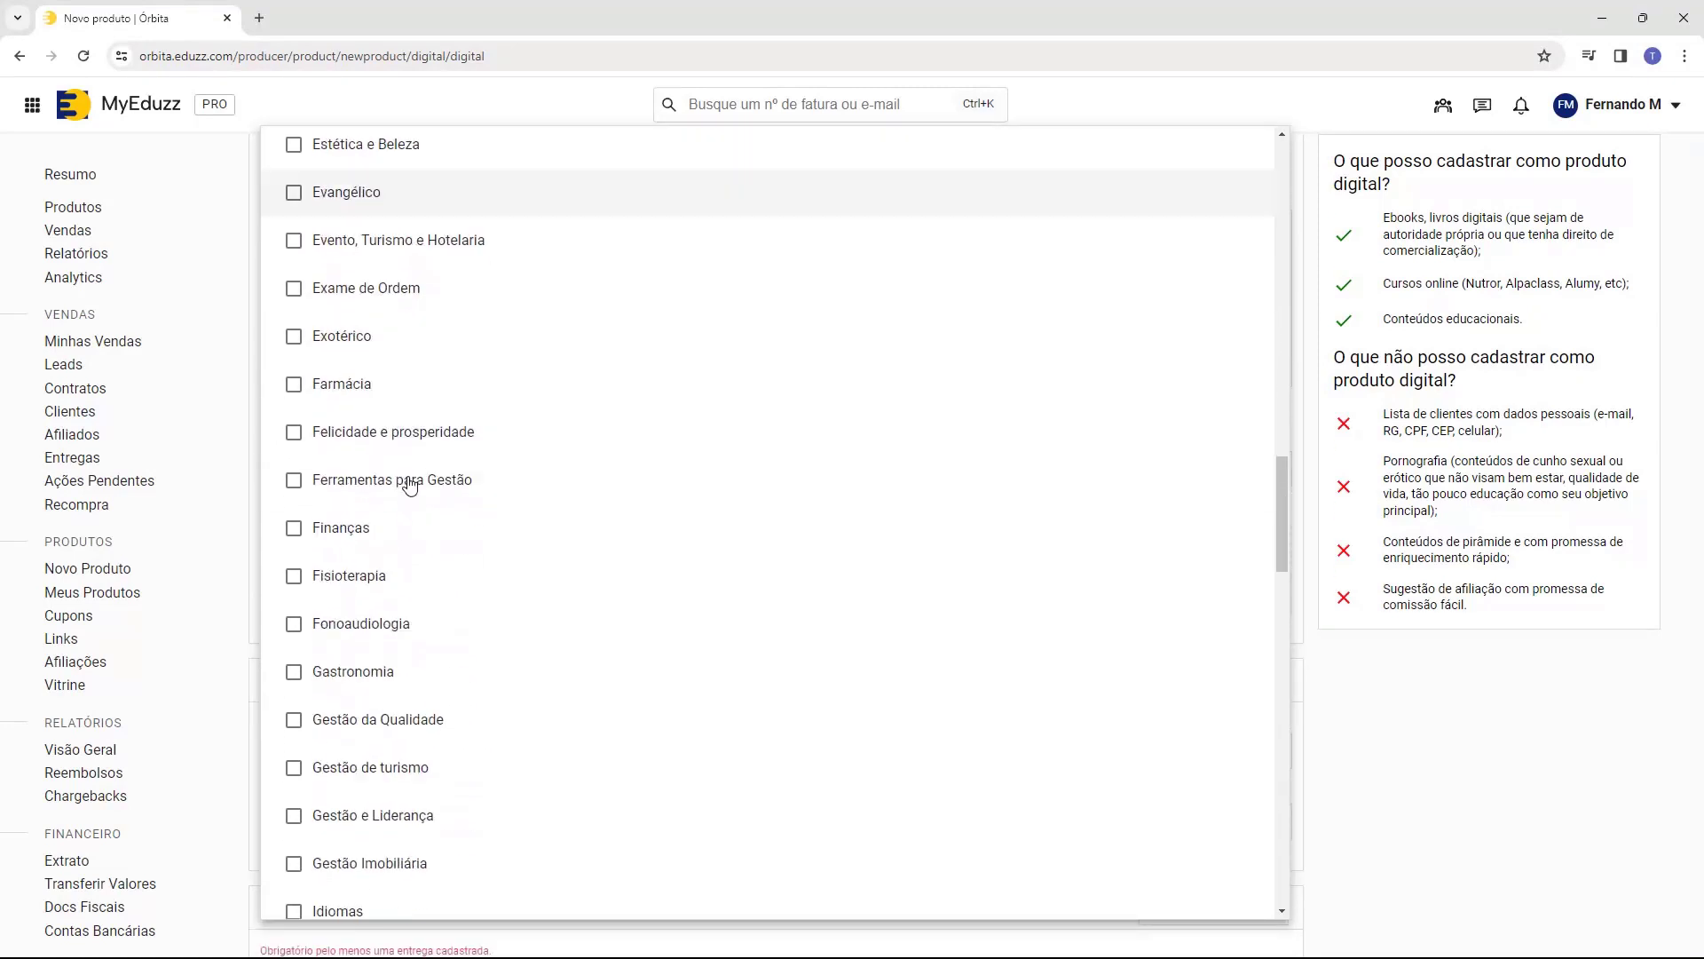
scroll(443, 519, down, 5)
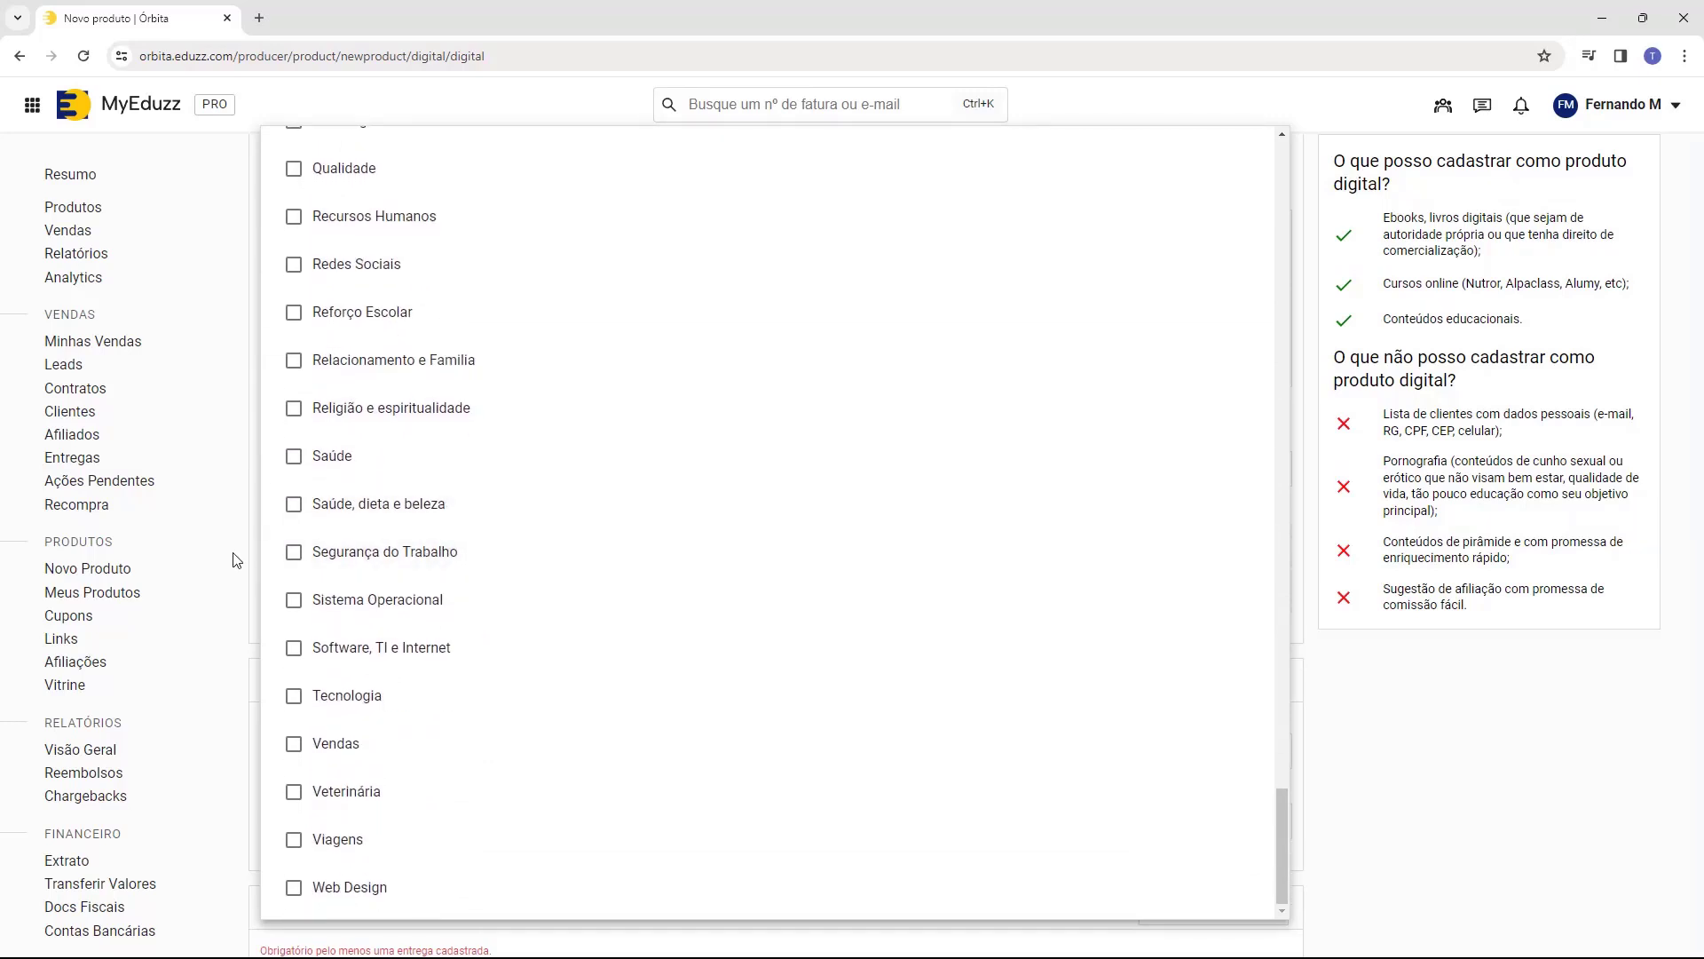
click(246, 558)
Upload the blue square host2b logo as the product image, keeping the full image in the crop.
drag(263, 511, 417, 517)
click(418, 517)
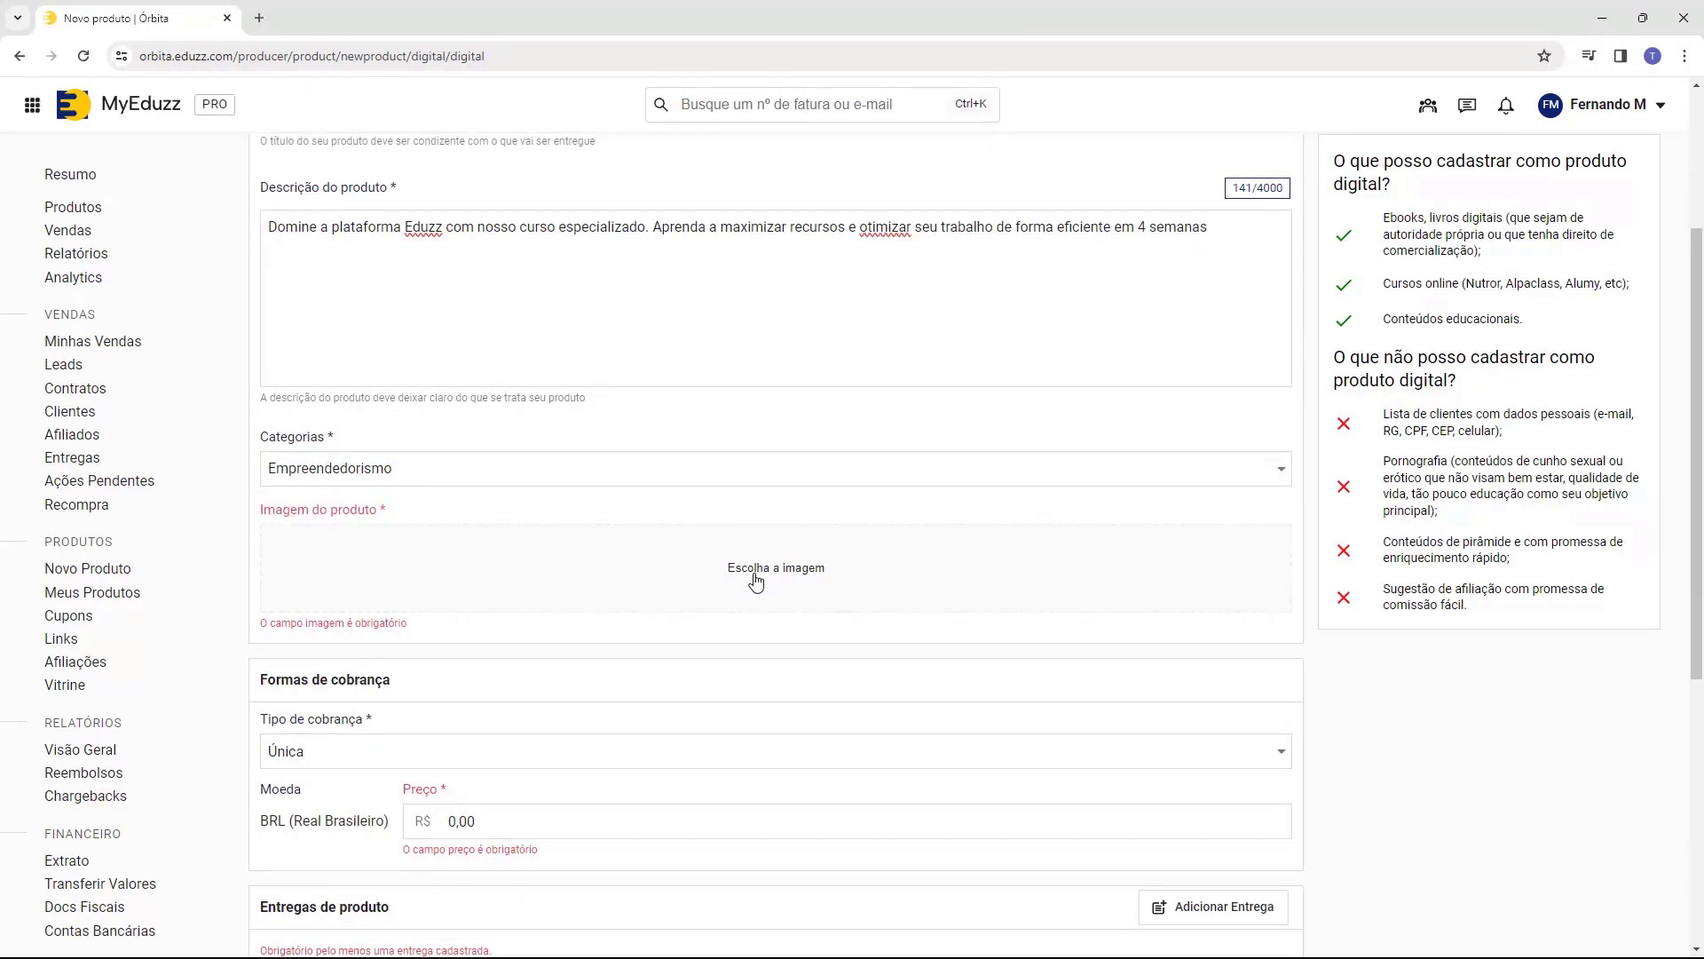
click(793, 580)
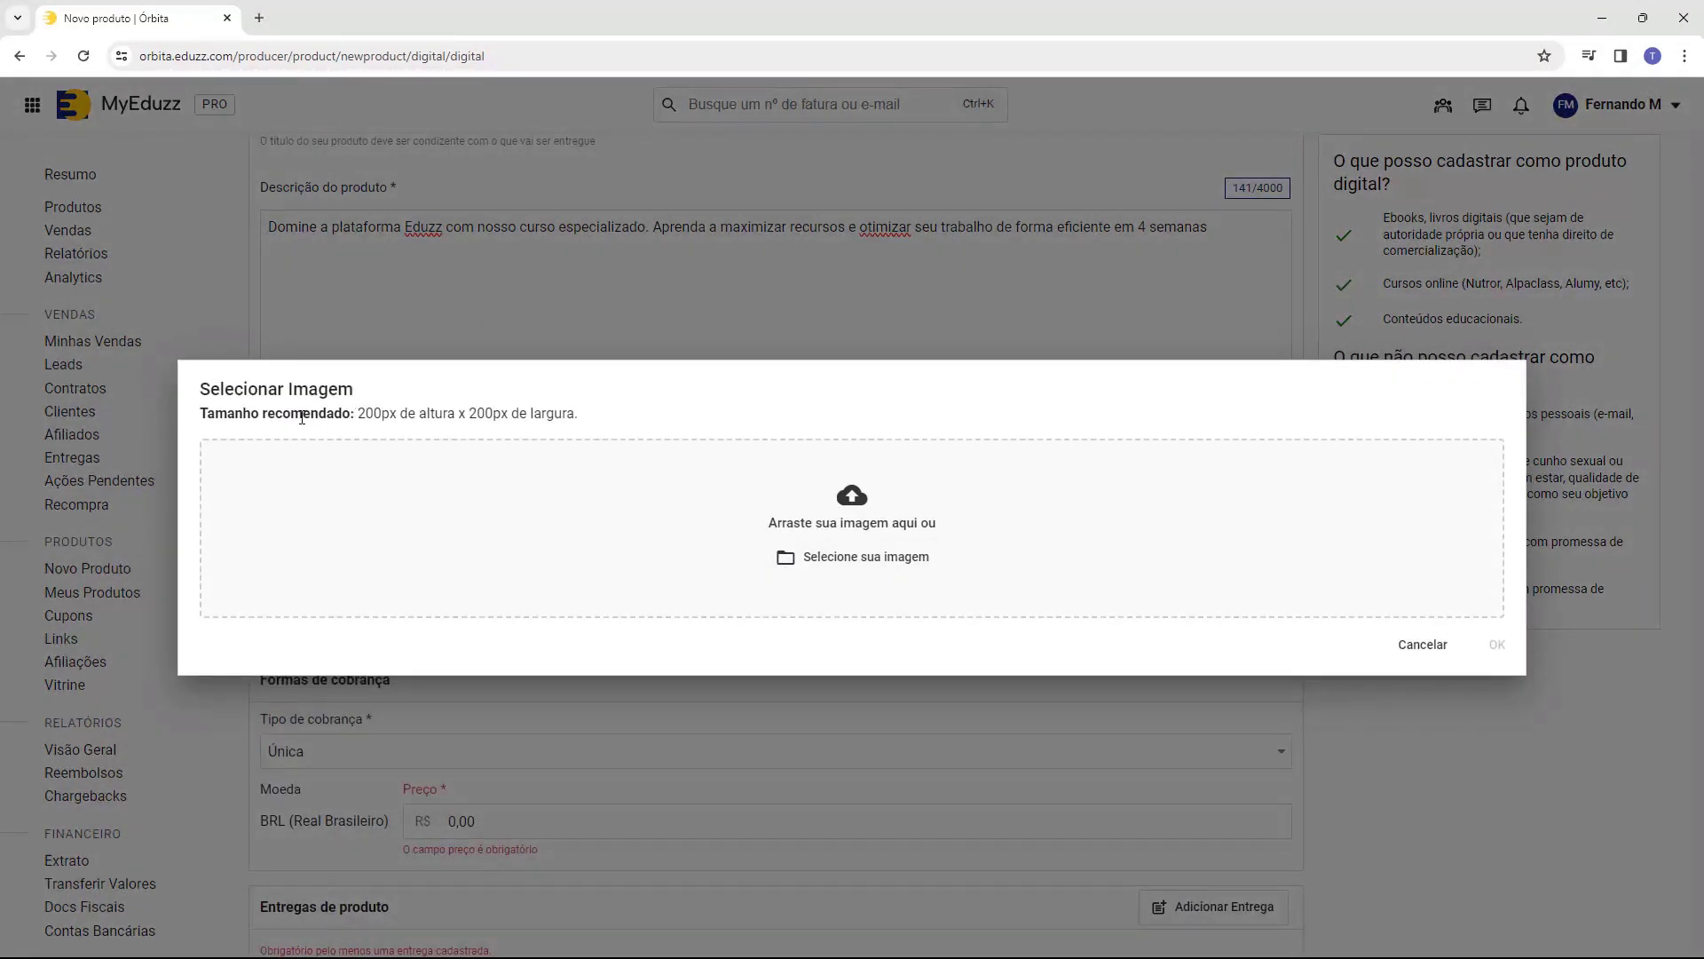
drag(308, 415, 568, 416)
click(592, 415)
click(807, 576)
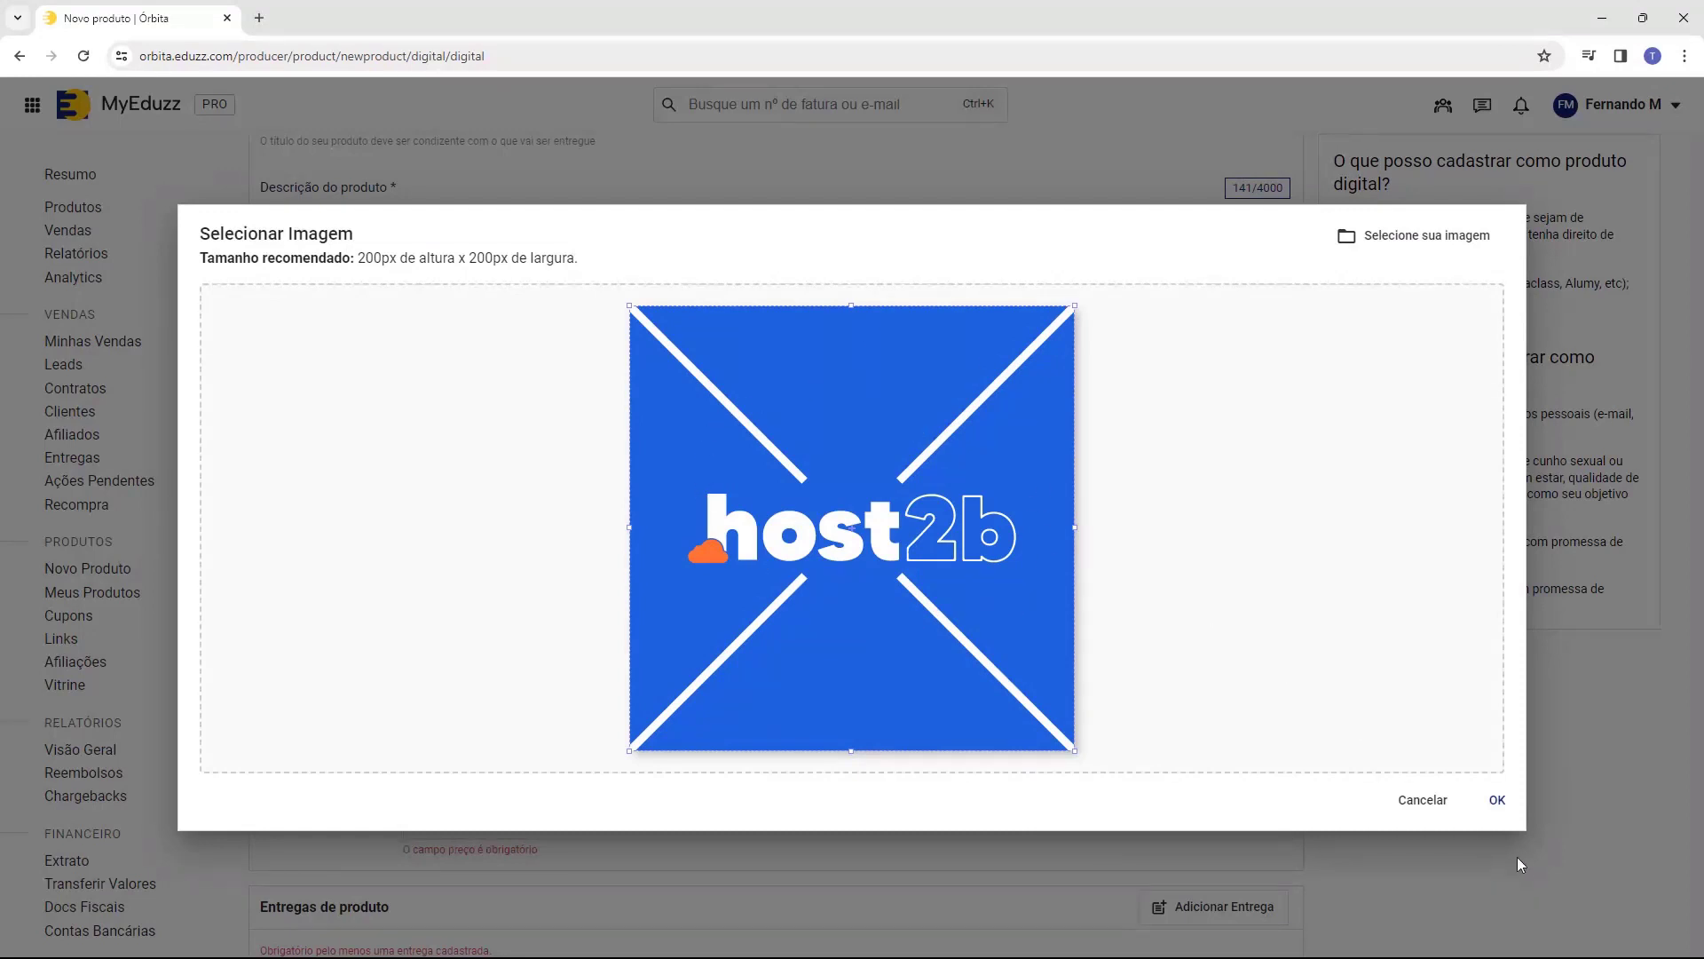
click(1498, 801)
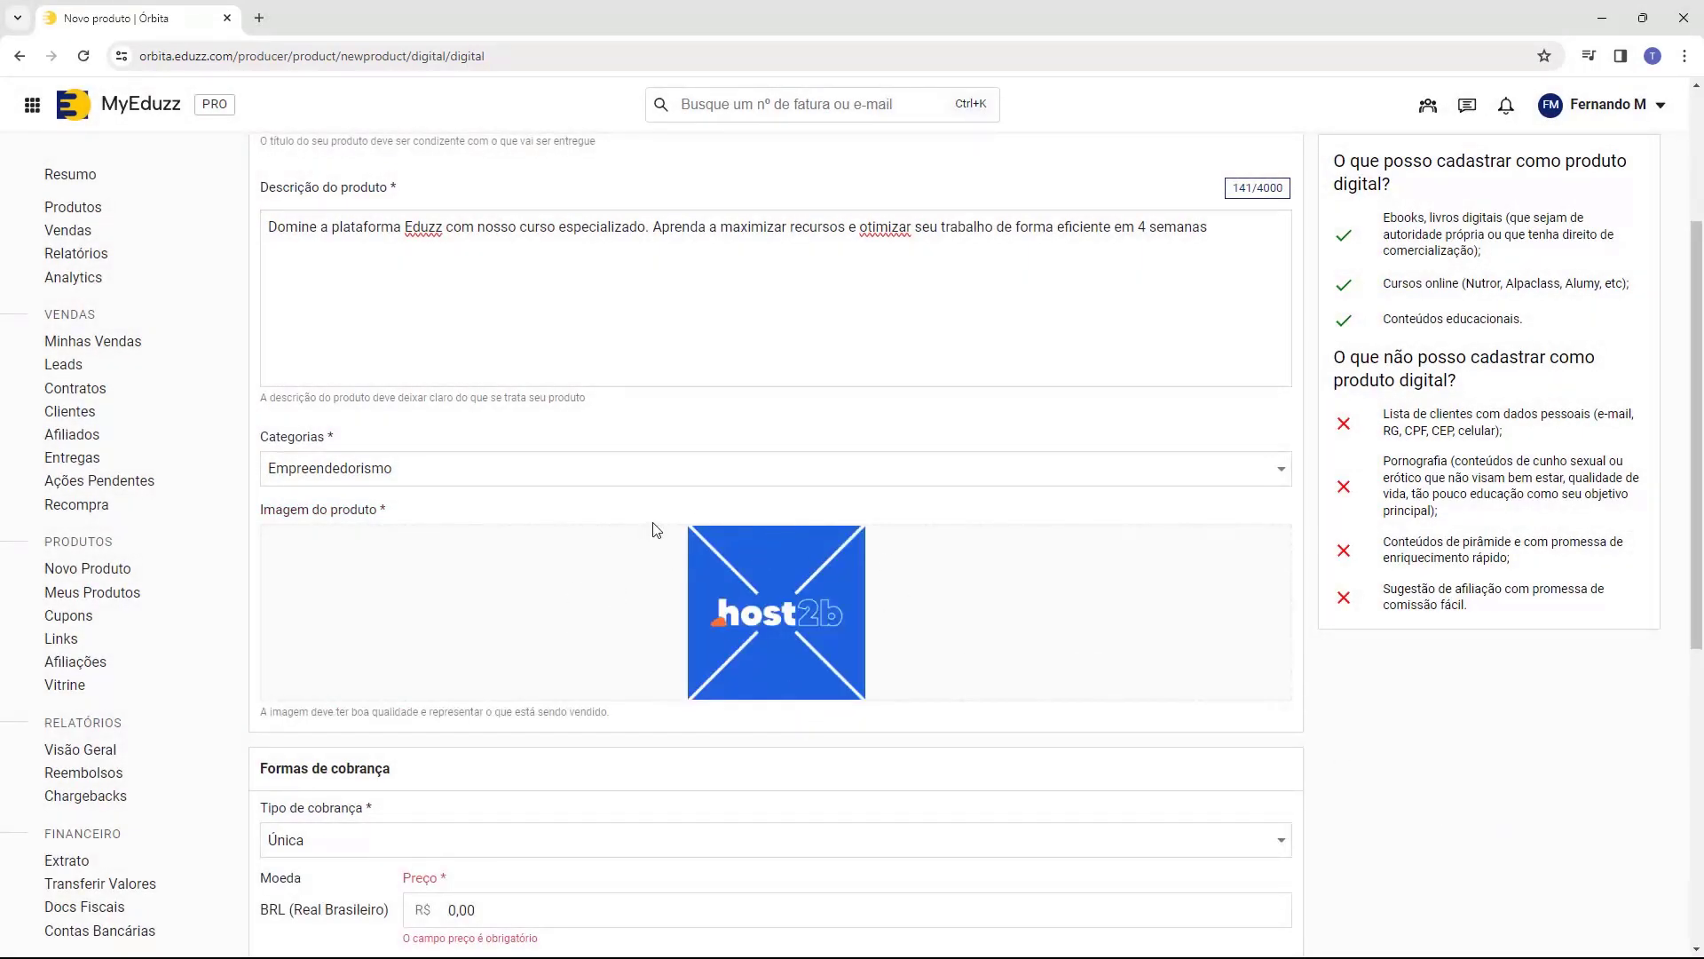
Try the Valor Aberto and Gratuito billing types for the product and return the billing type to Única.
scroll(632, 497, down, 4)
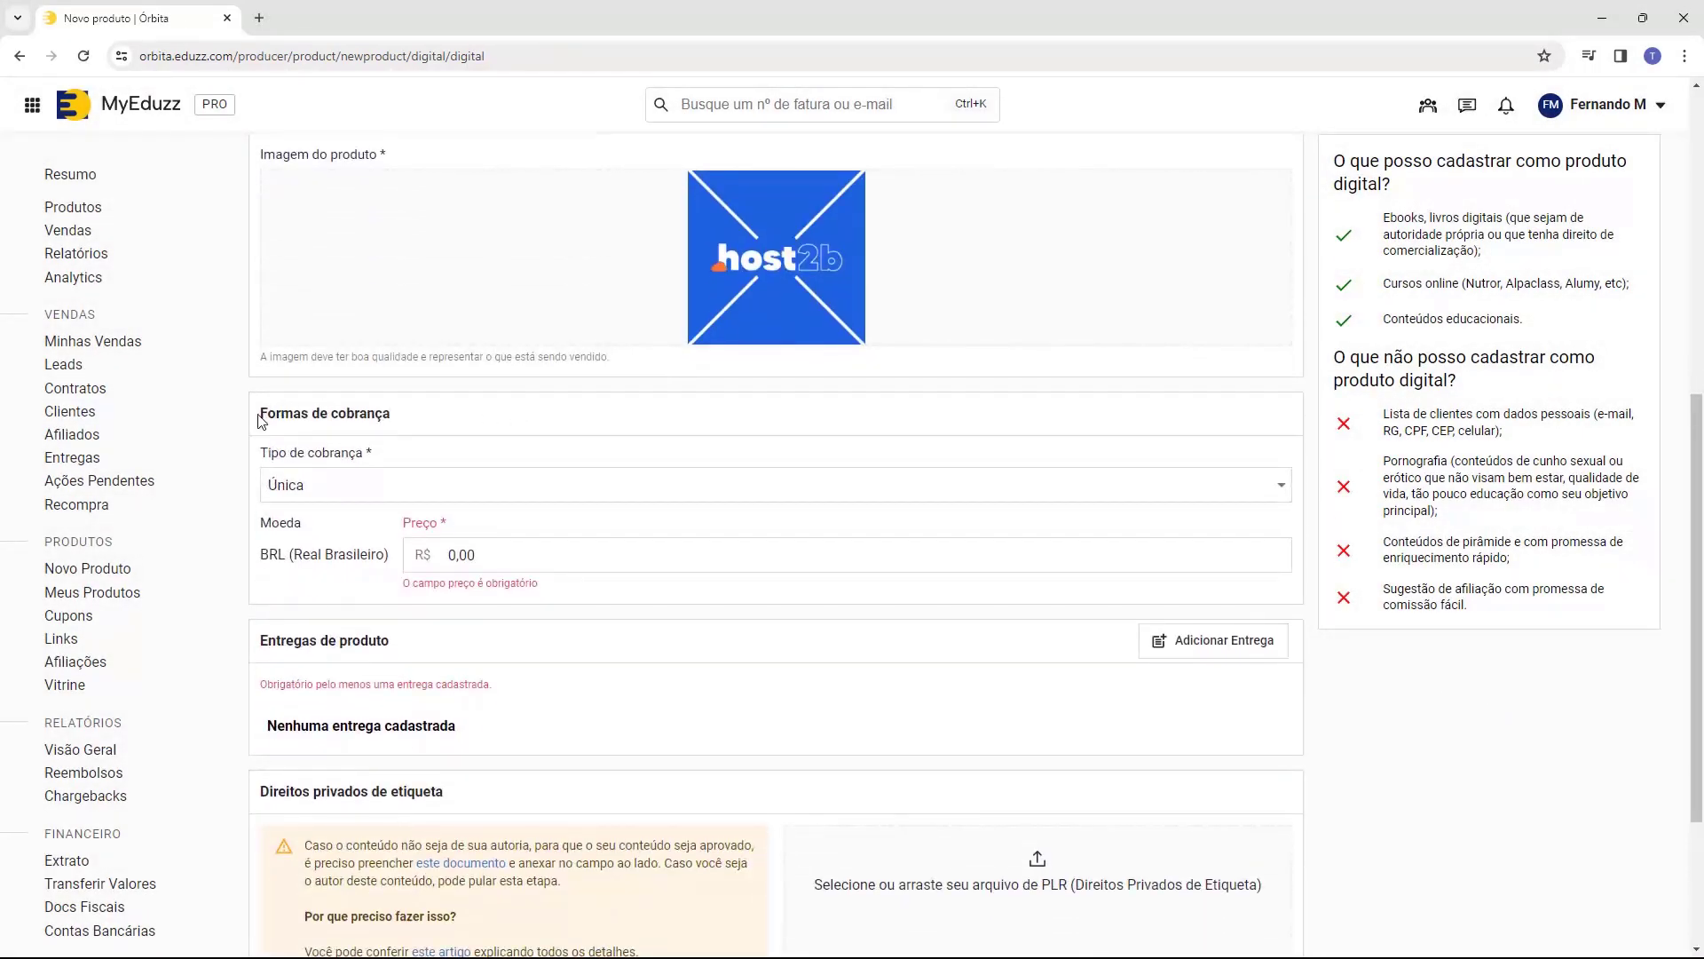
drag(262, 421, 408, 426)
click(411, 426)
click(332, 495)
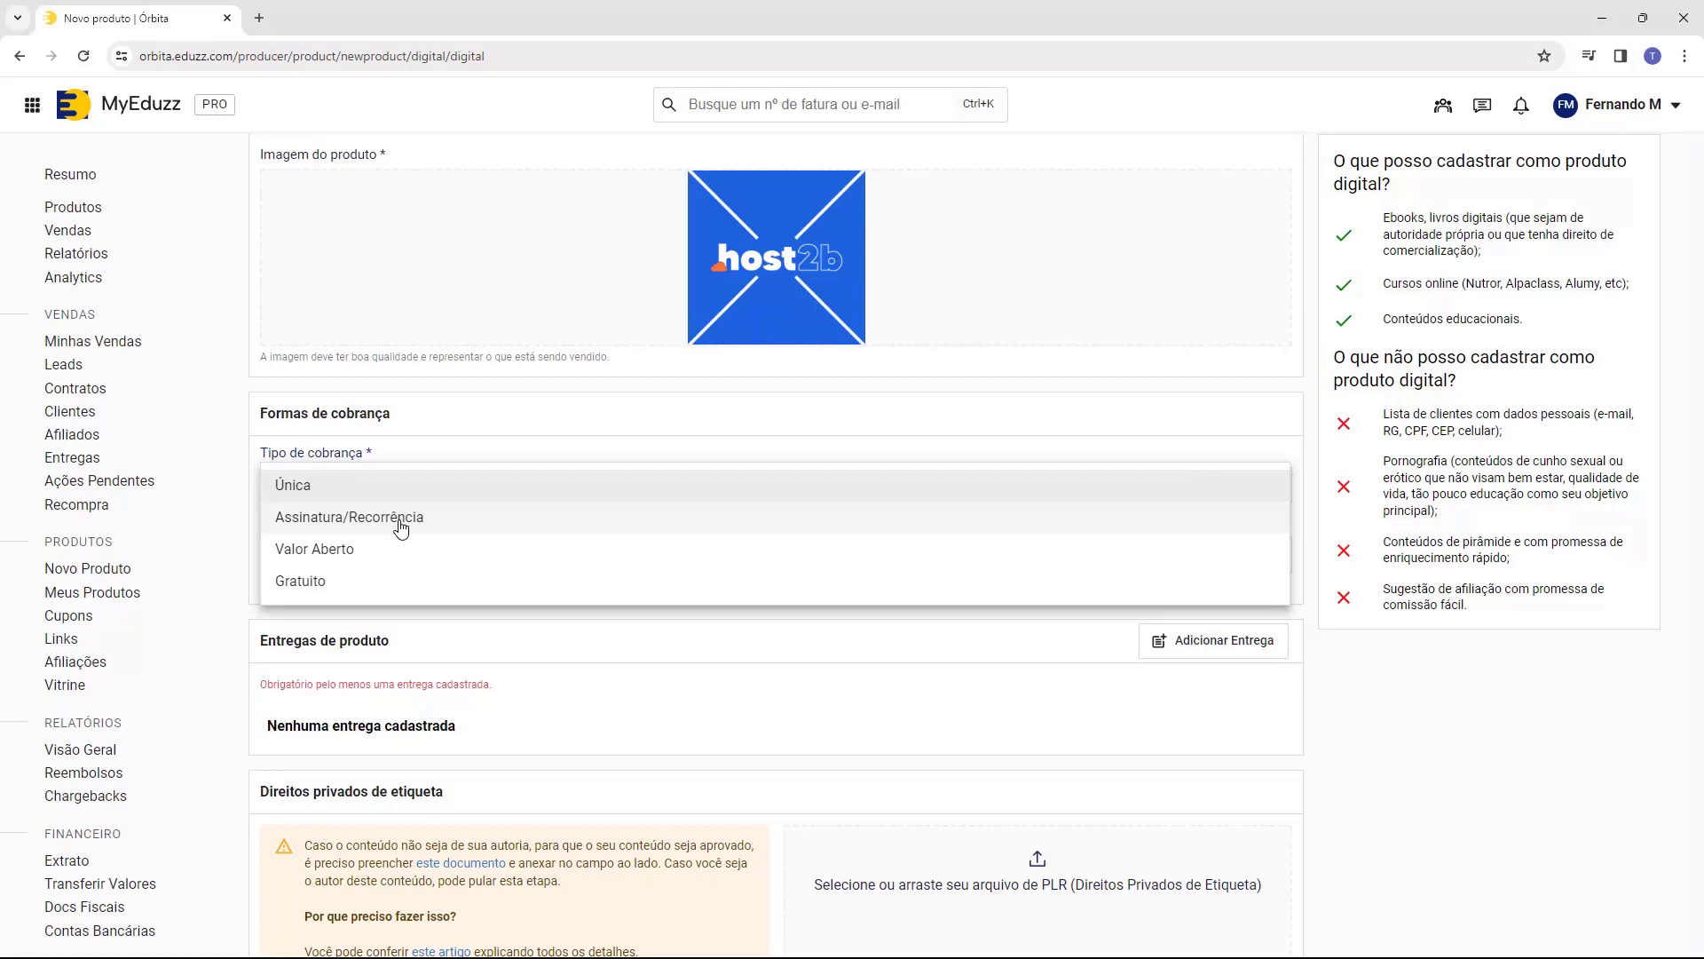
click(350, 549)
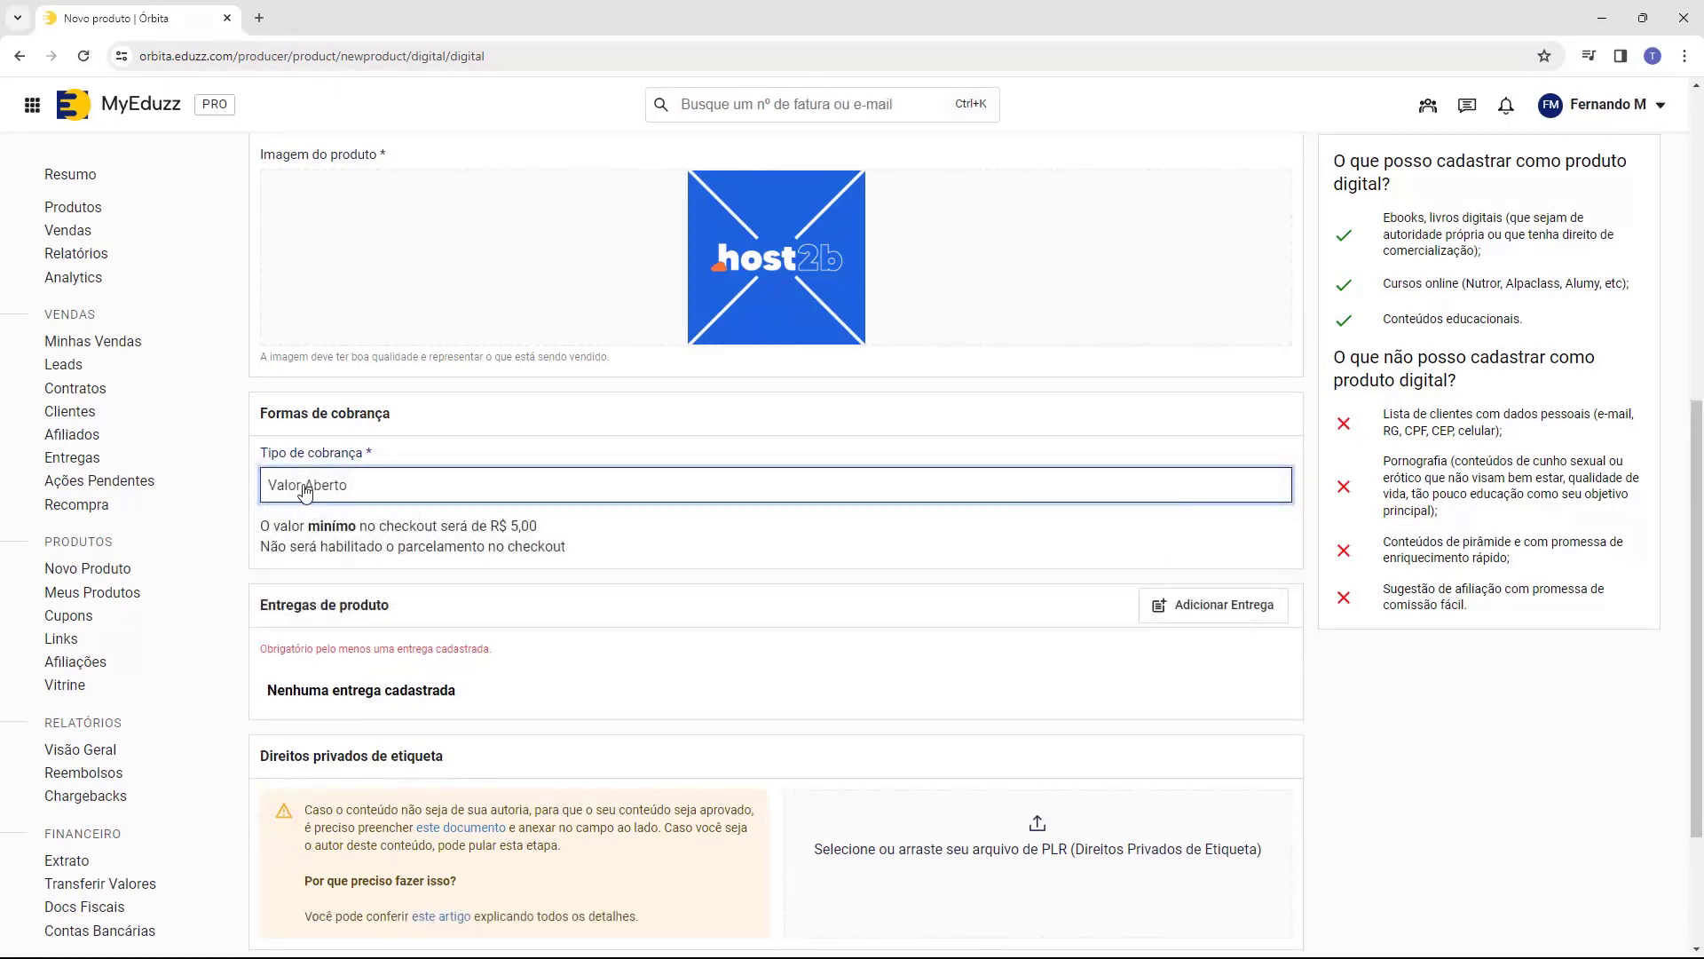
click(366, 495)
click(368, 506)
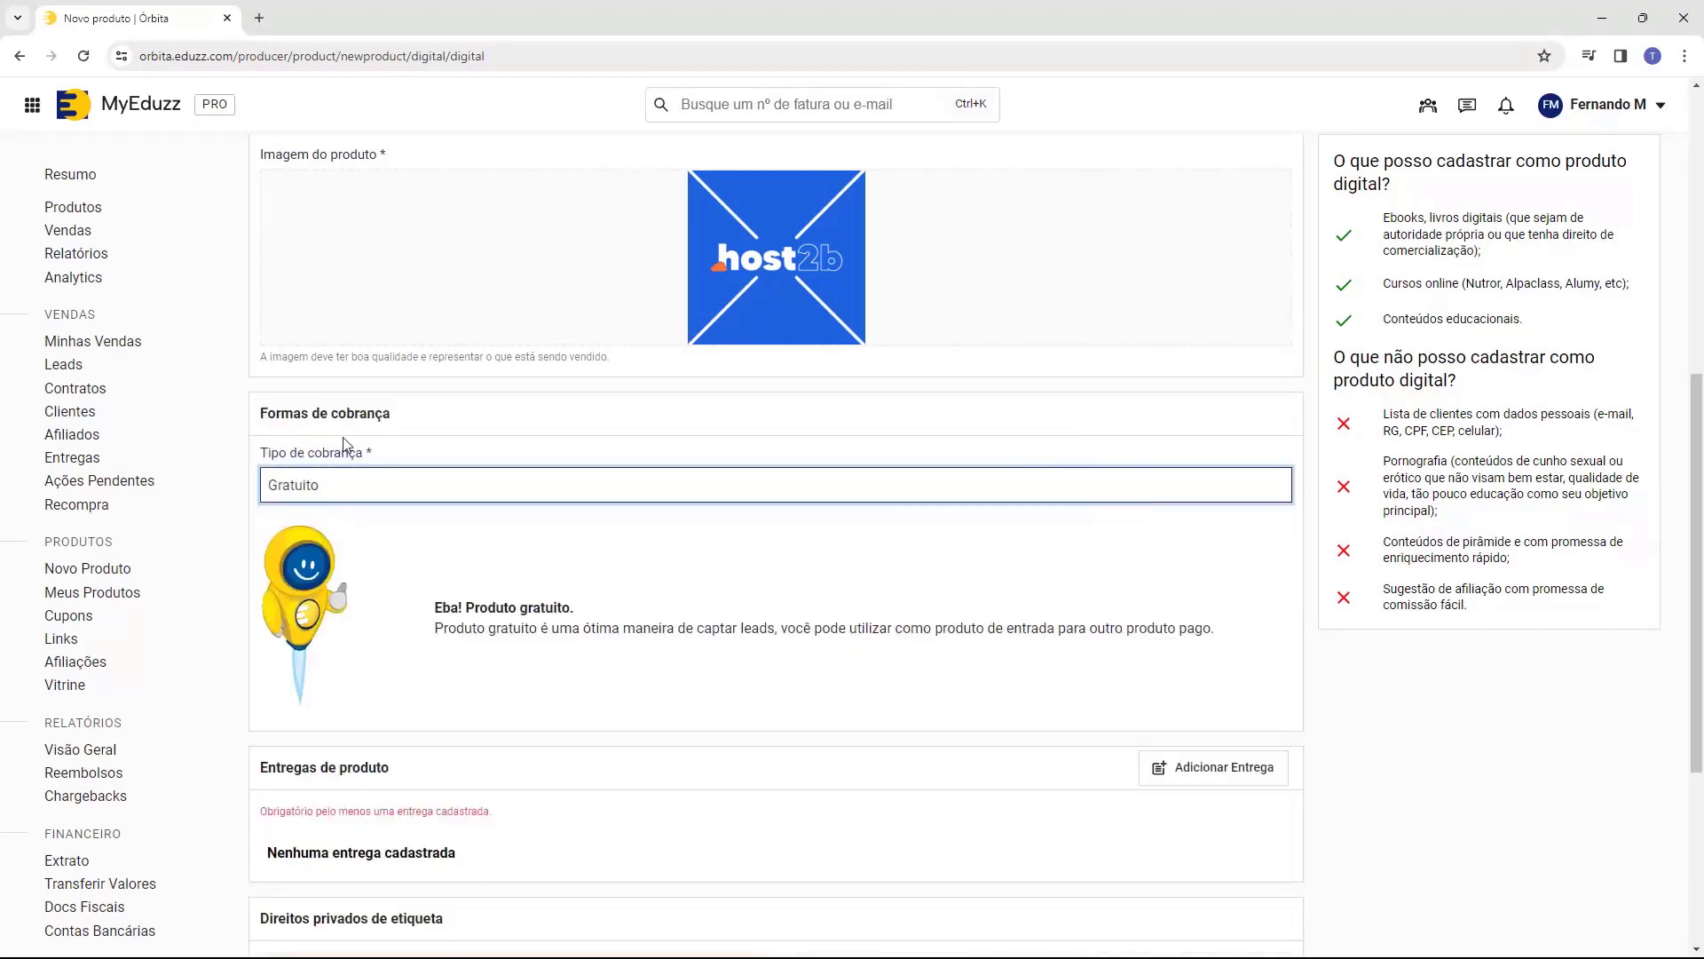
click(368, 502)
click(383, 397)
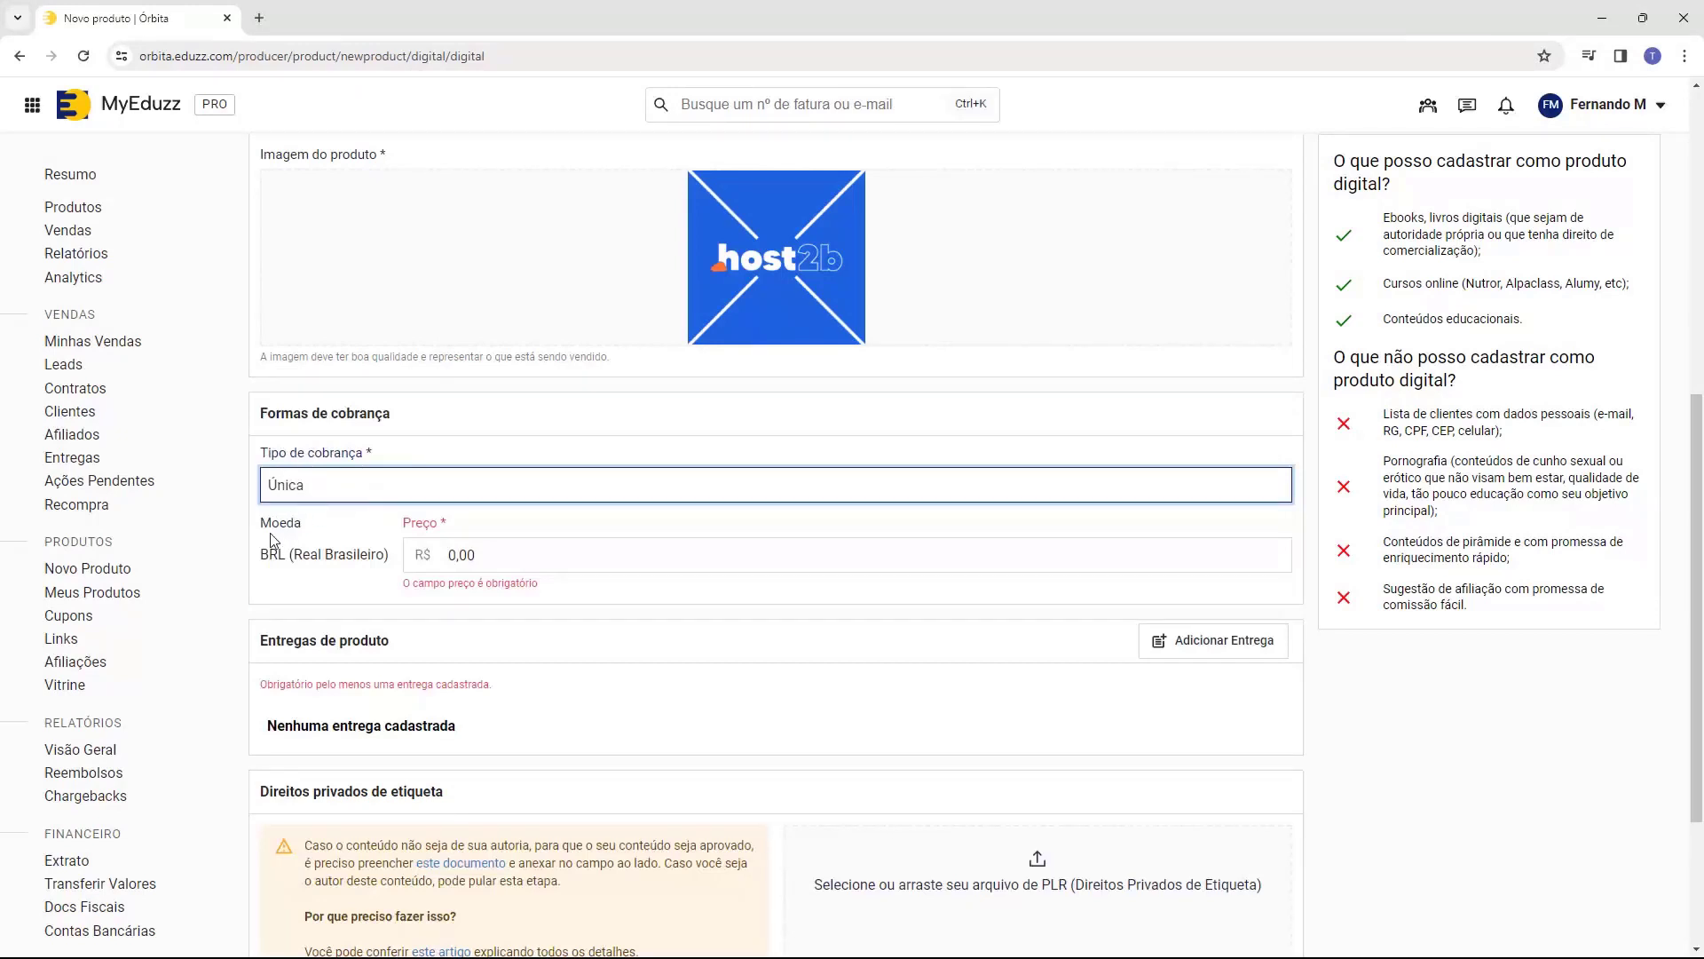
Set the product's one-time price to R$ 200,00.
drag(260, 533, 315, 556)
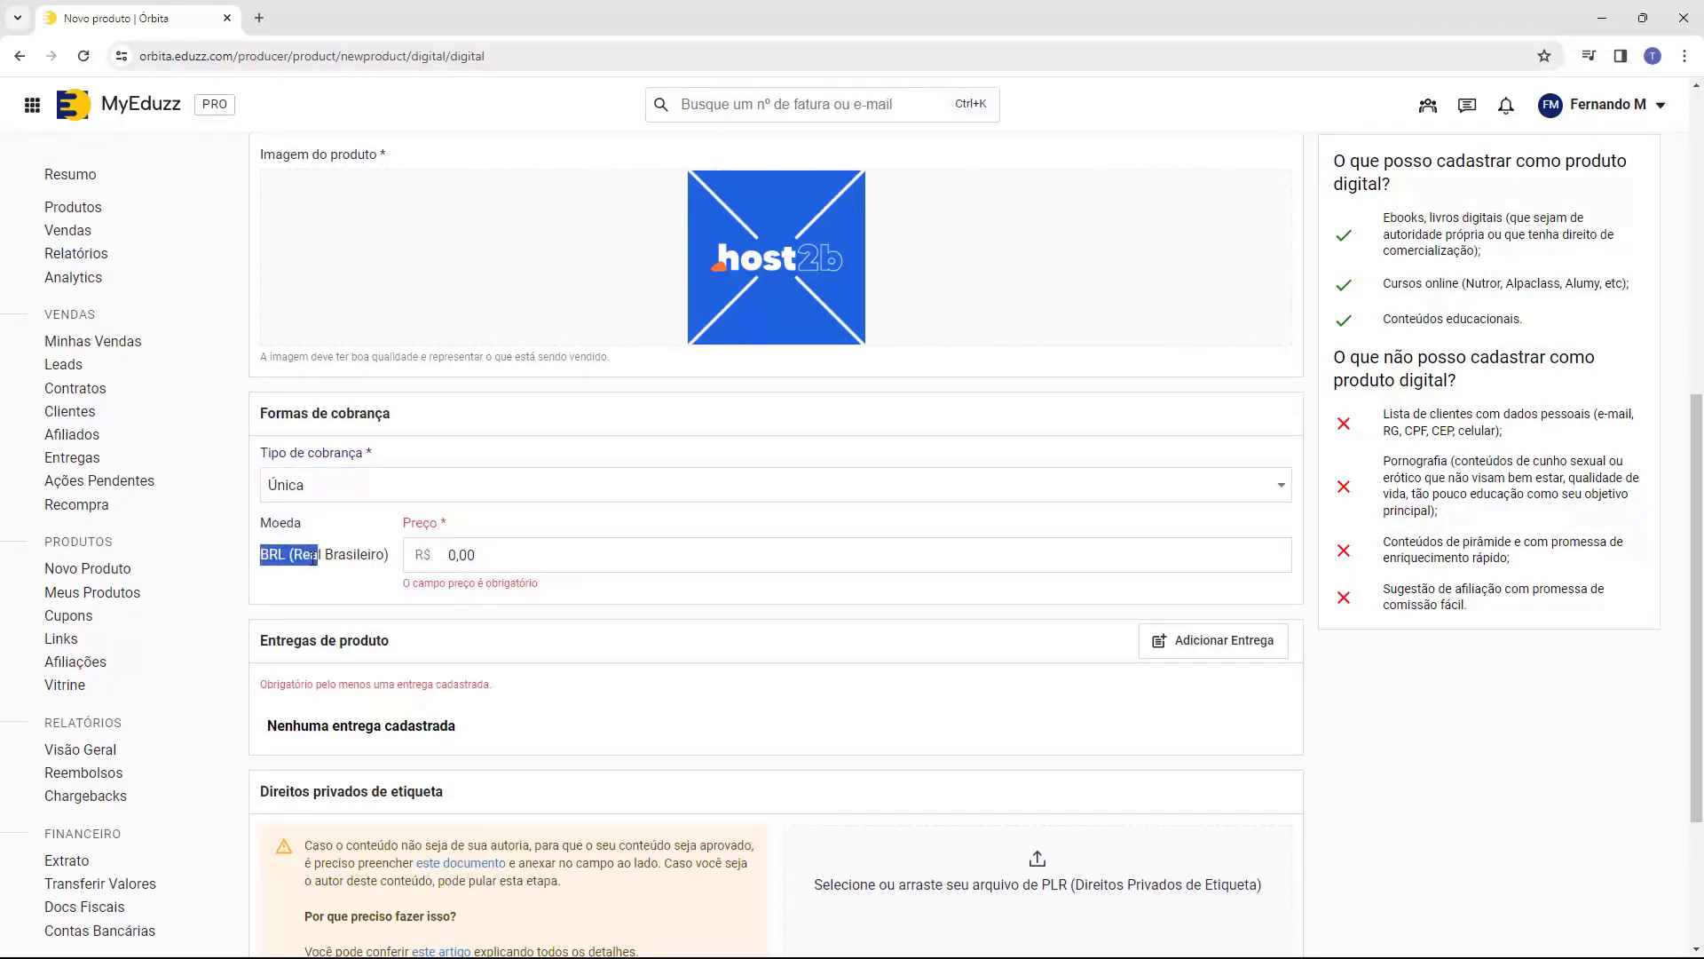
click(541, 559)
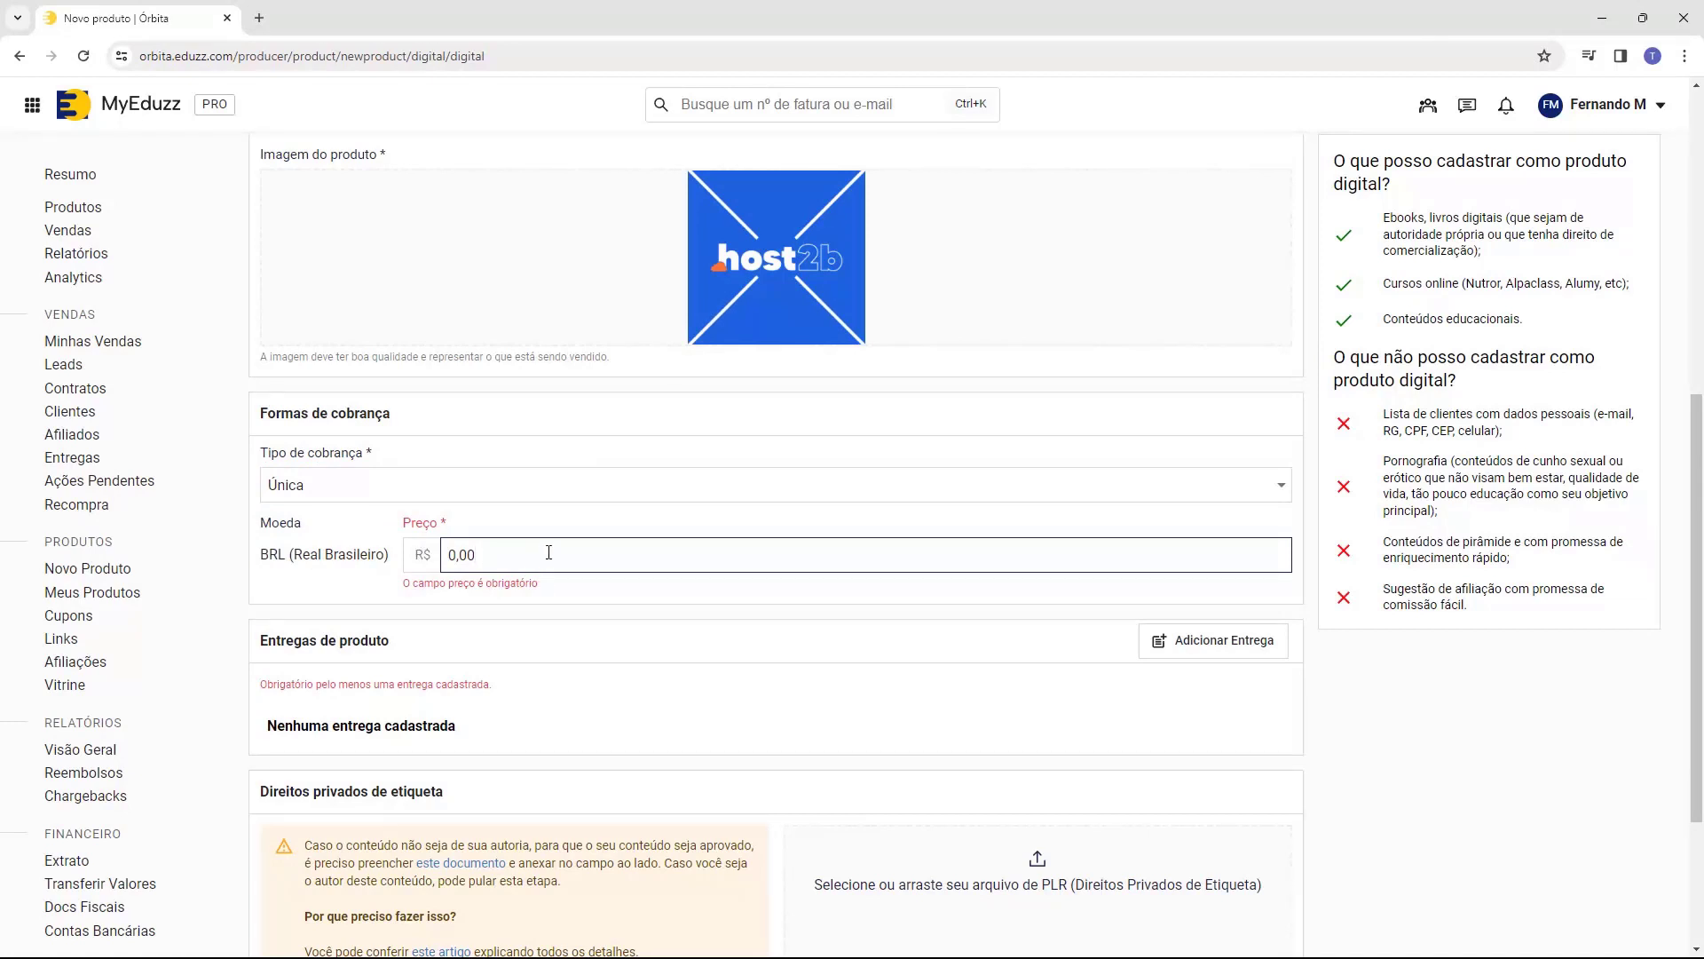
text(20000)
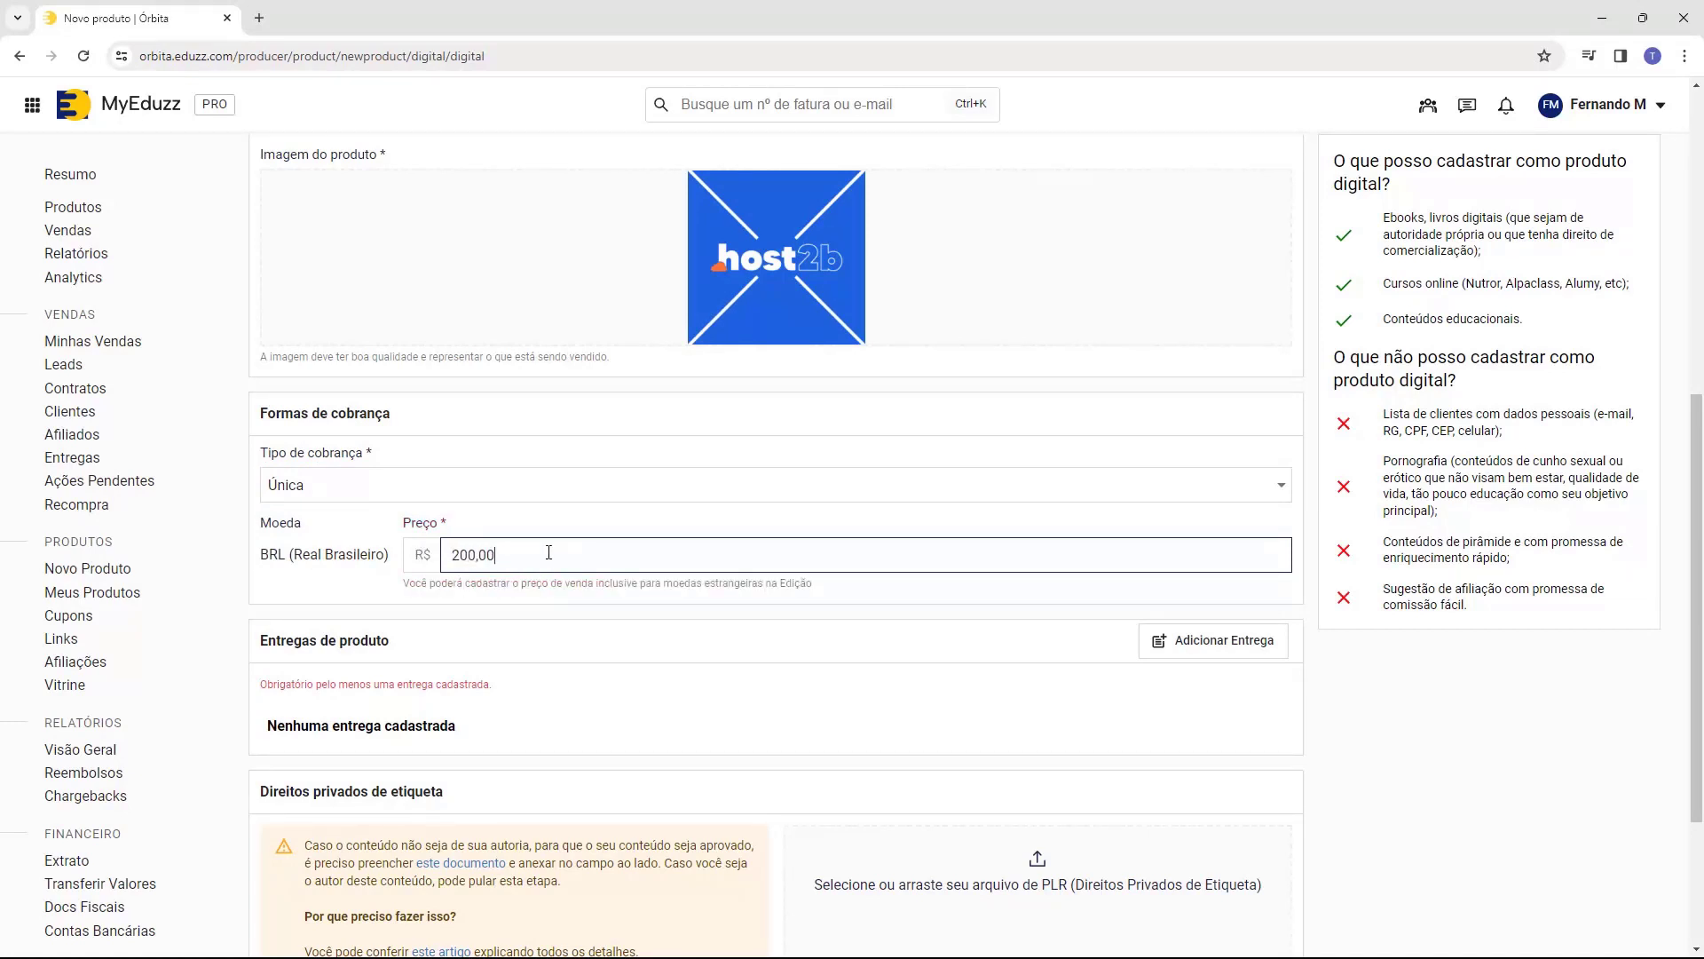
click(441, 586)
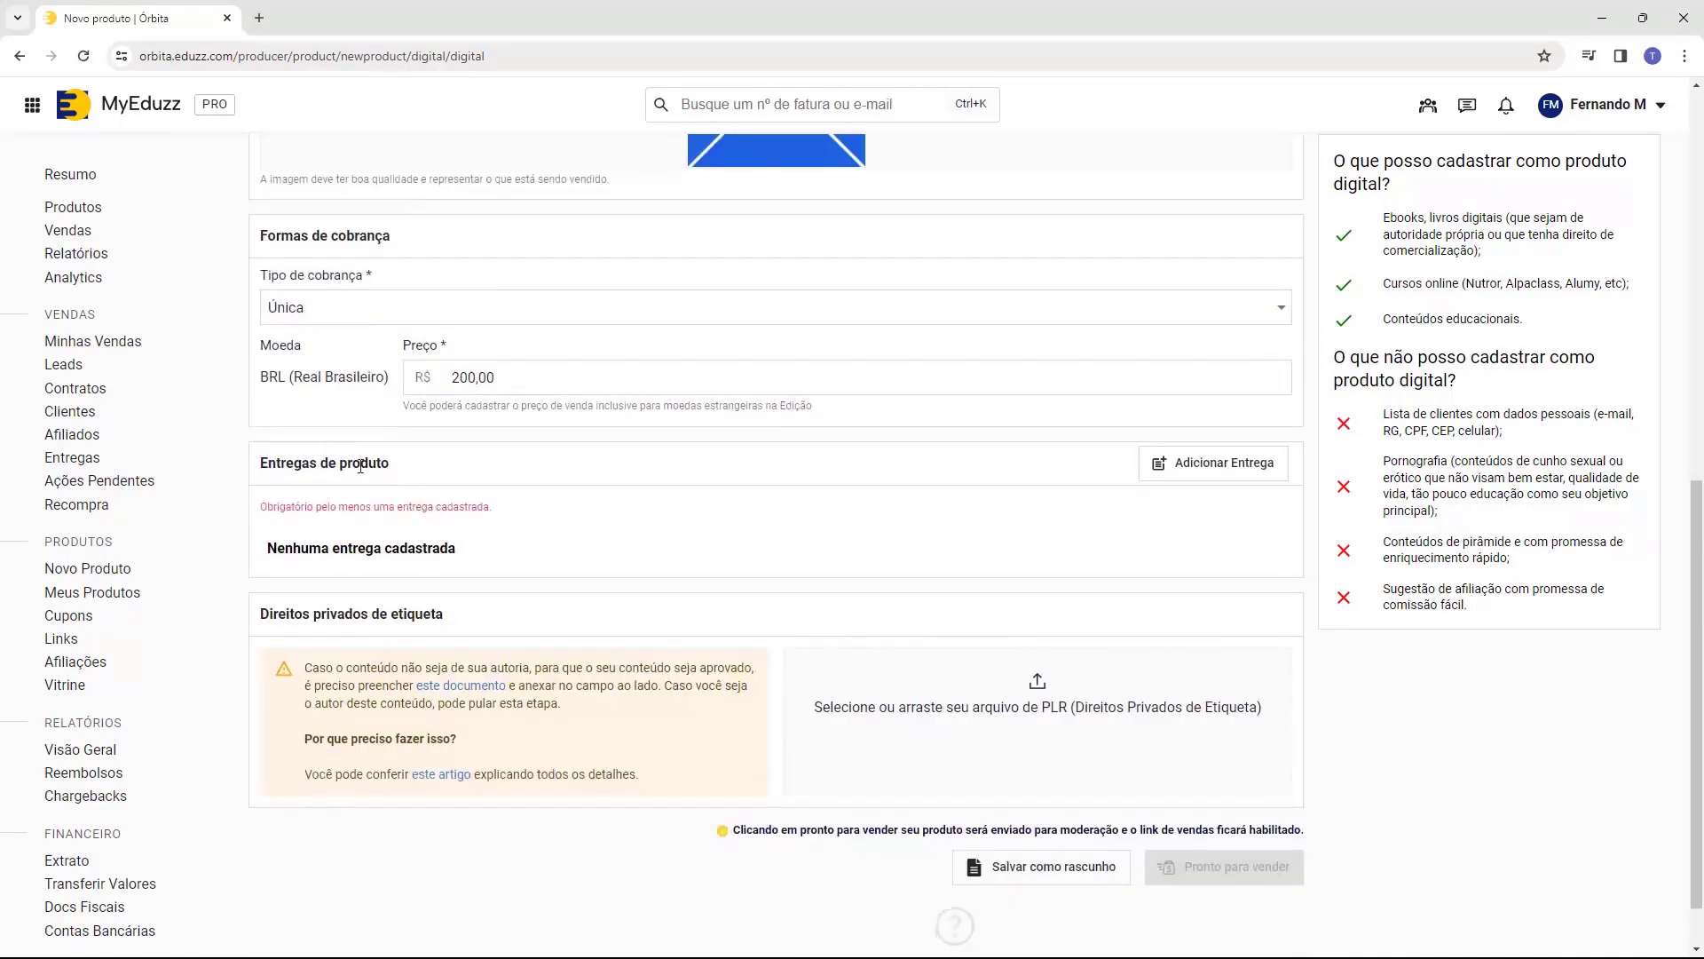
Add a Nutror delivery for the course Curso Host2b with direct access enabled on the thank-you page, and save it.
scroll(387, 485, down, 2)
drag(255, 469, 408, 471)
click(411, 470)
click(1208, 470)
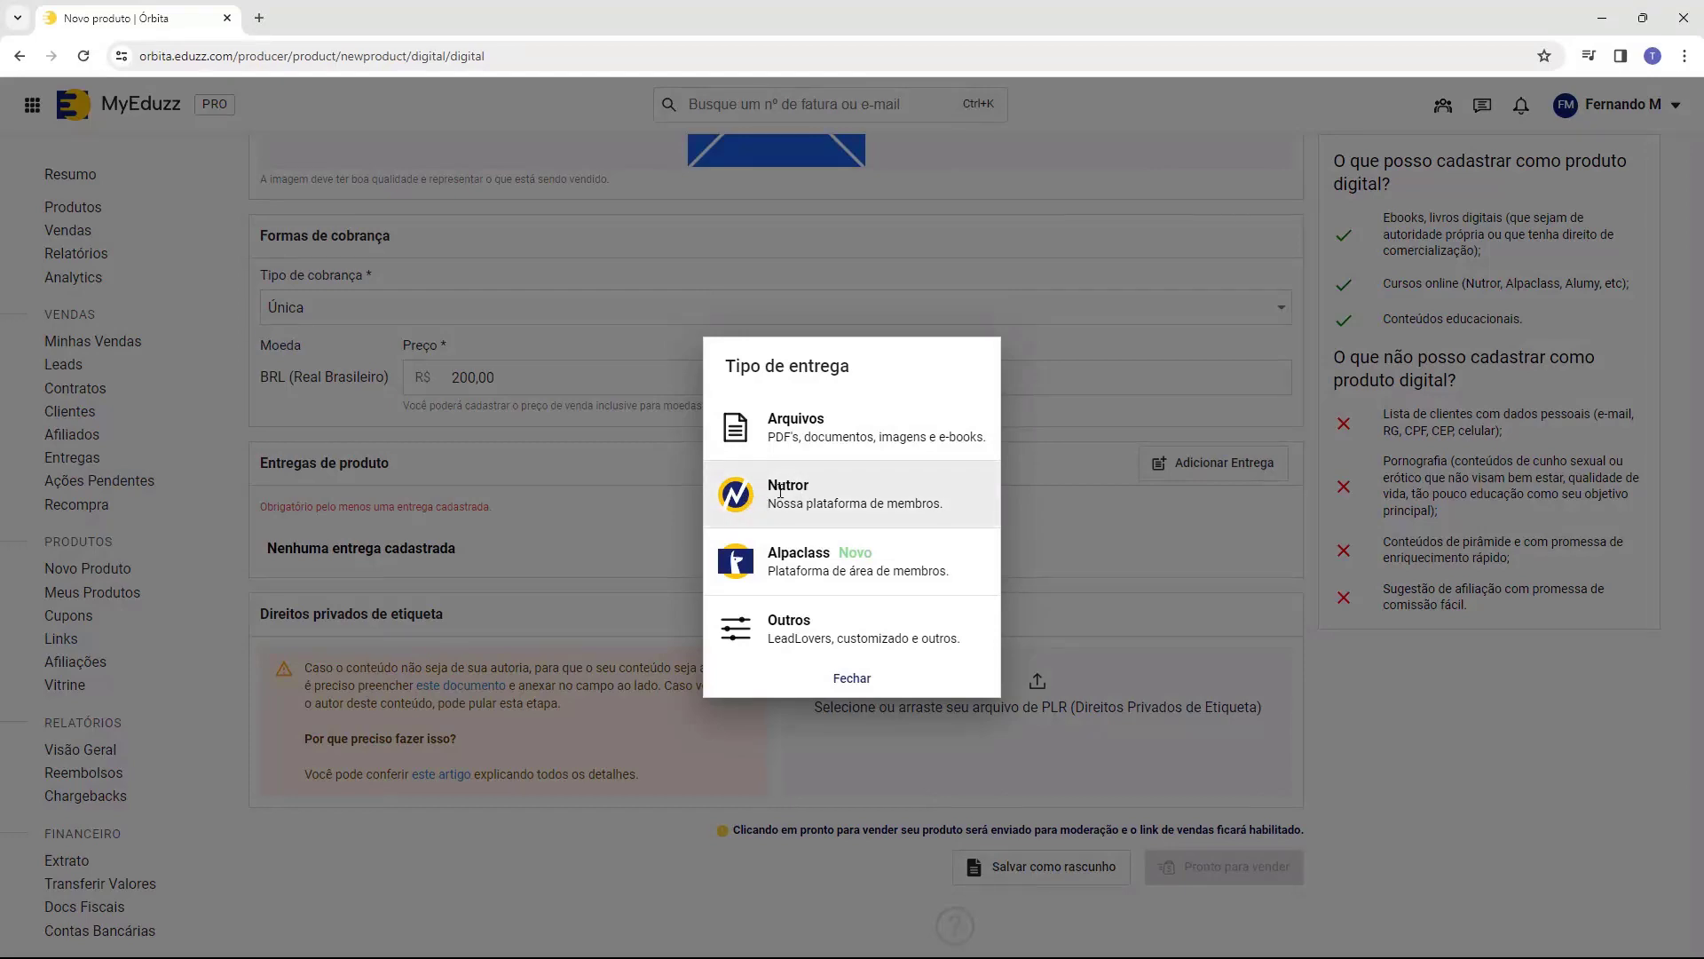
click(781, 491)
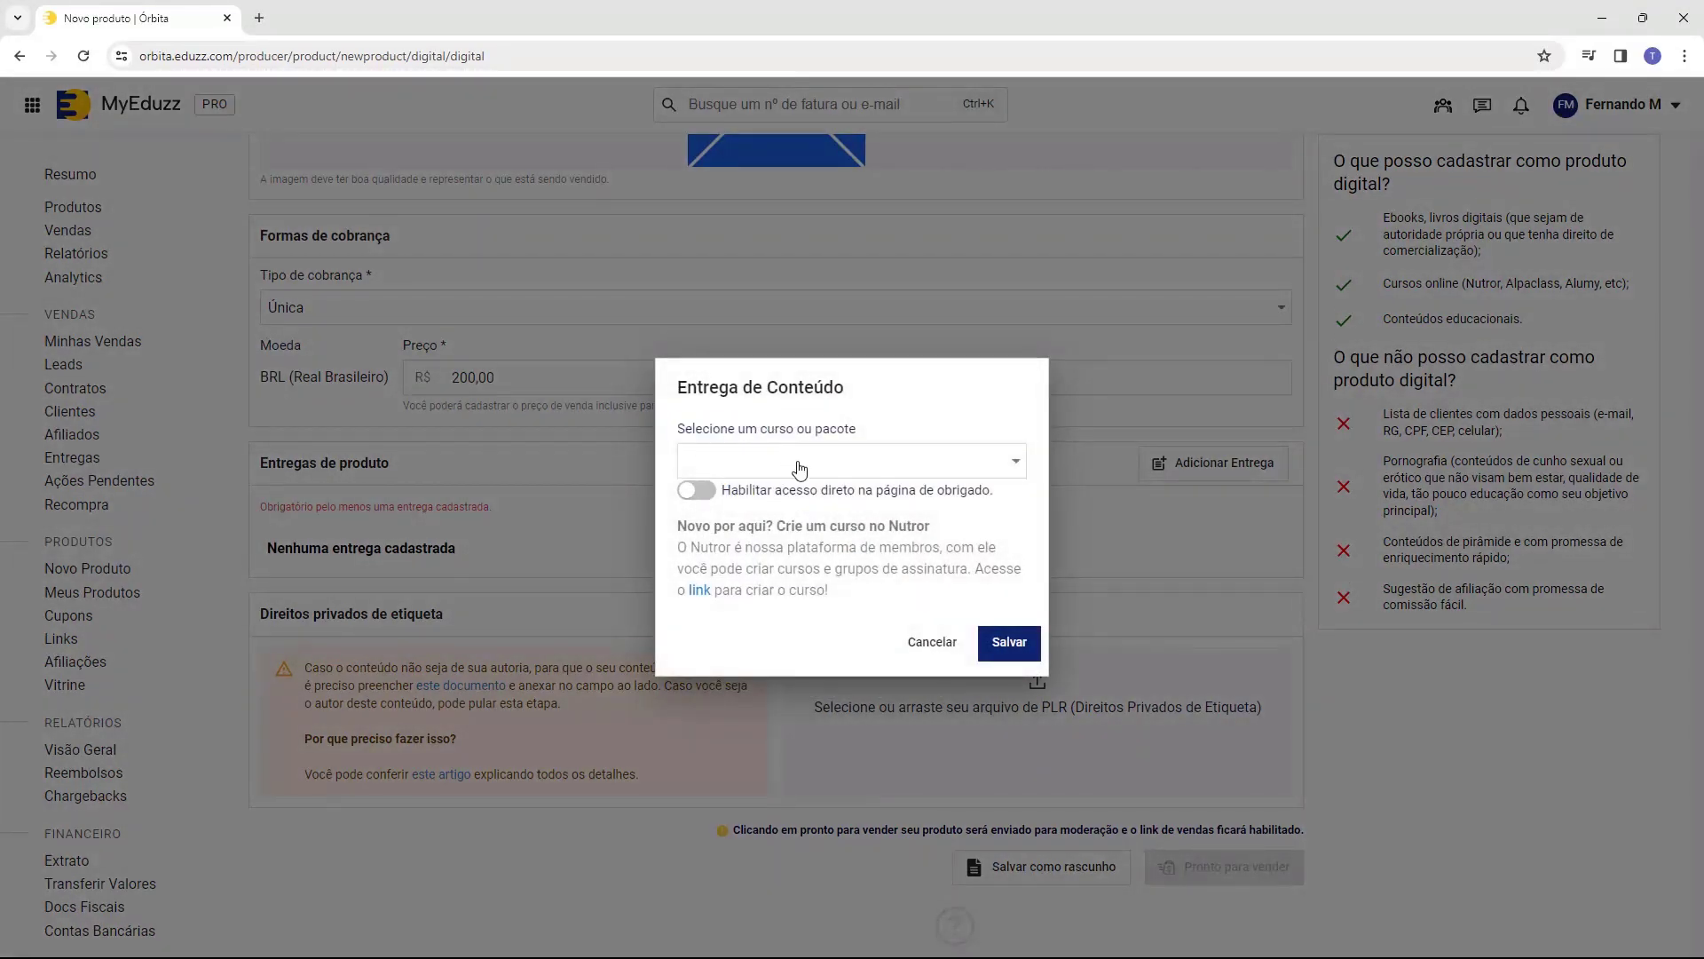
click(799, 468)
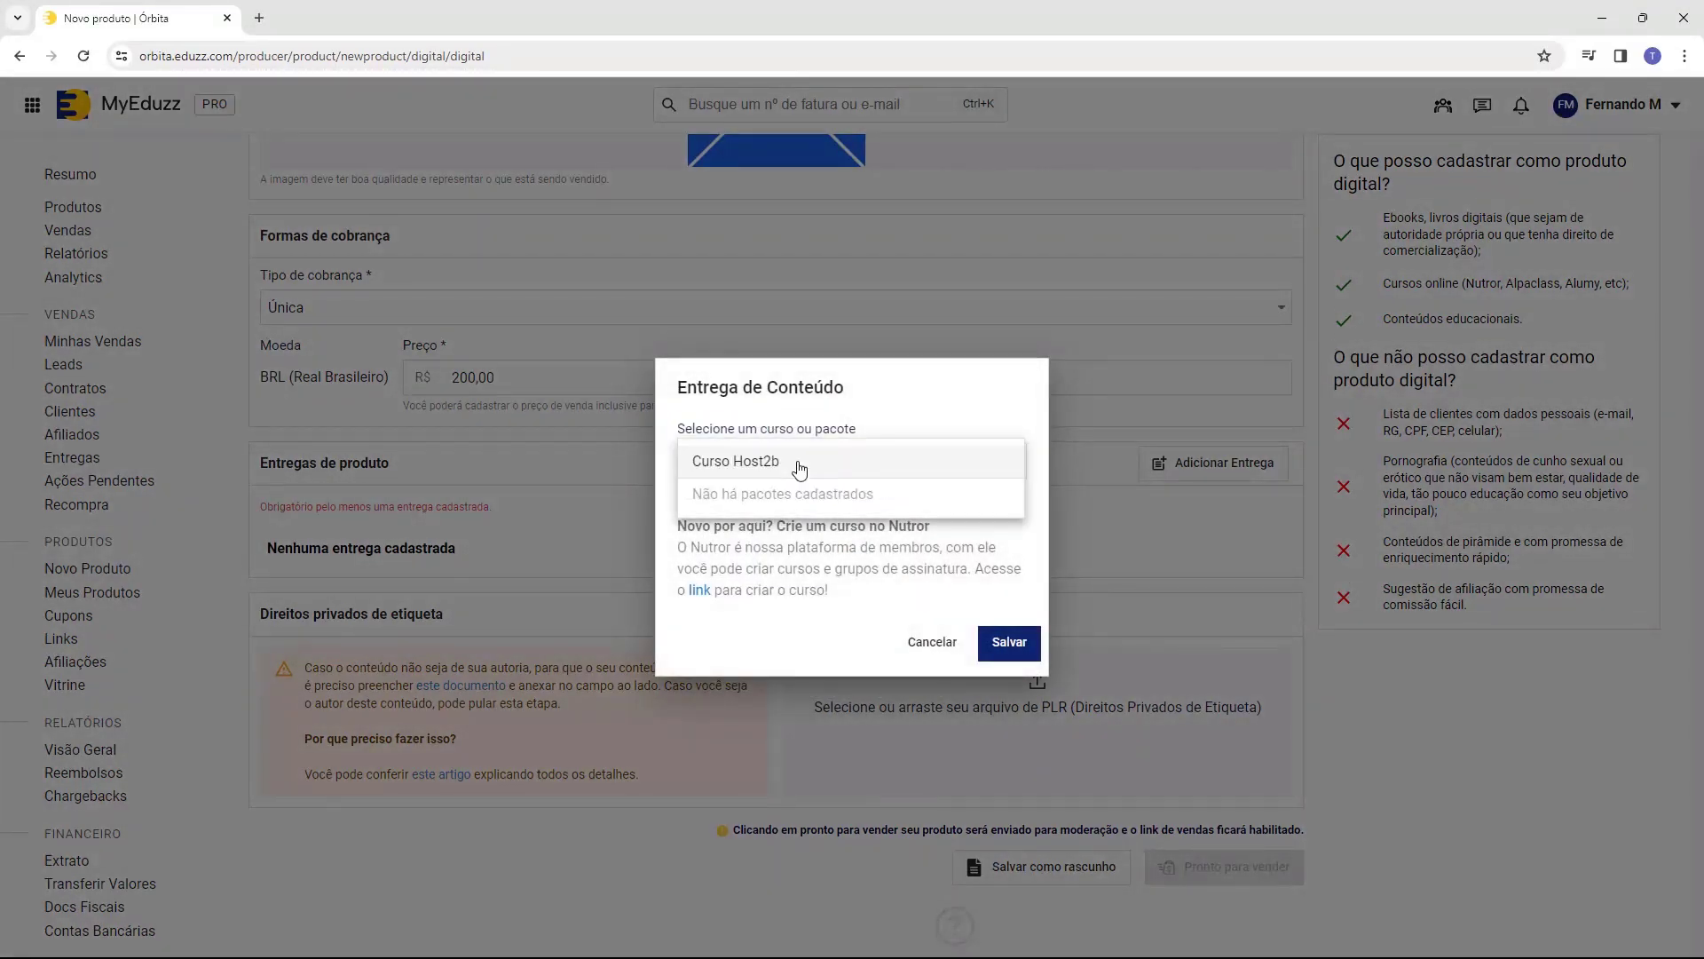
click(751, 470)
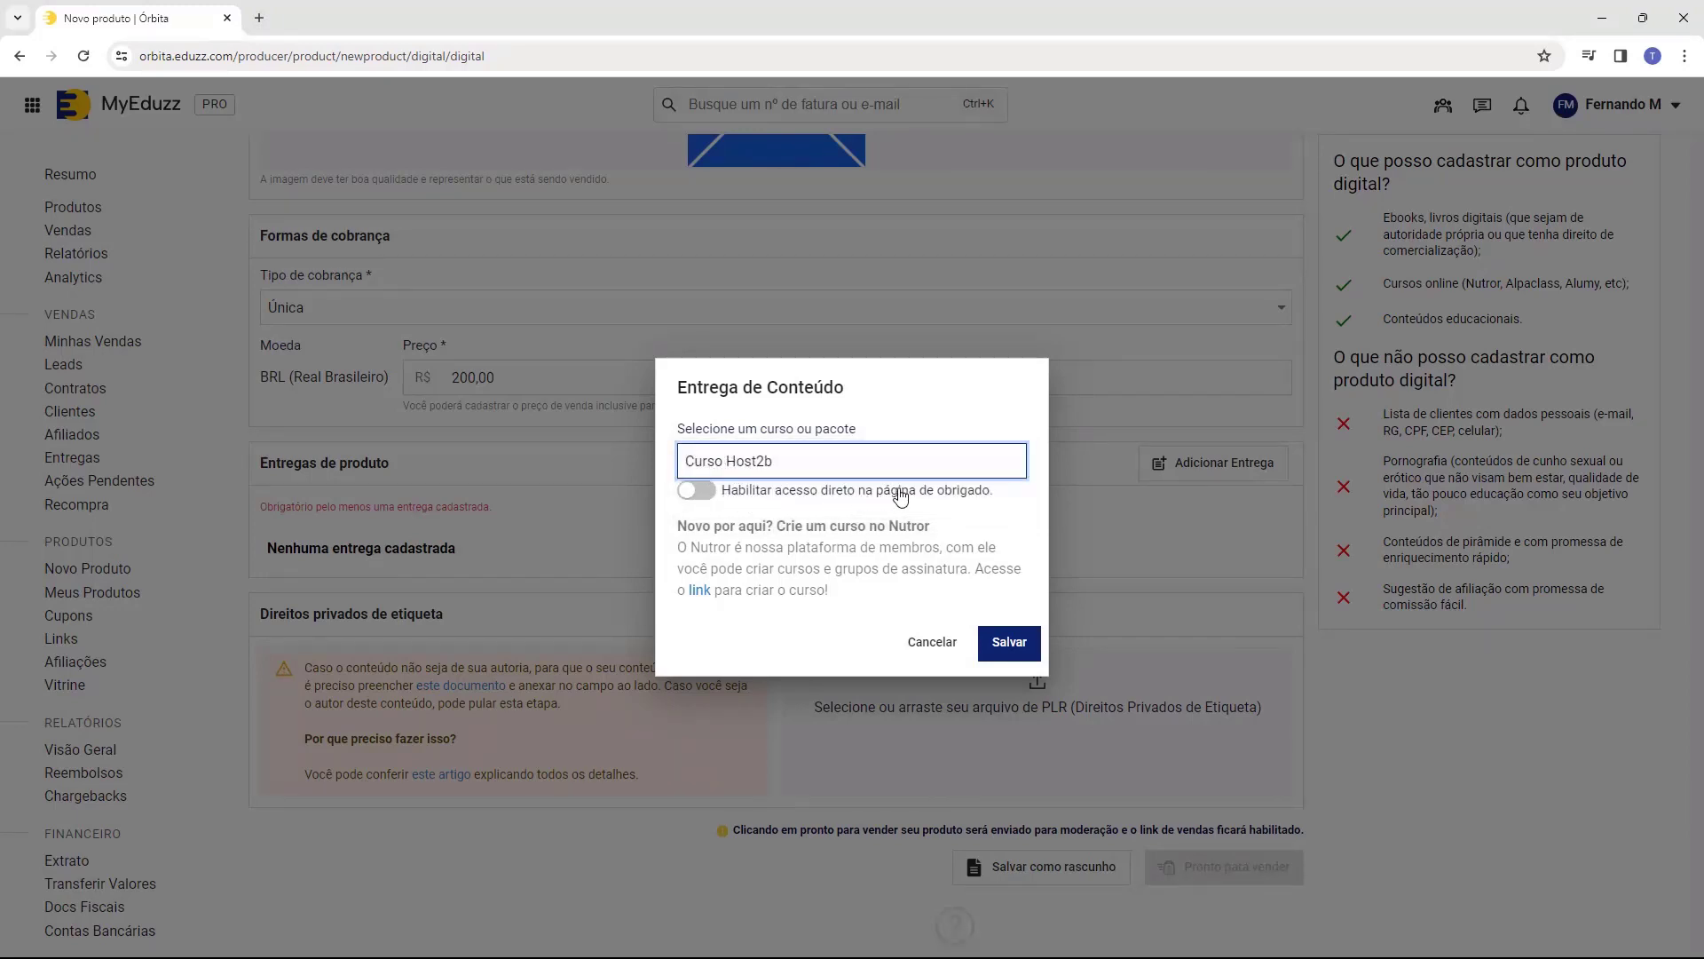
click(699, 497)
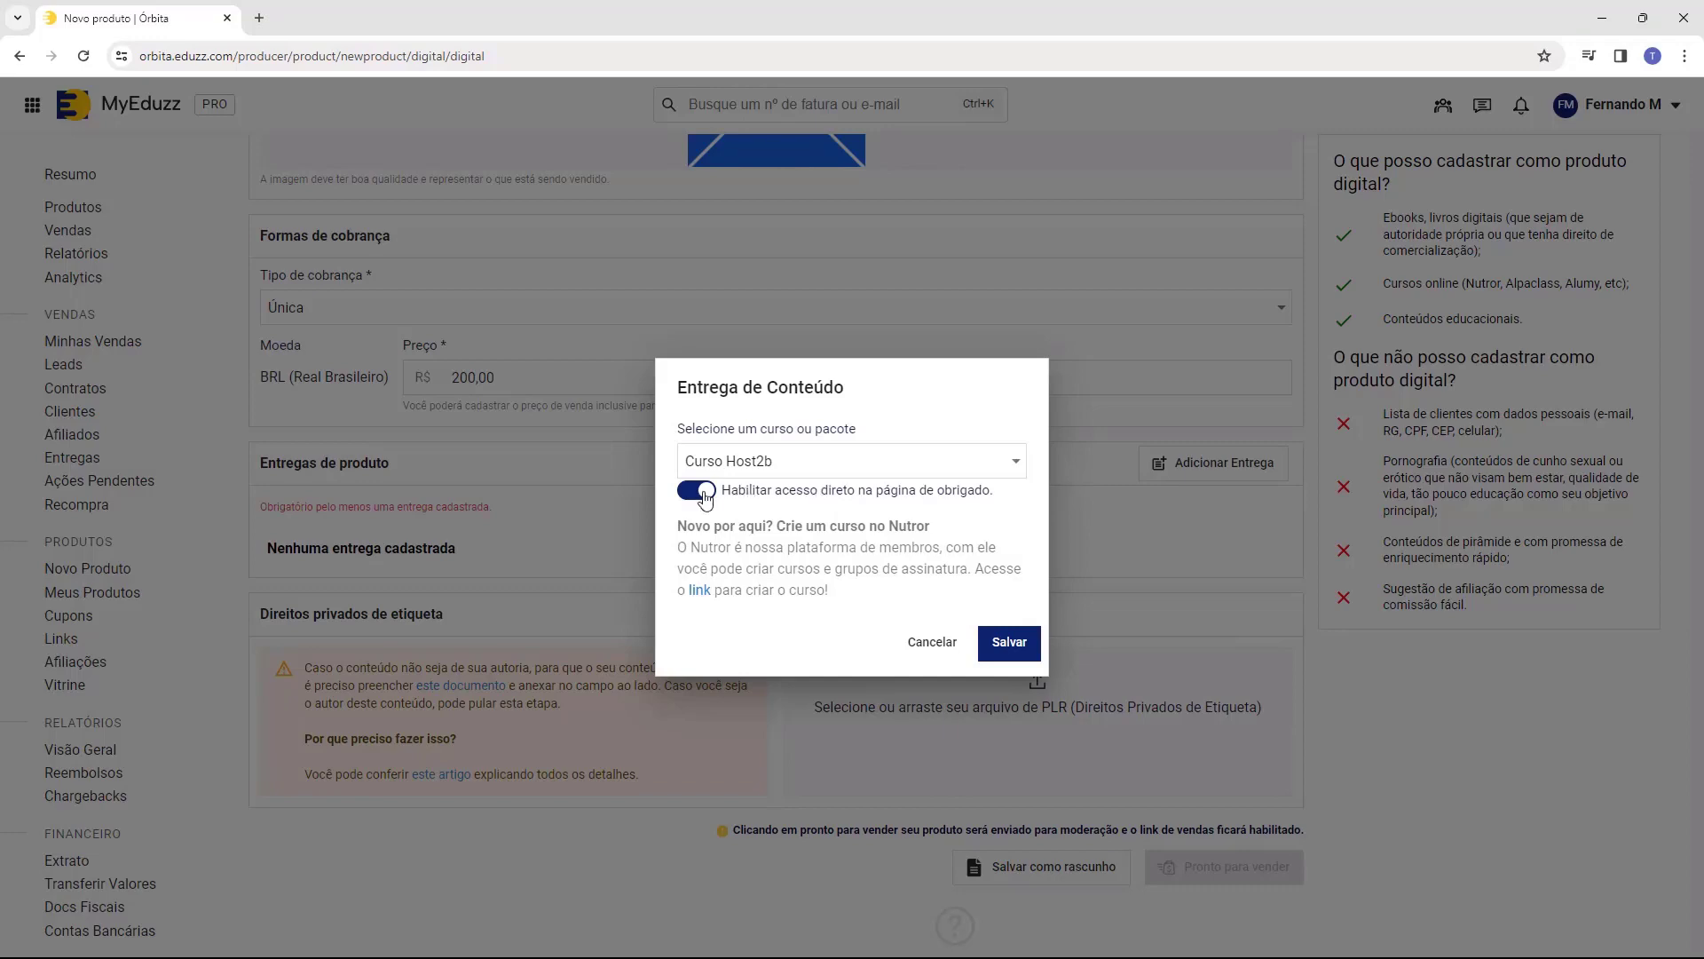
click(1009, 643)
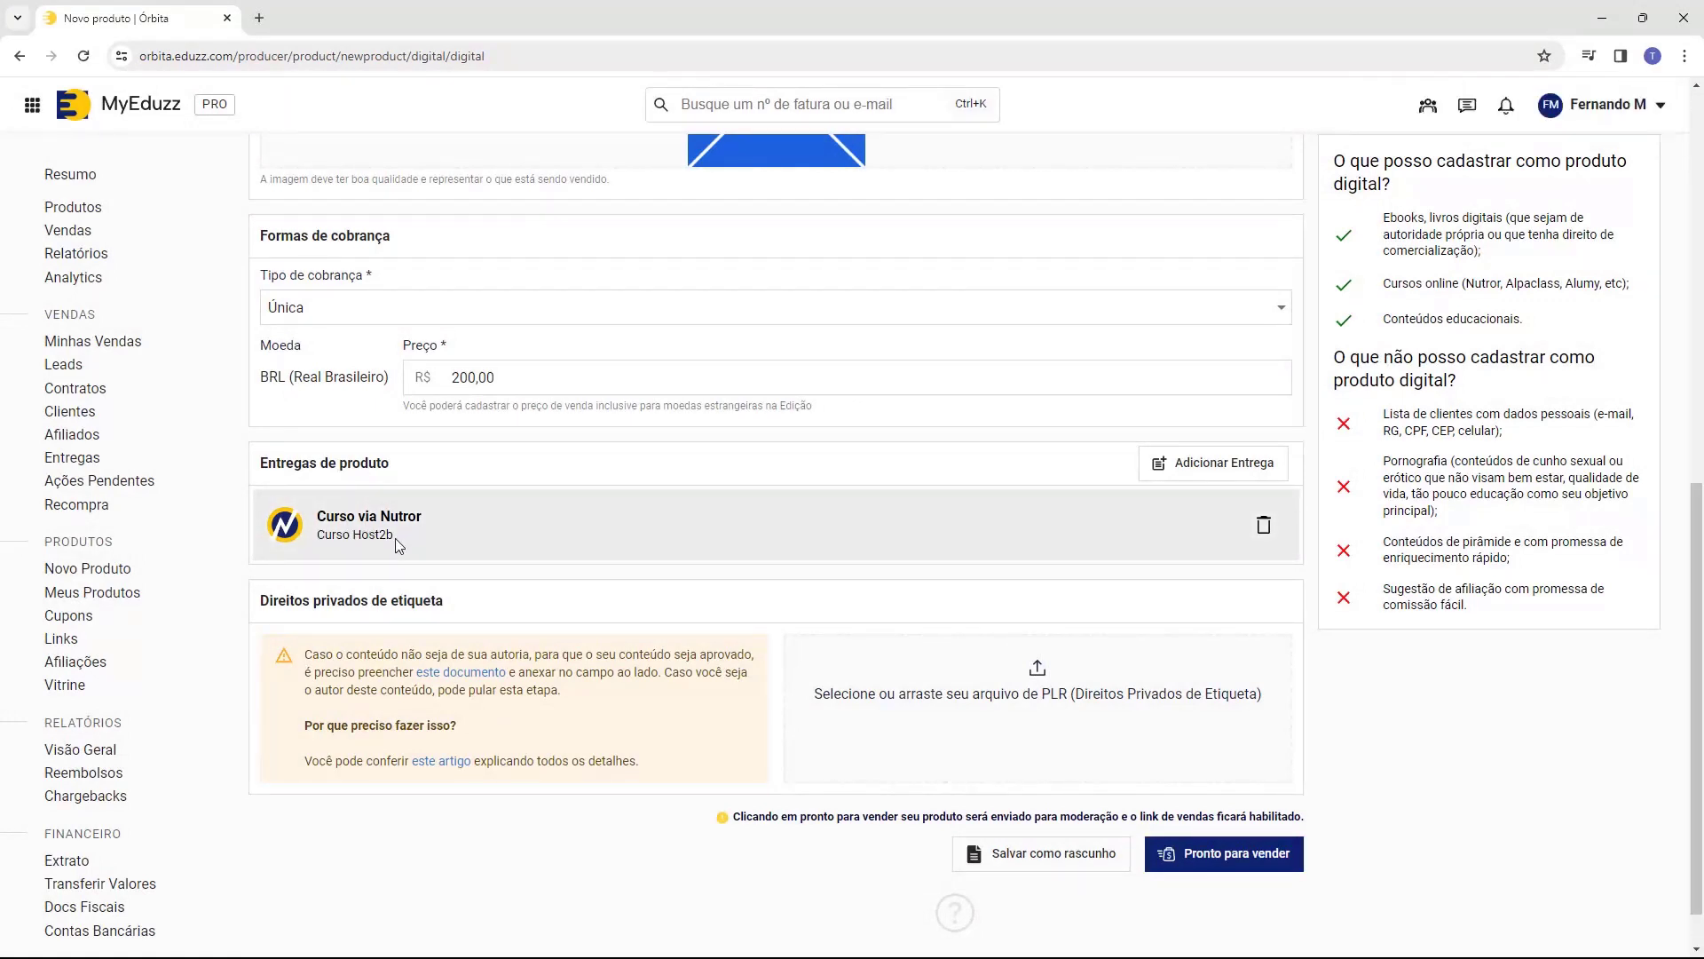
Examine the copyright assignment document linked in the private label rights section and return to the product form.
scroll(396, 538, down, 1)
drag(260, 545, 432, 550)
click(426, 550)
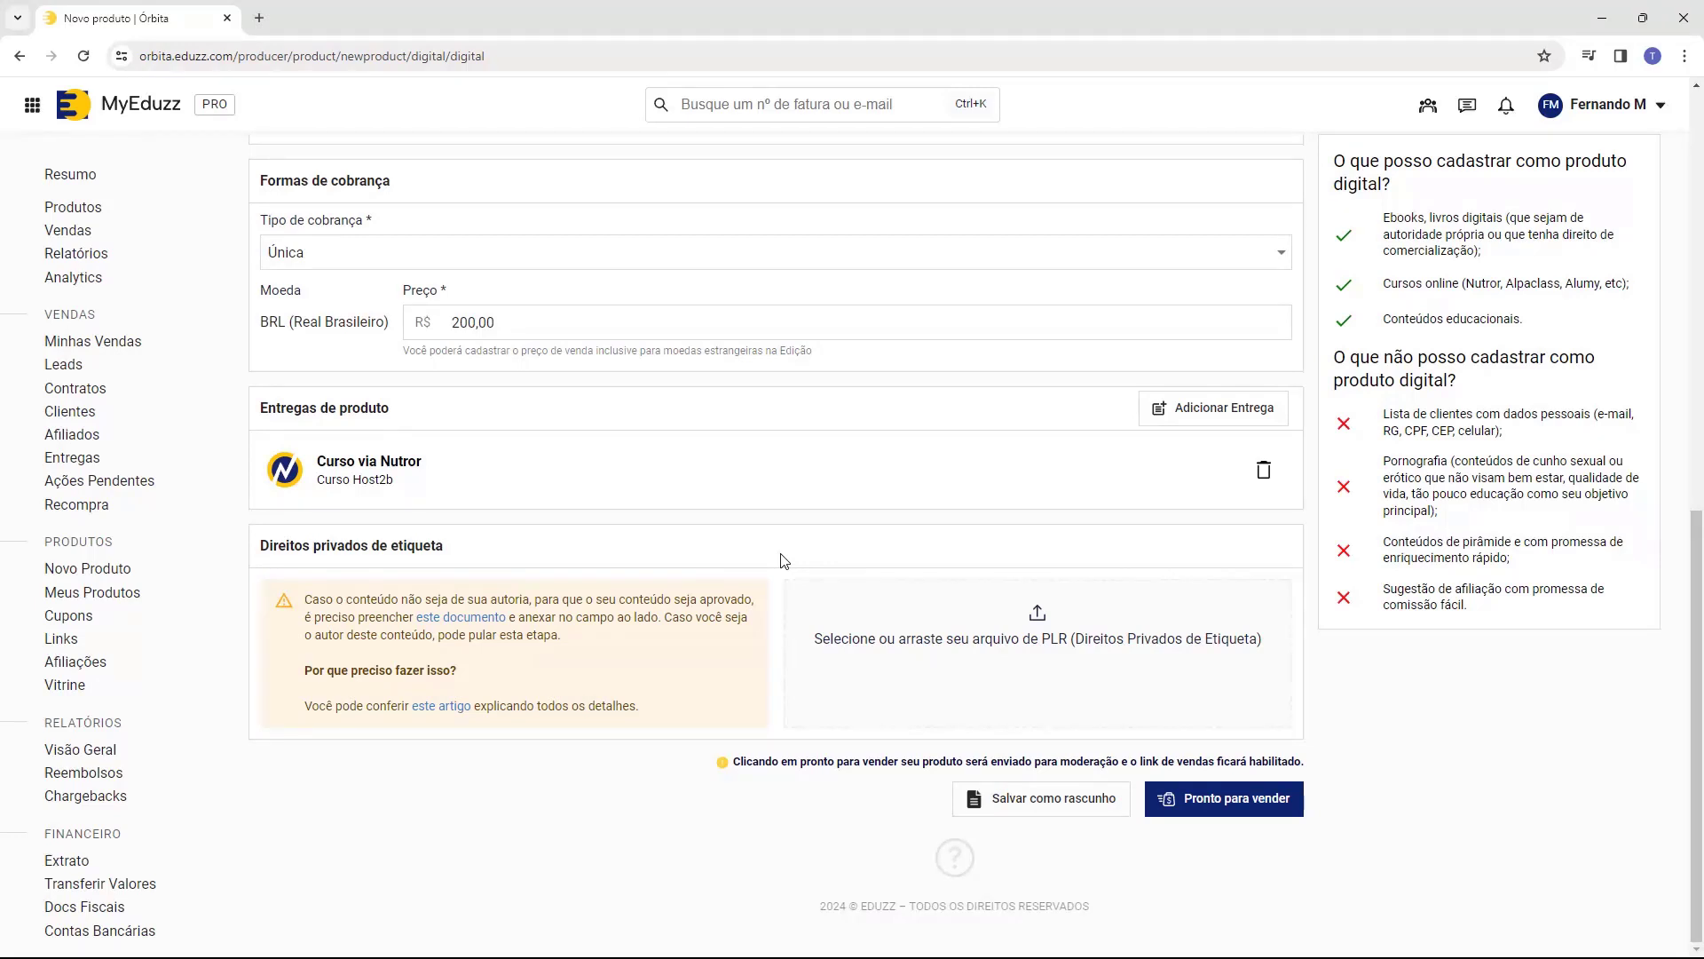
click(435, 622)
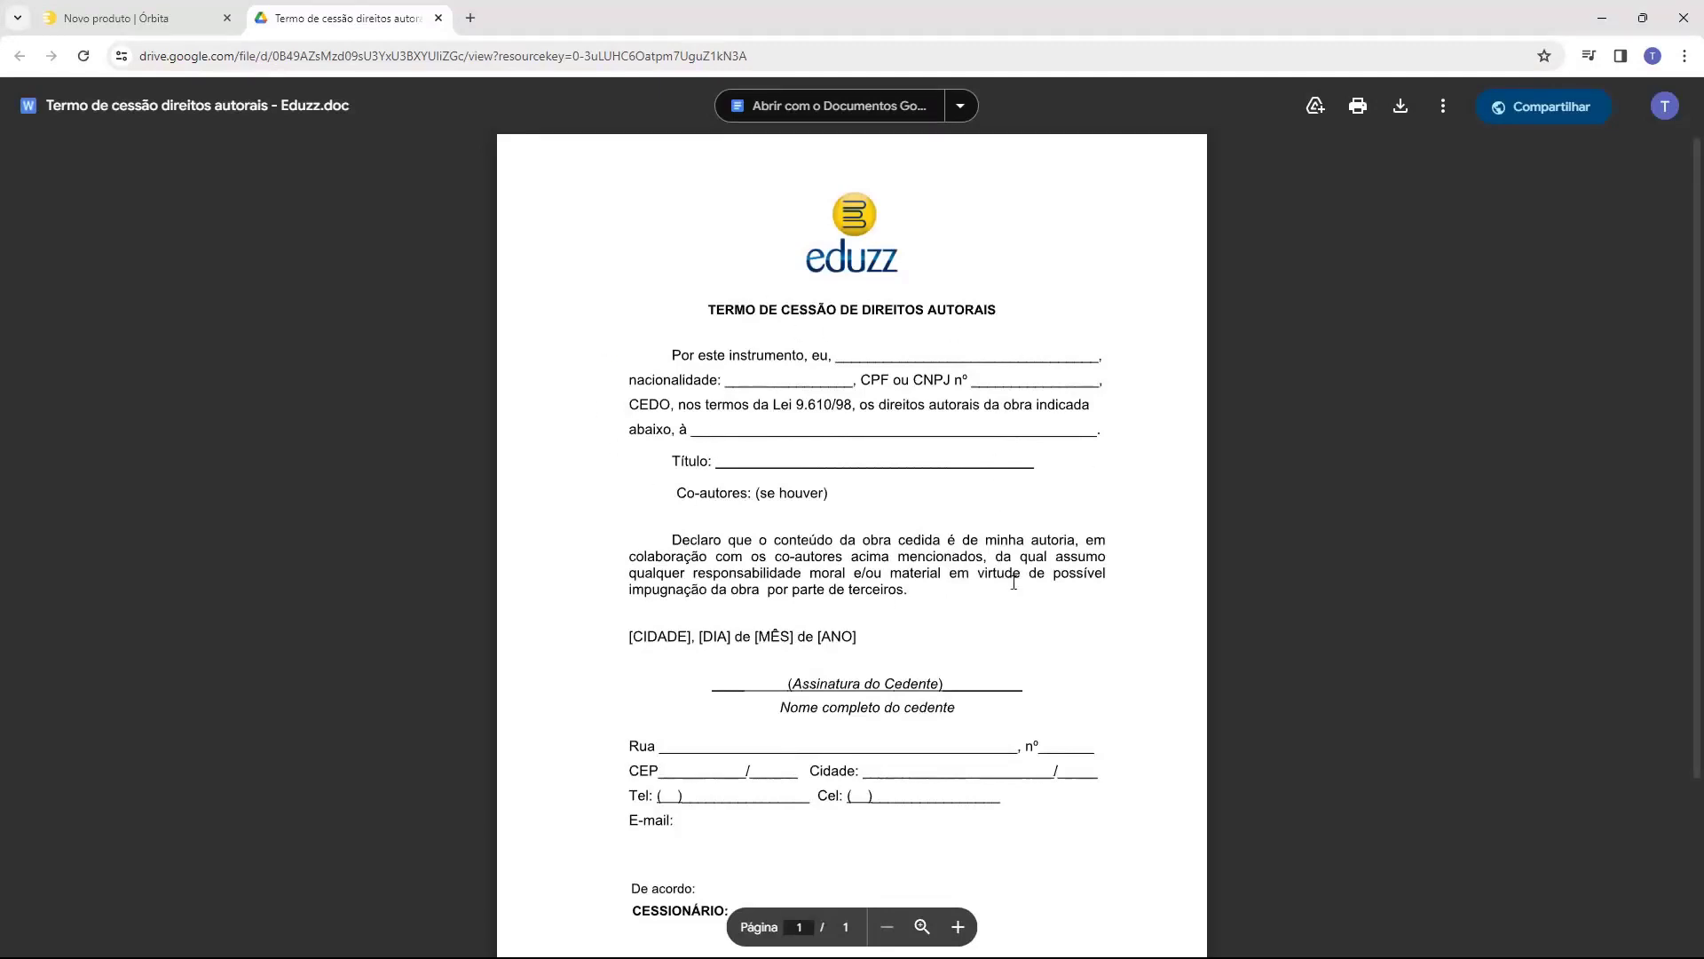
scroll(730, 426, down, 3)
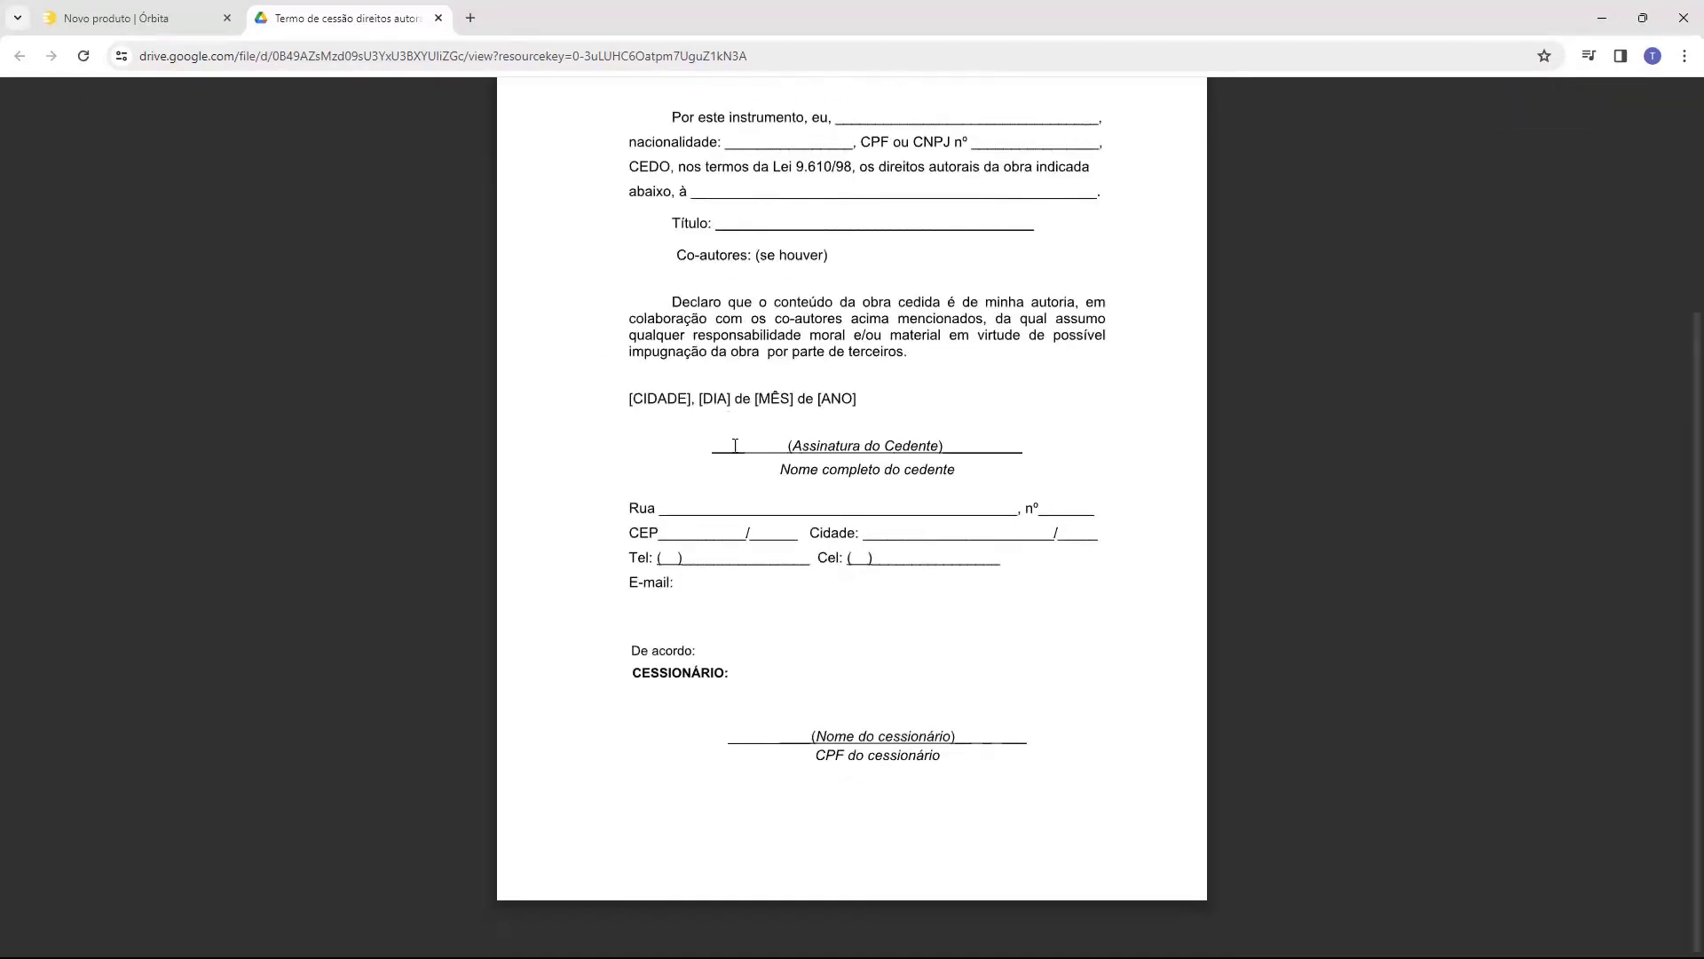
scroll(735, 489, up, 3)
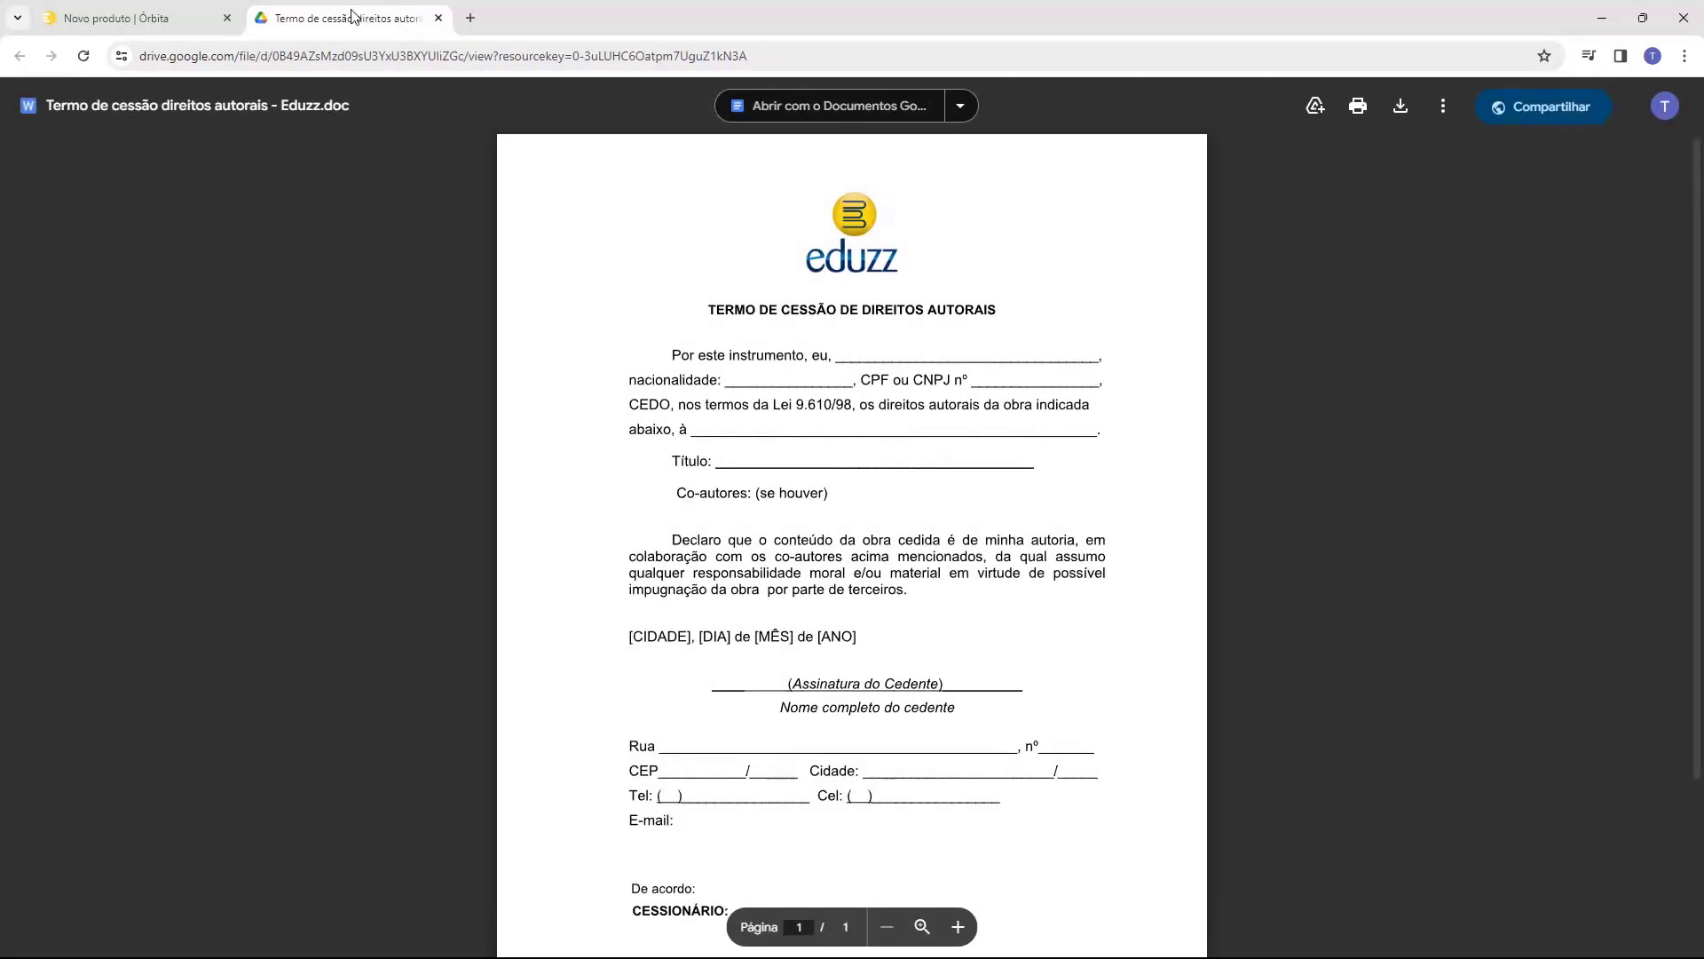
key(ctrl+w)
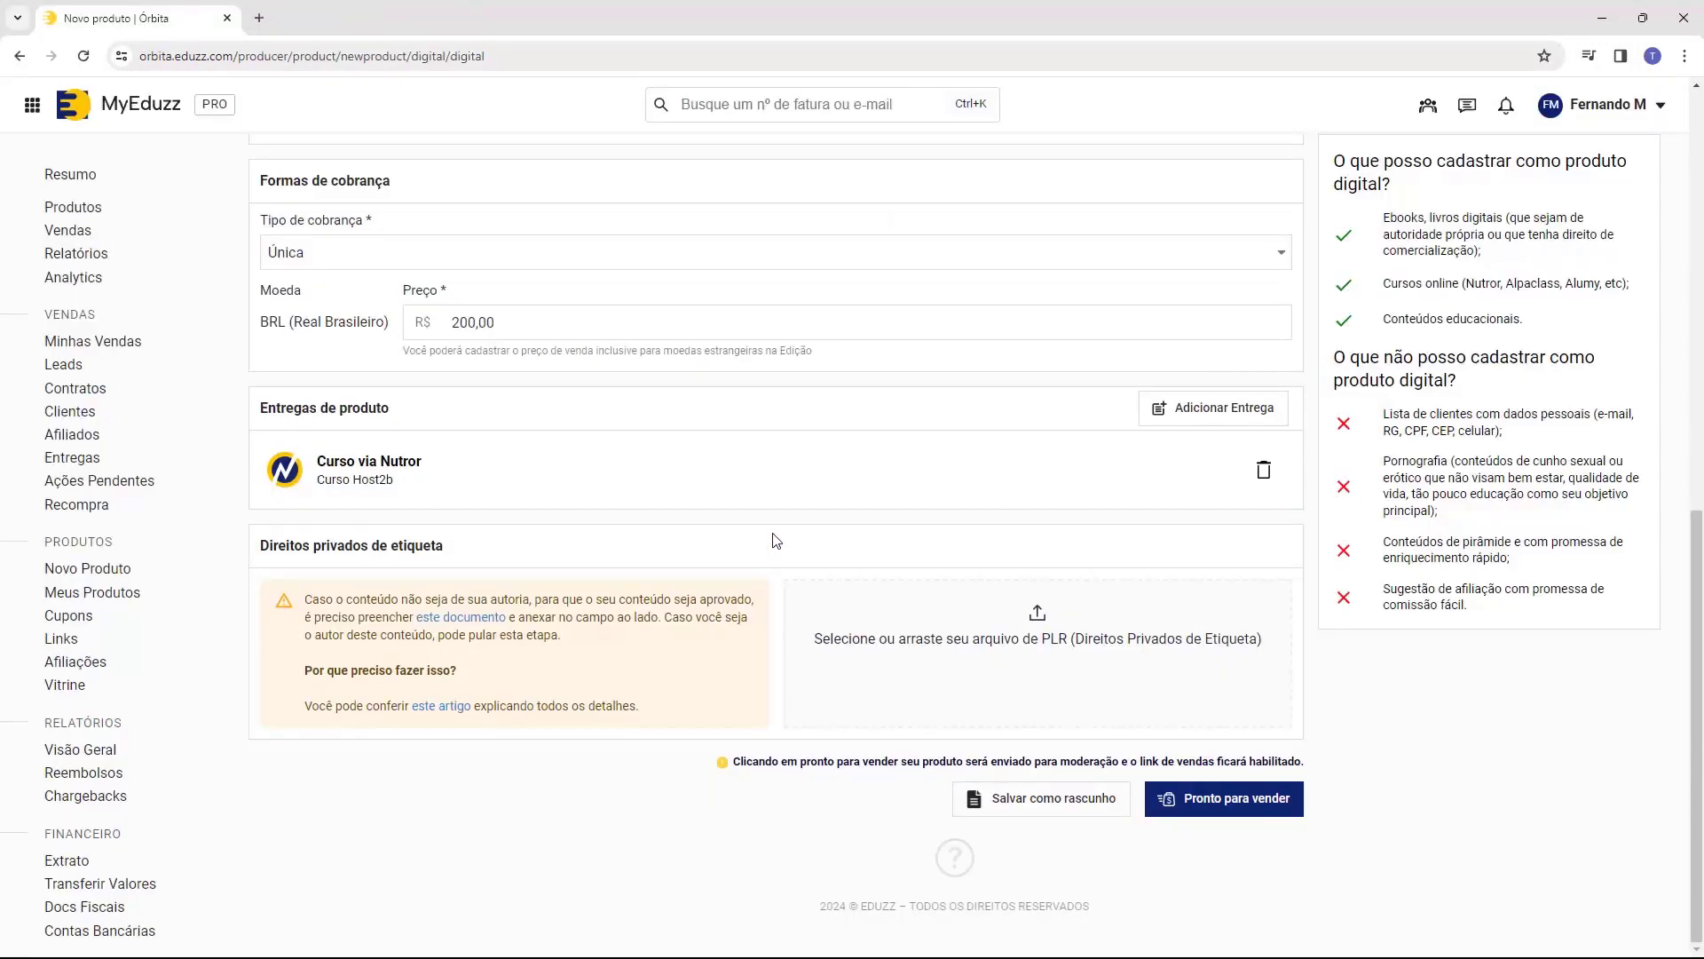
Review the completed product form from the basic data to the private label rights section.
scroll(755, 610, up, 10)
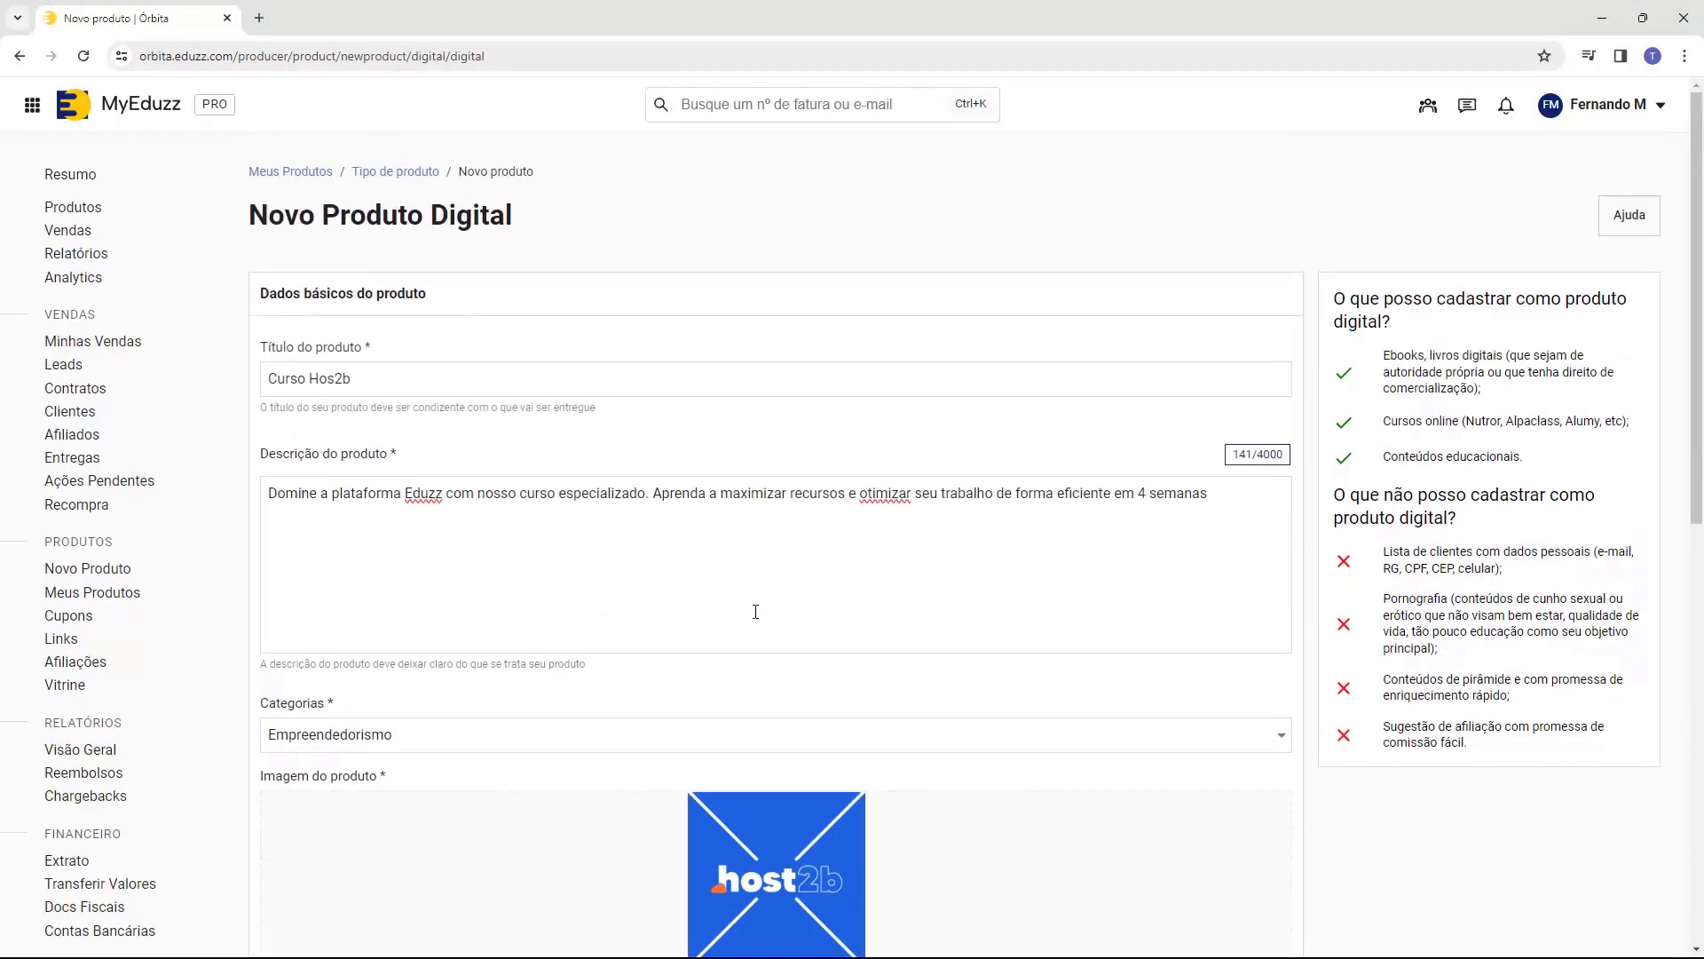
scroll(755, 610, down, 7)
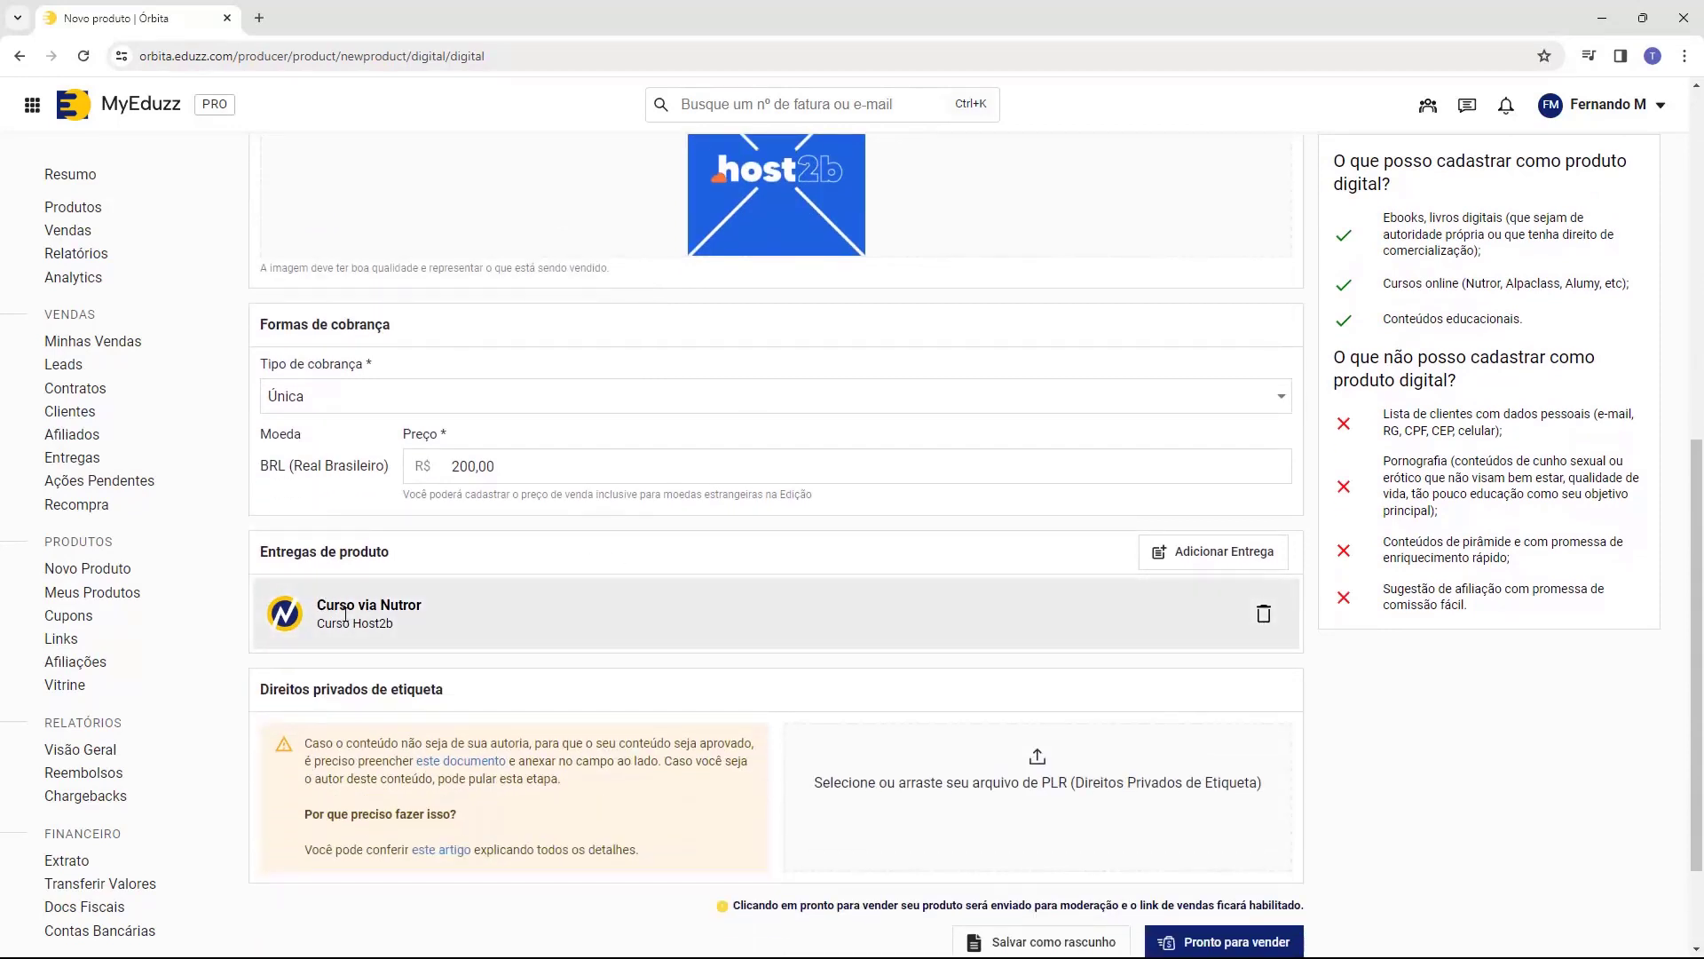
scroll(393, 602, down, 2)
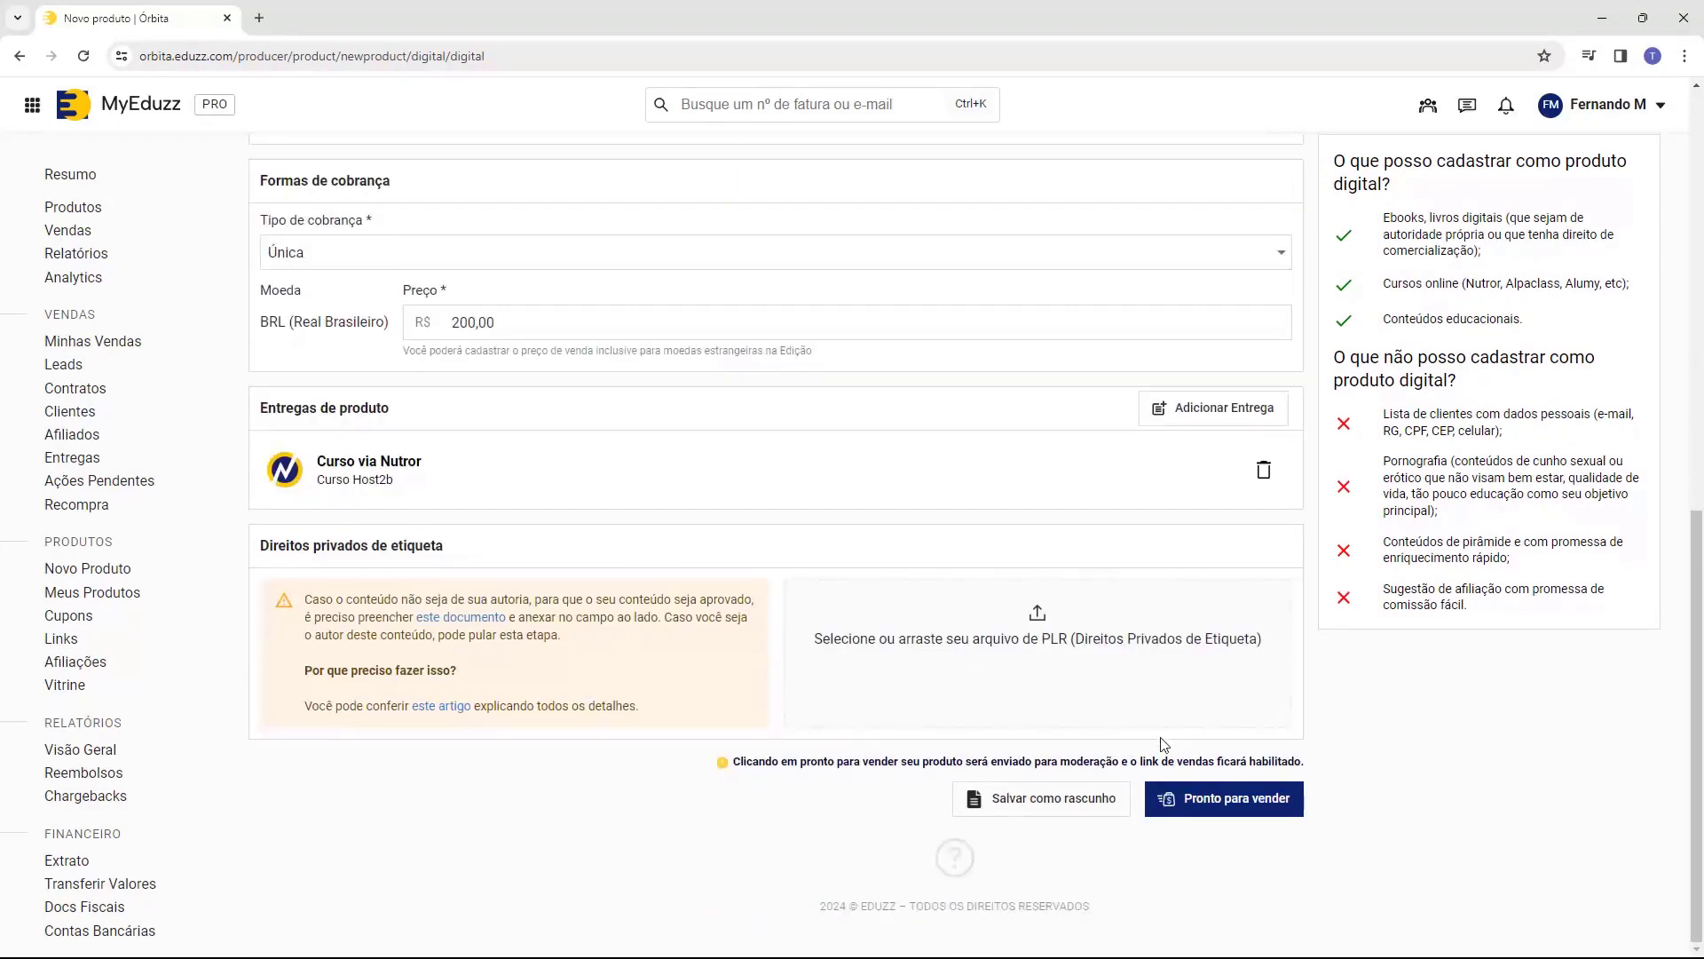
Submit the digital product as ready for sale and confirm sending it to moderation.
click(1233, 809)
drag(605, 511, 877, 510)
click(875, 509)
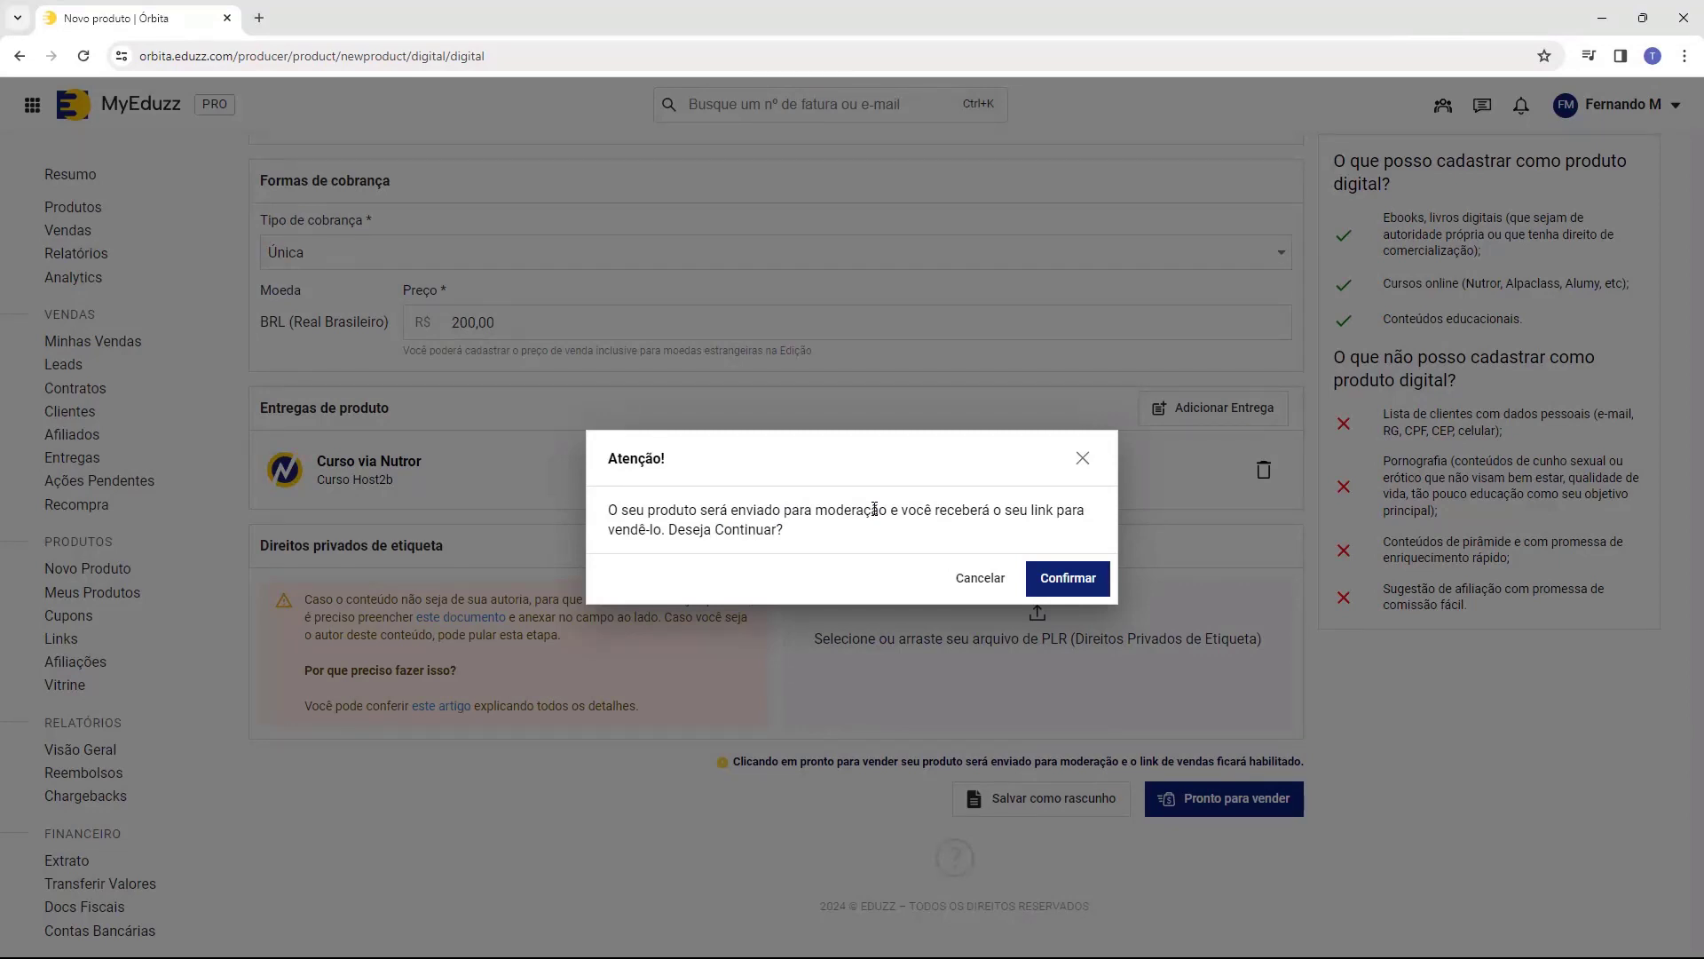
drag(837, 510, 739, 529)
click(1072, 582)
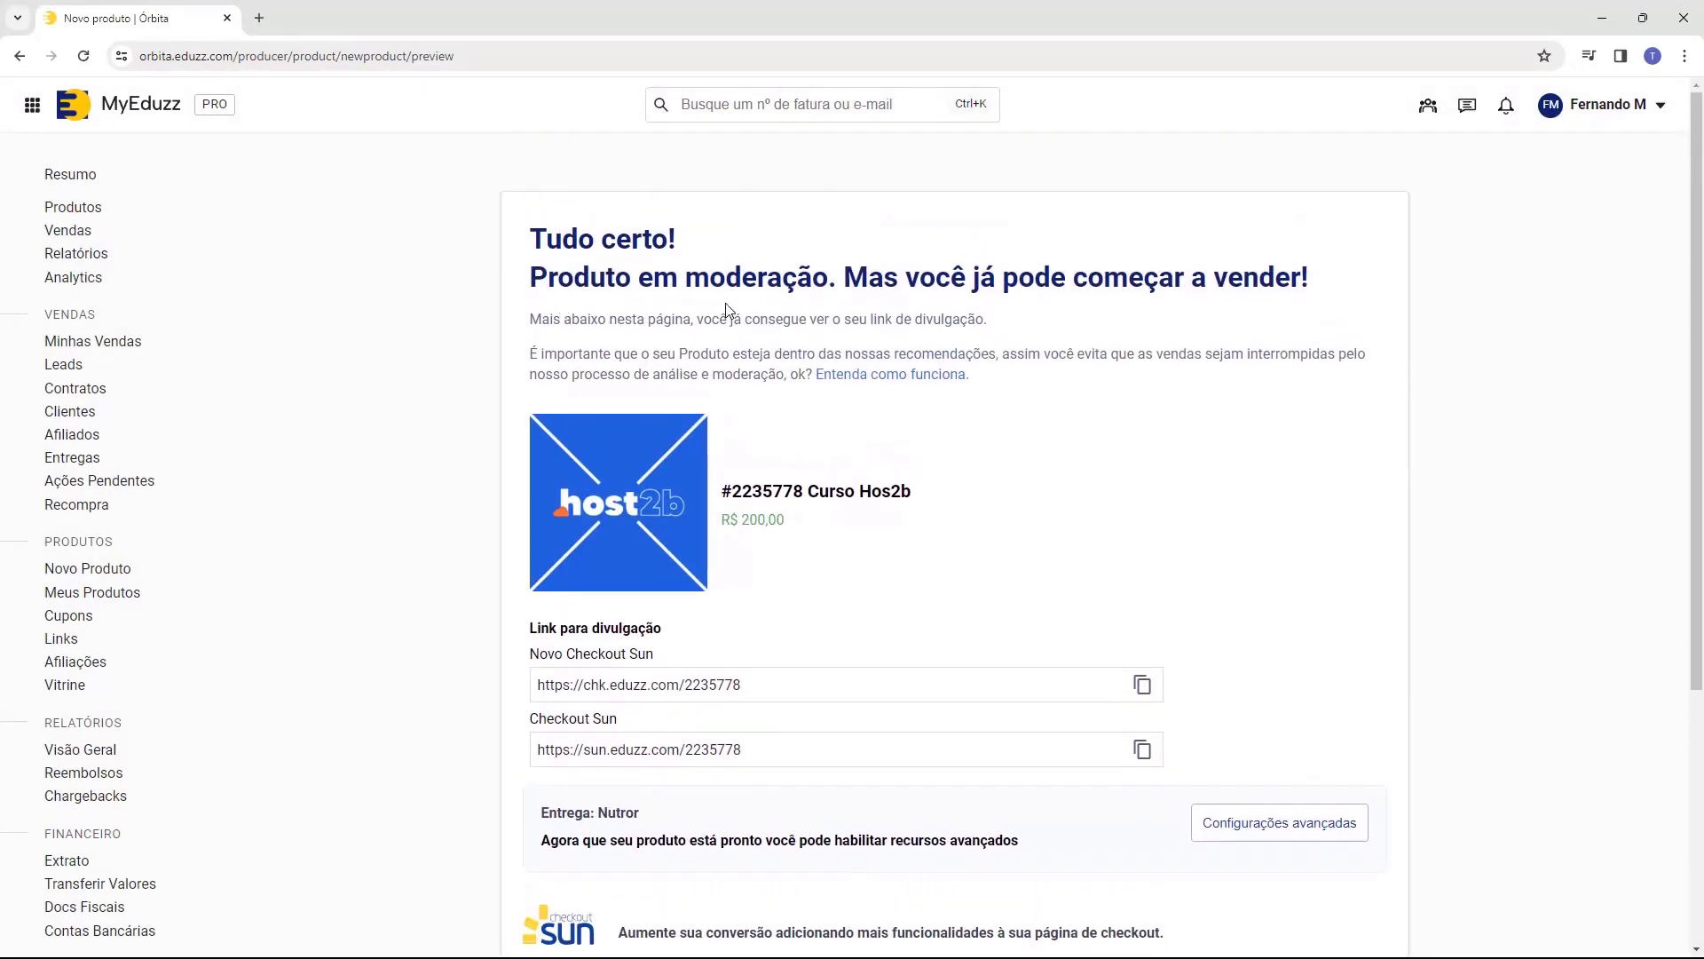
Examine the submitted product's moderation notice and its promotion links for the checkout.
drag(899, 277, 1145, 277)
click(1145, 277)
scroll(950, 311, down, 2)
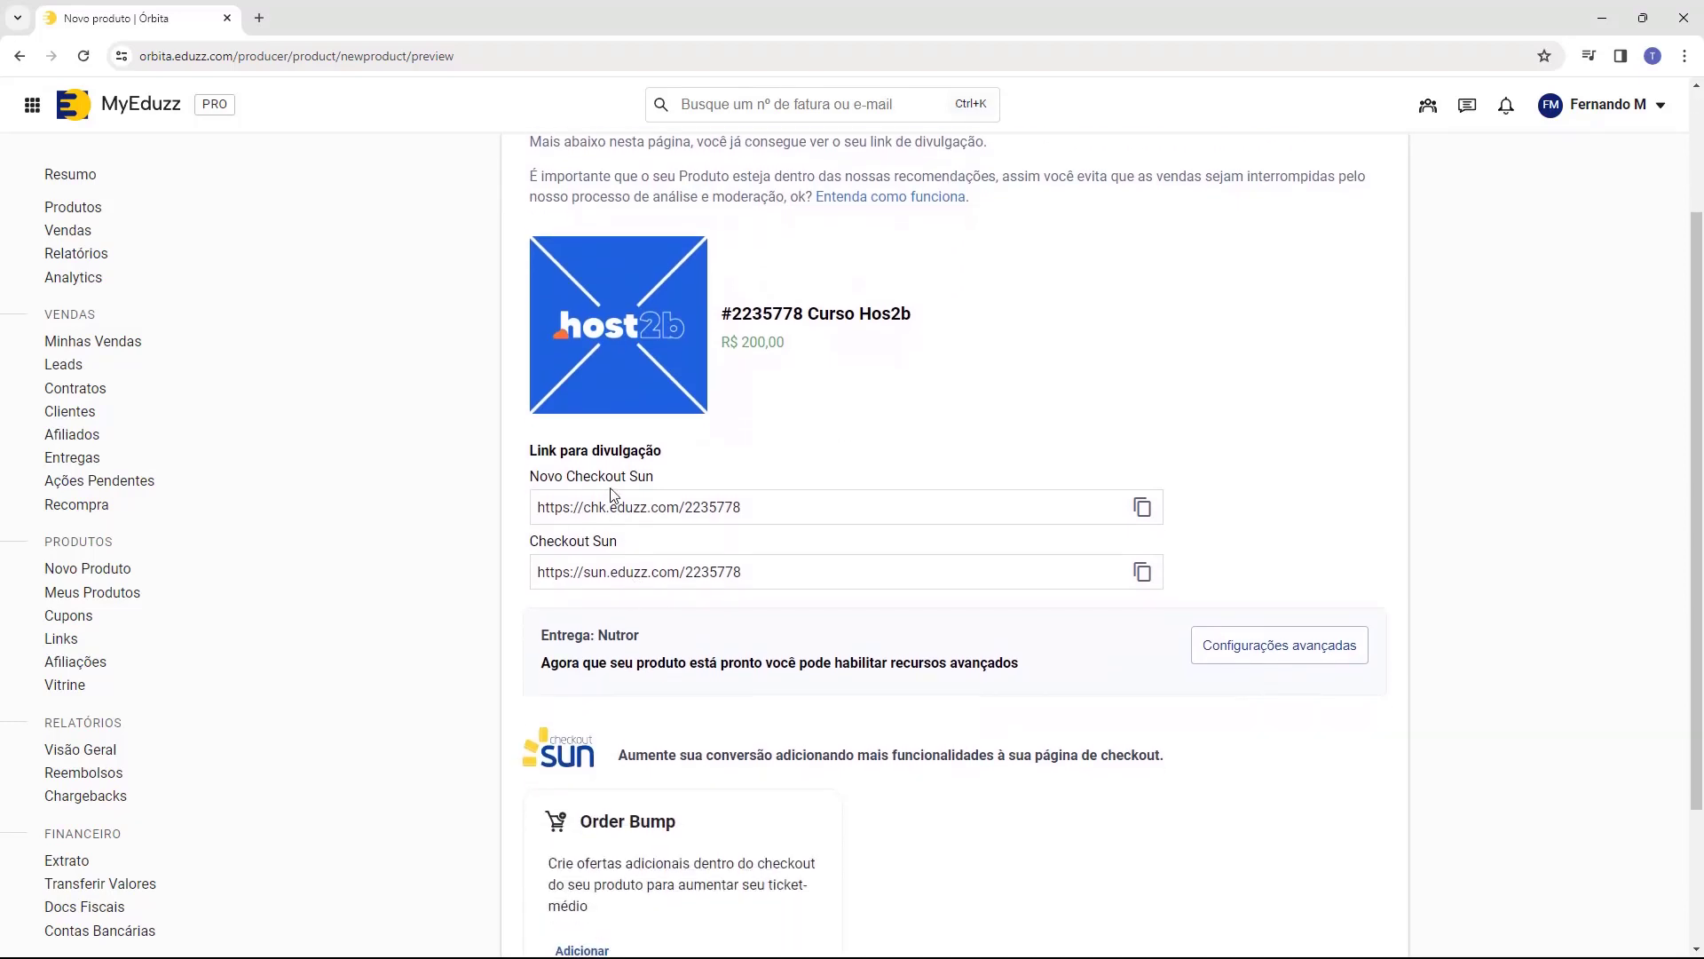
drag(531, 454, 604, 452)
click(605, 452)
From the list of products, show the details of Curso Hos2b and open its Novo Checkout Sun link in a new tab.
click(94, 213)
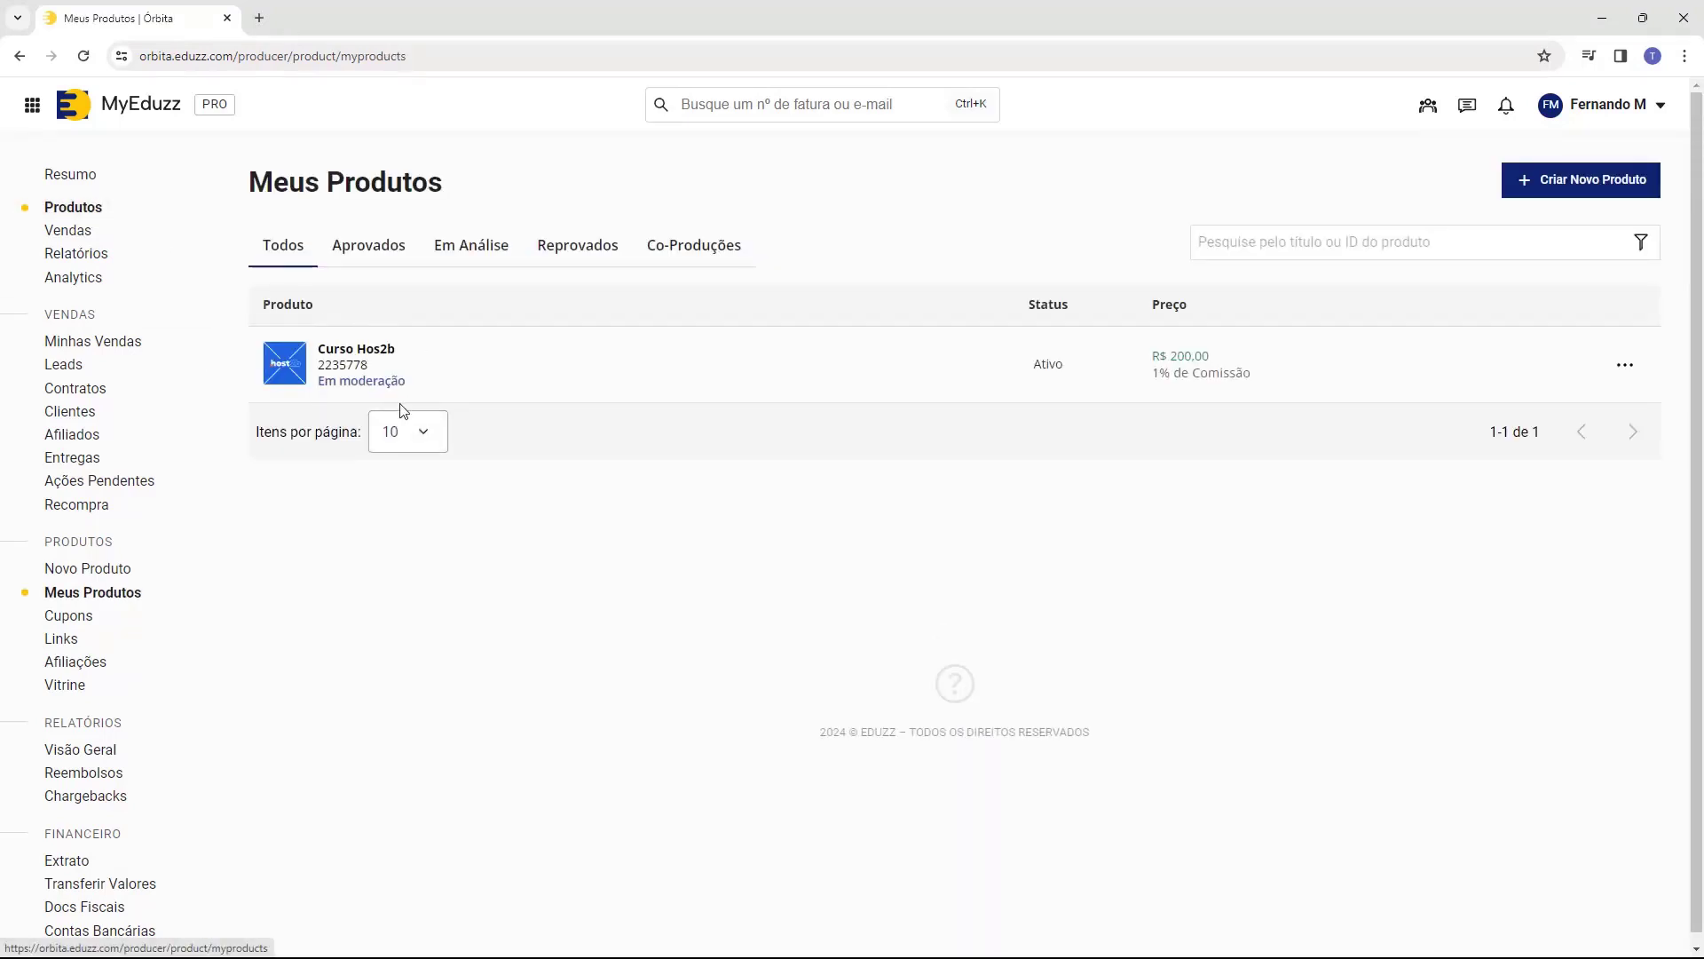
drag(1152, 356, 1212, 358)
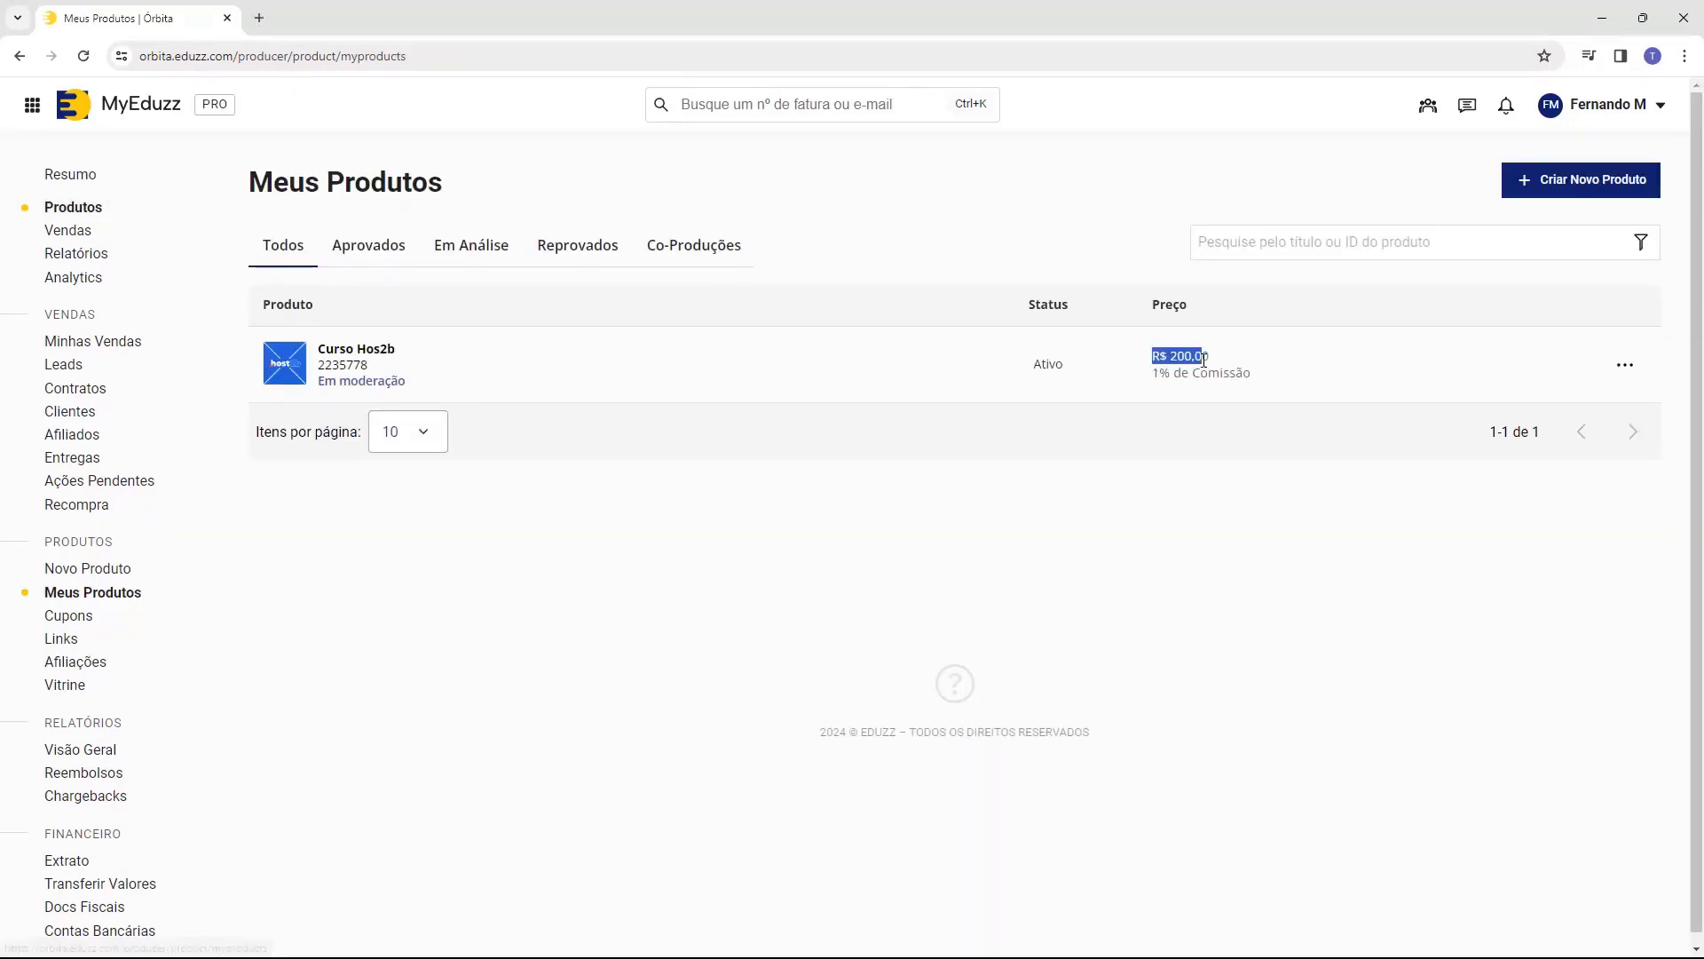
click(1213, 360)
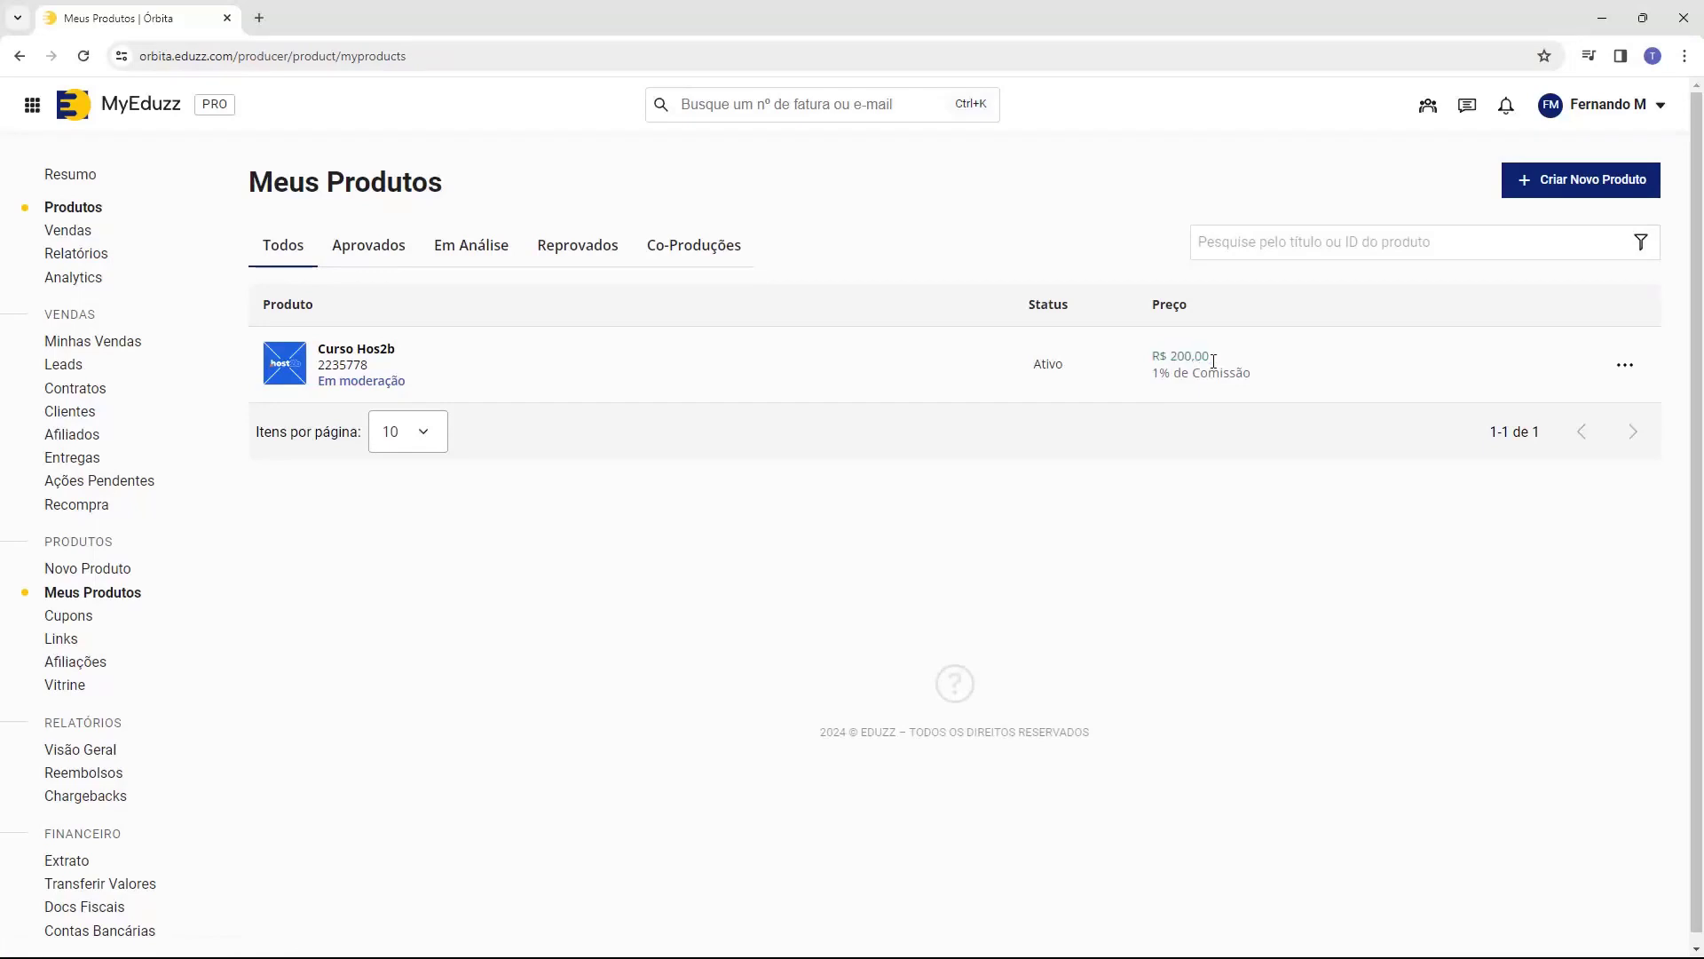
click(1625, 367)
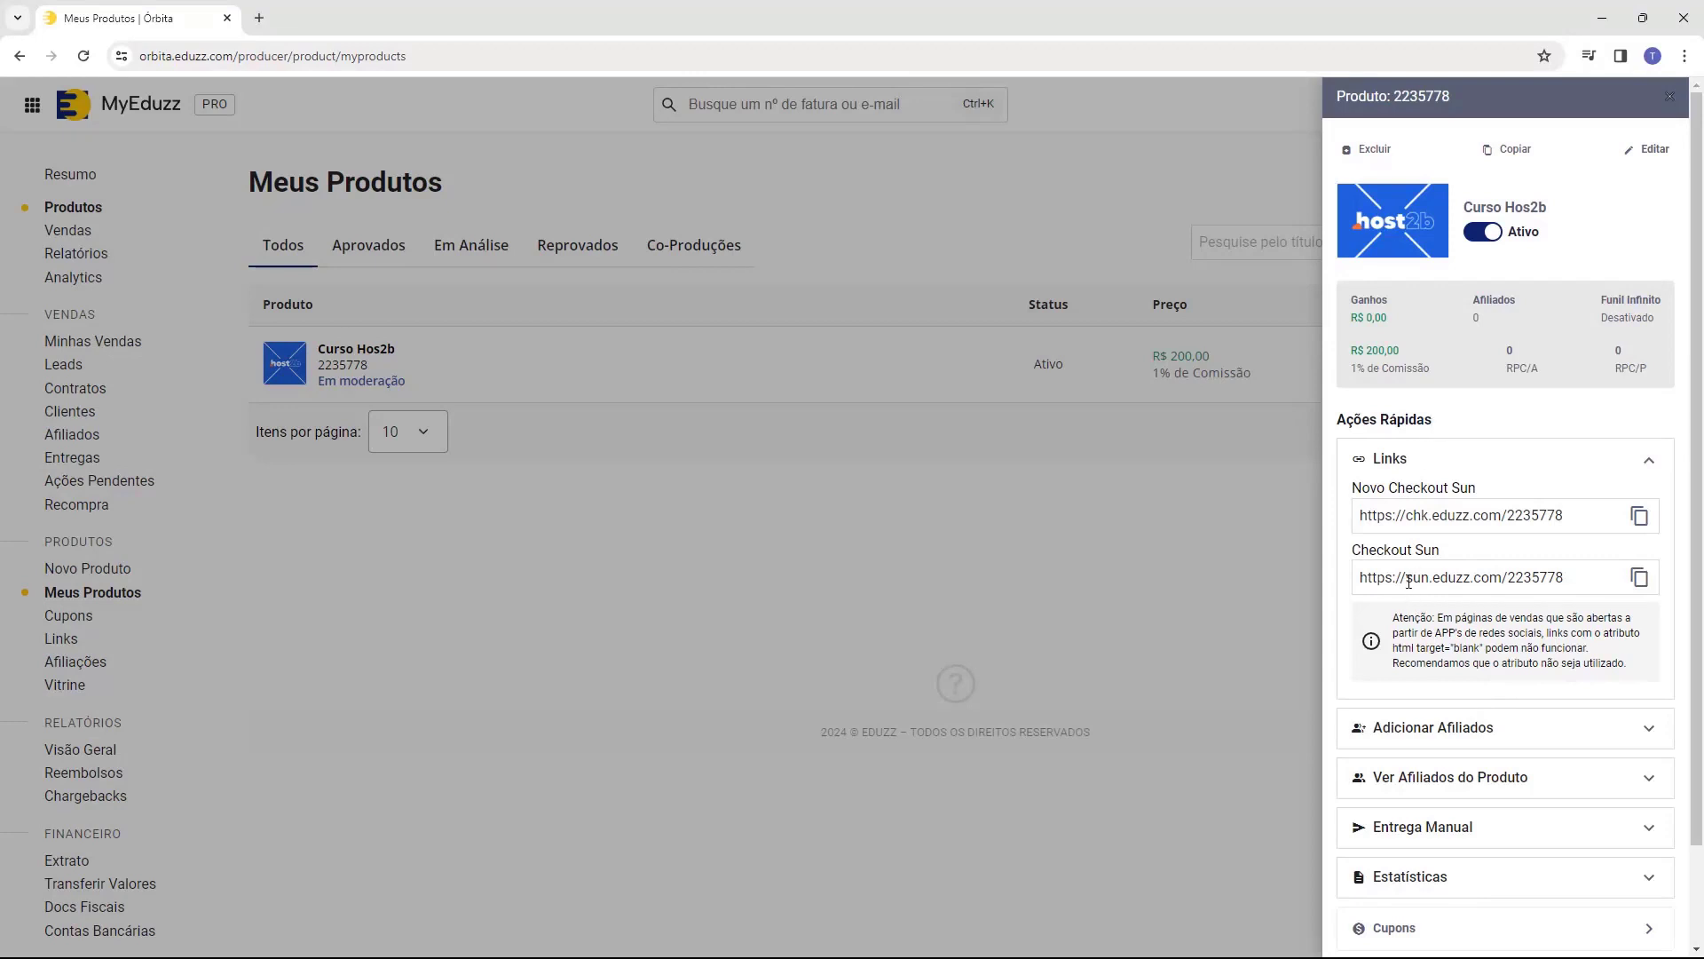
click(1639, 516)
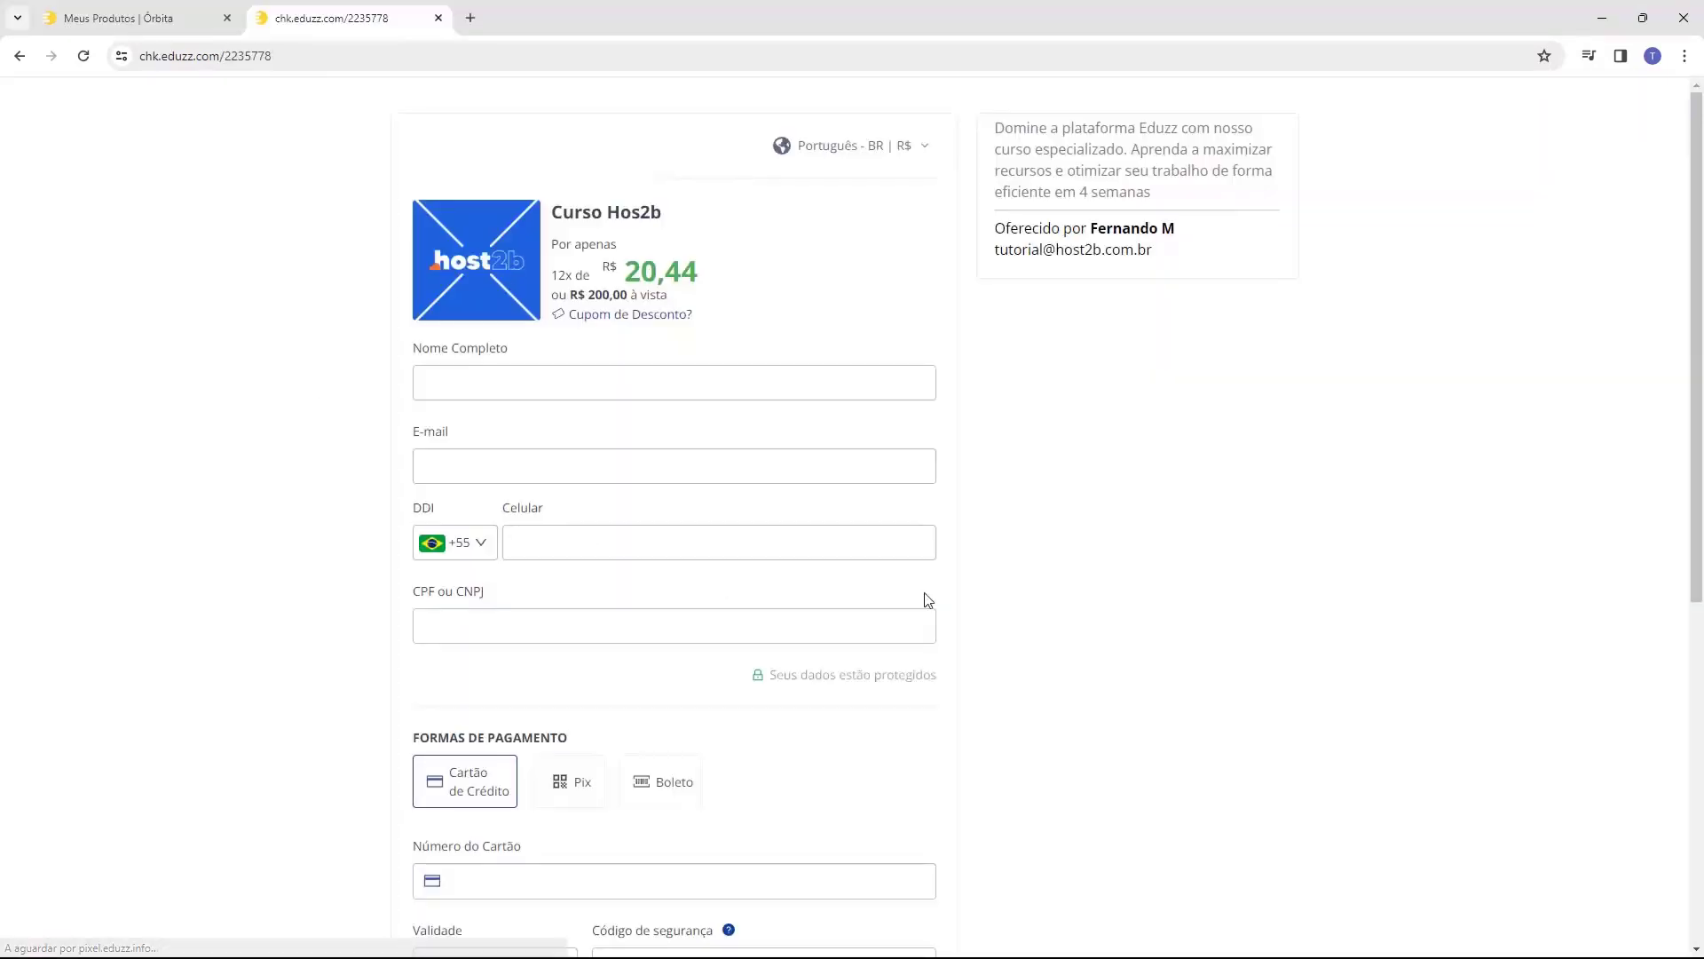
Examine the checkout page of Curso Hos2b, including its language options, course description, buyer fields and payment methods.
click(852, 146)
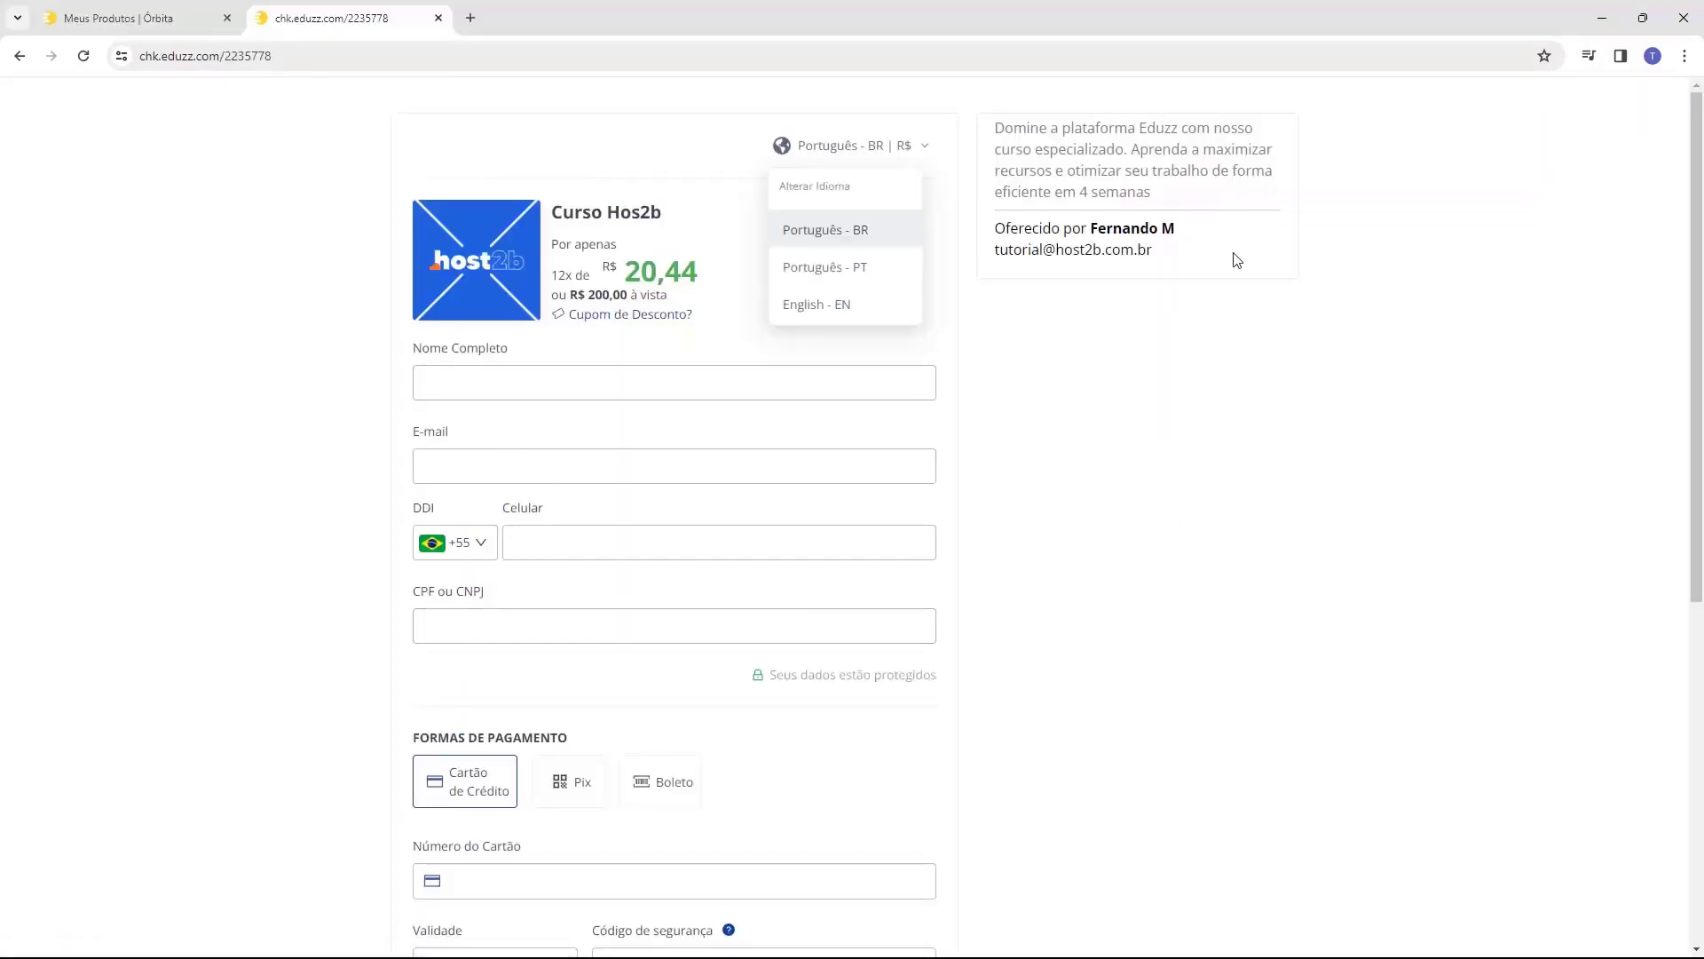
click(399, 322)
drag(1134, 169, 1154, 192)
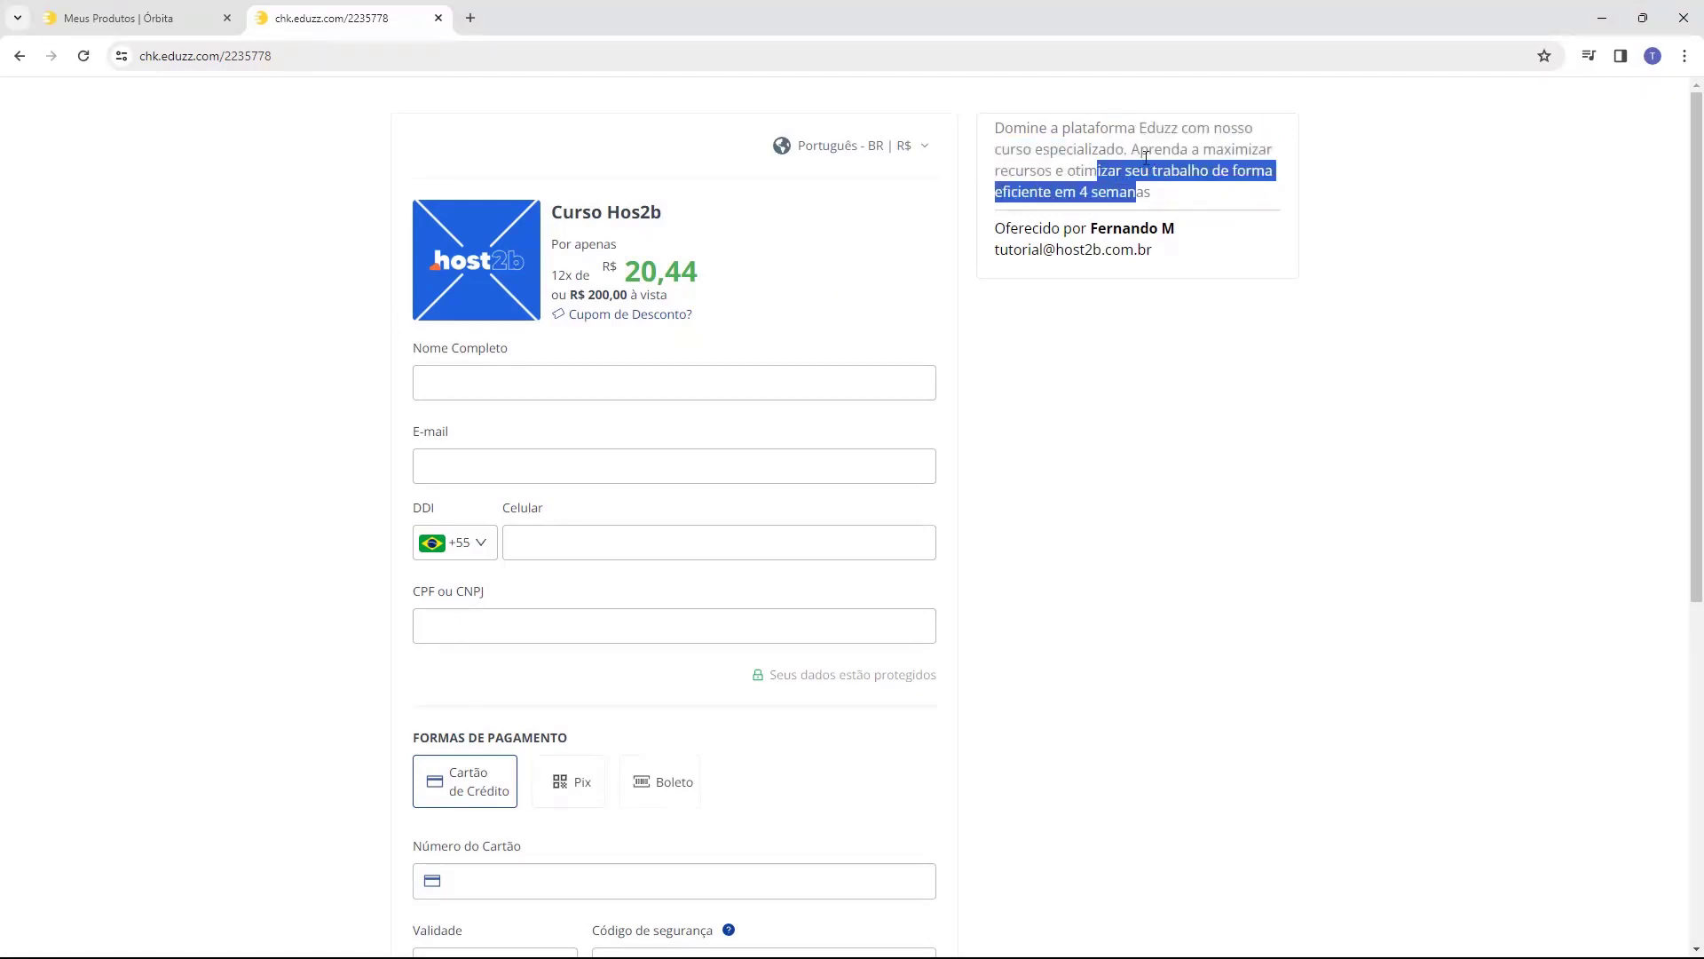
click(1152, 144)
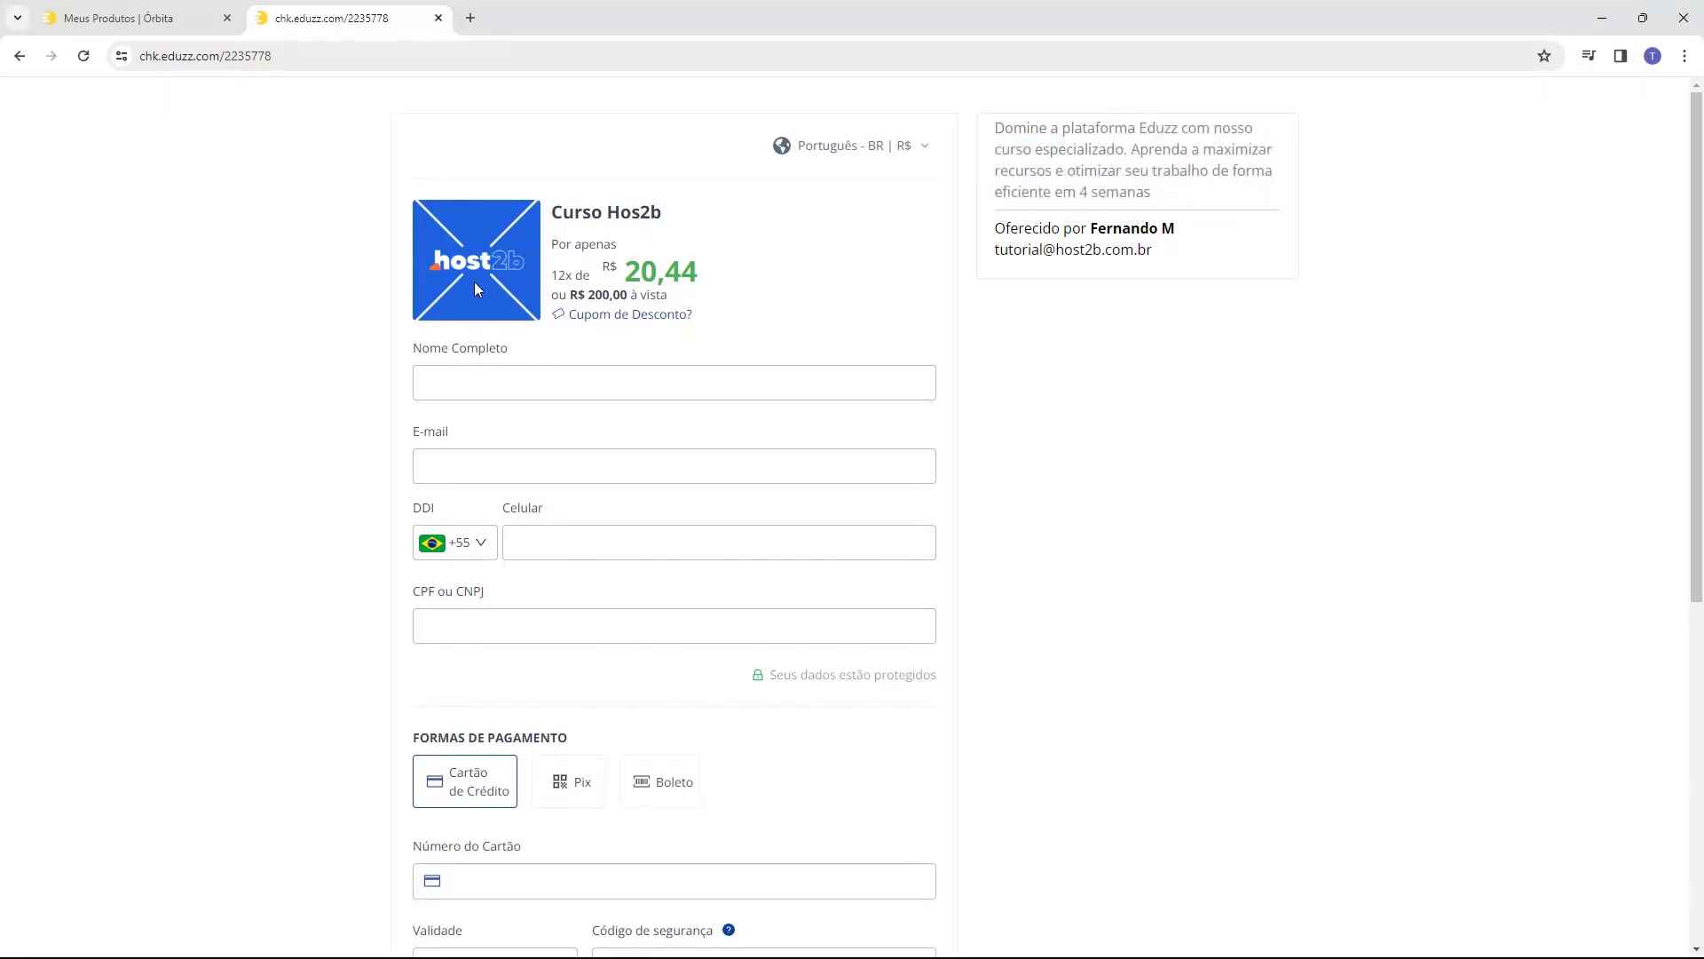
scroll(484, 300, down, 7)
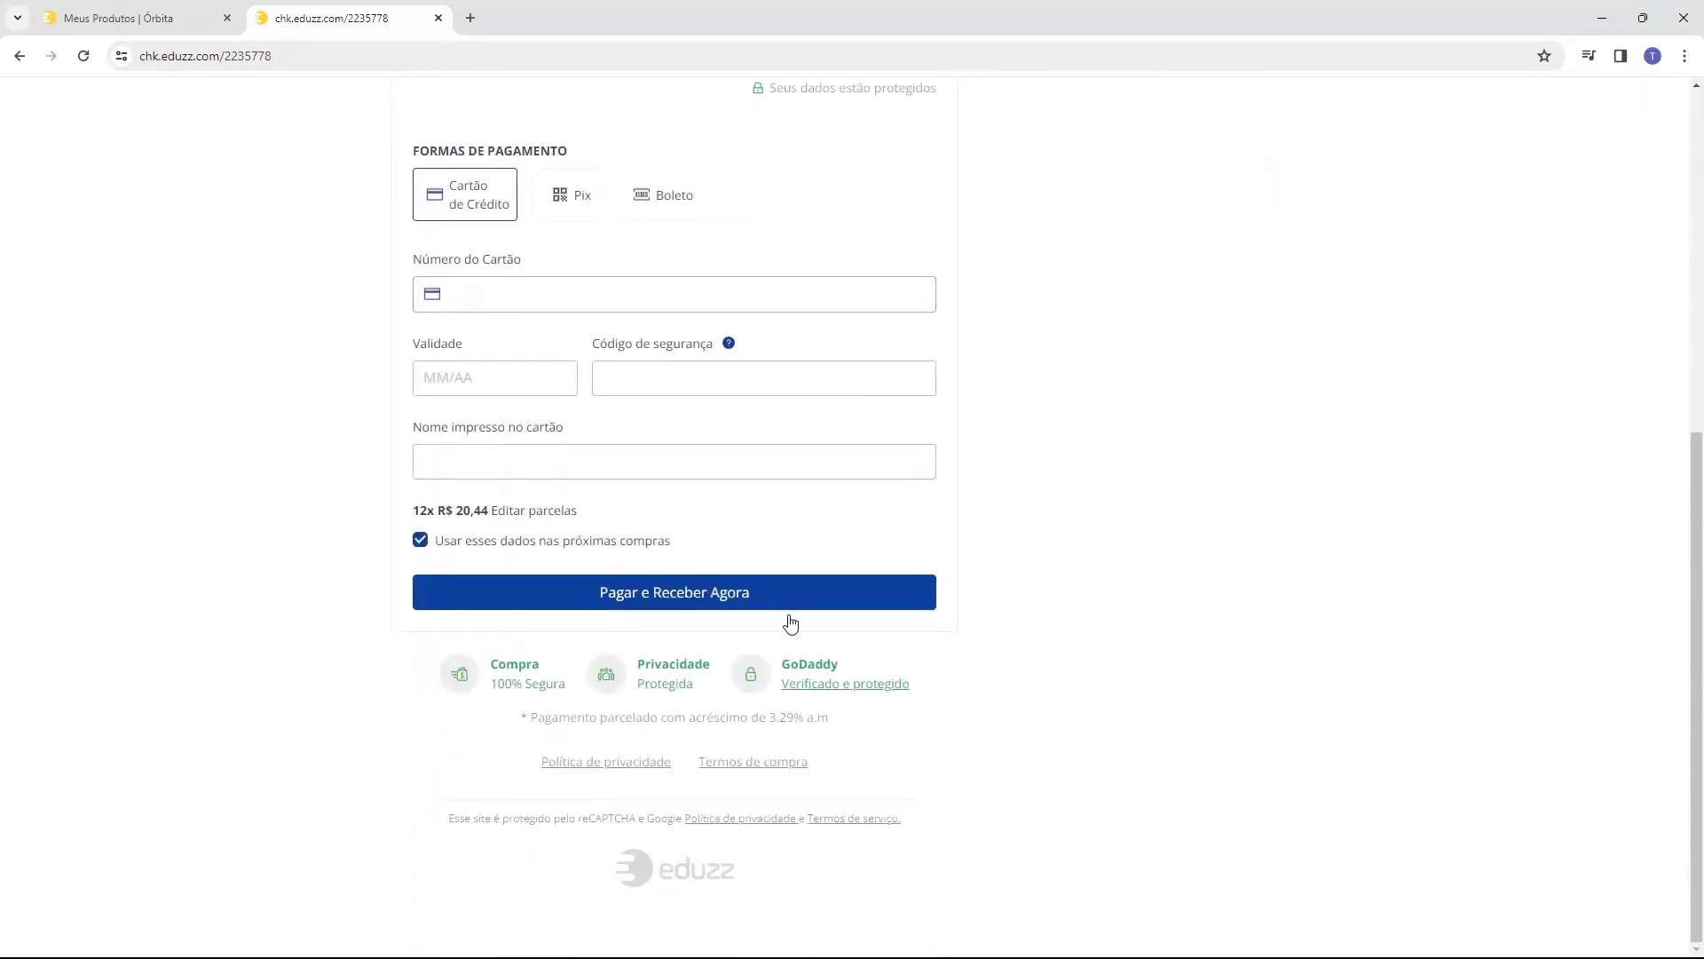
scroll(482, 654, up, 7)
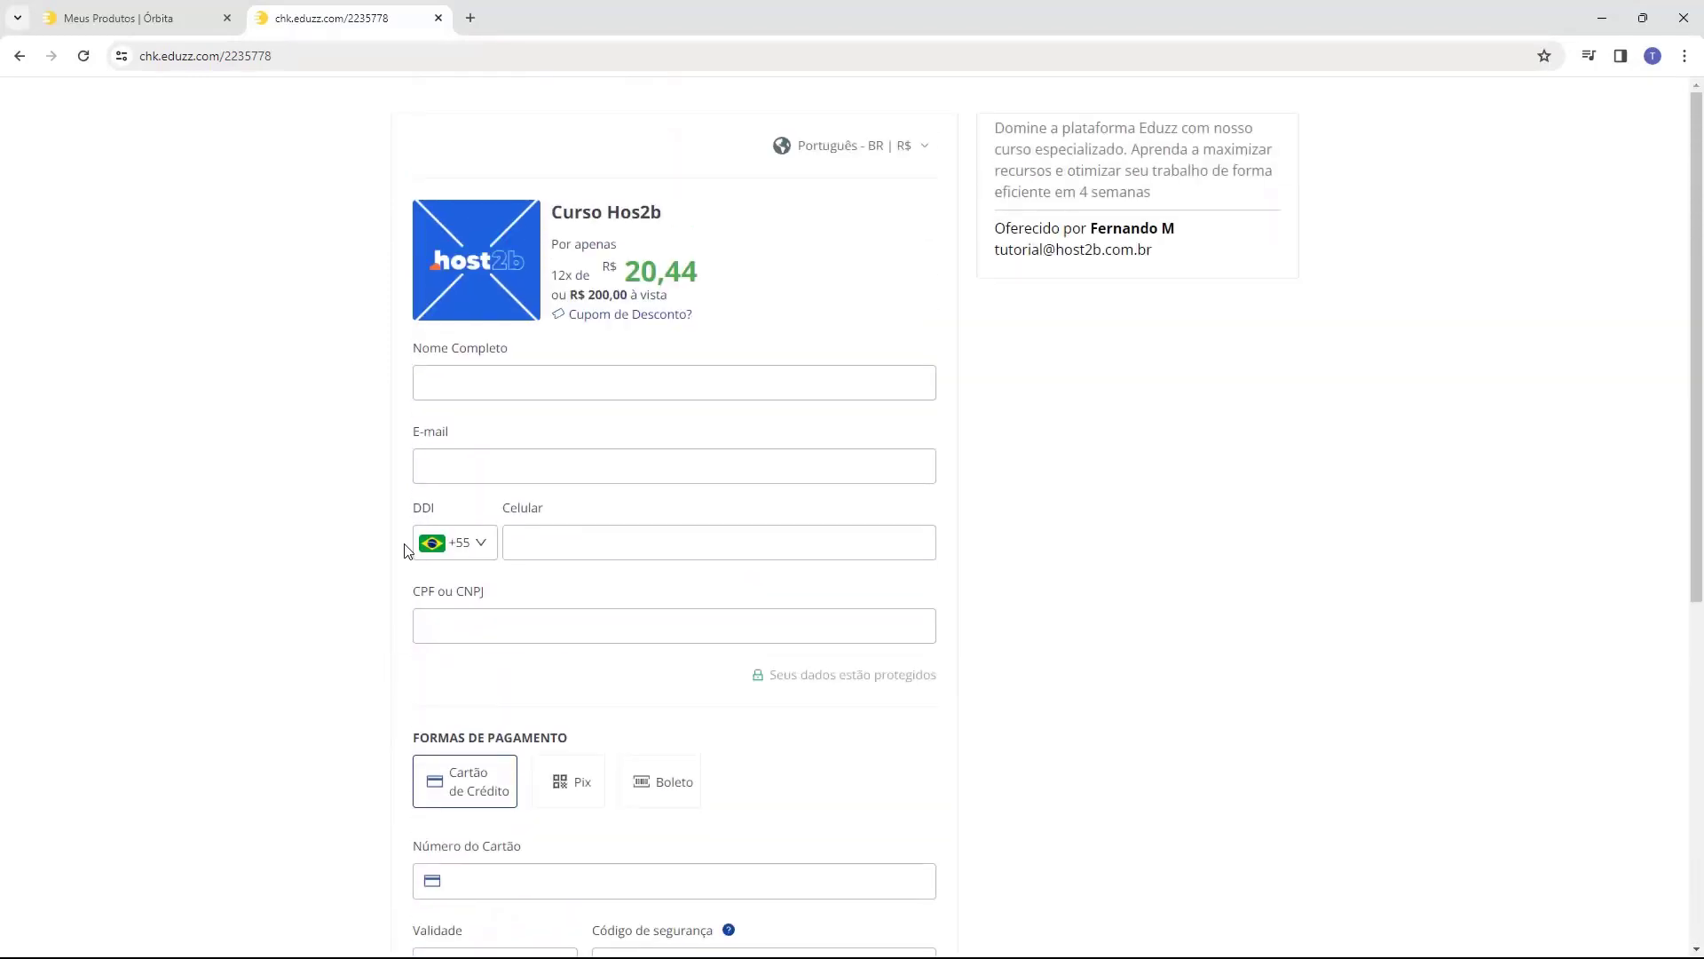
Close the checkout page and the product details, and check the moderation status of Curso Hos2b in the product list.
middle_click(348, 27)
click(883, 457)
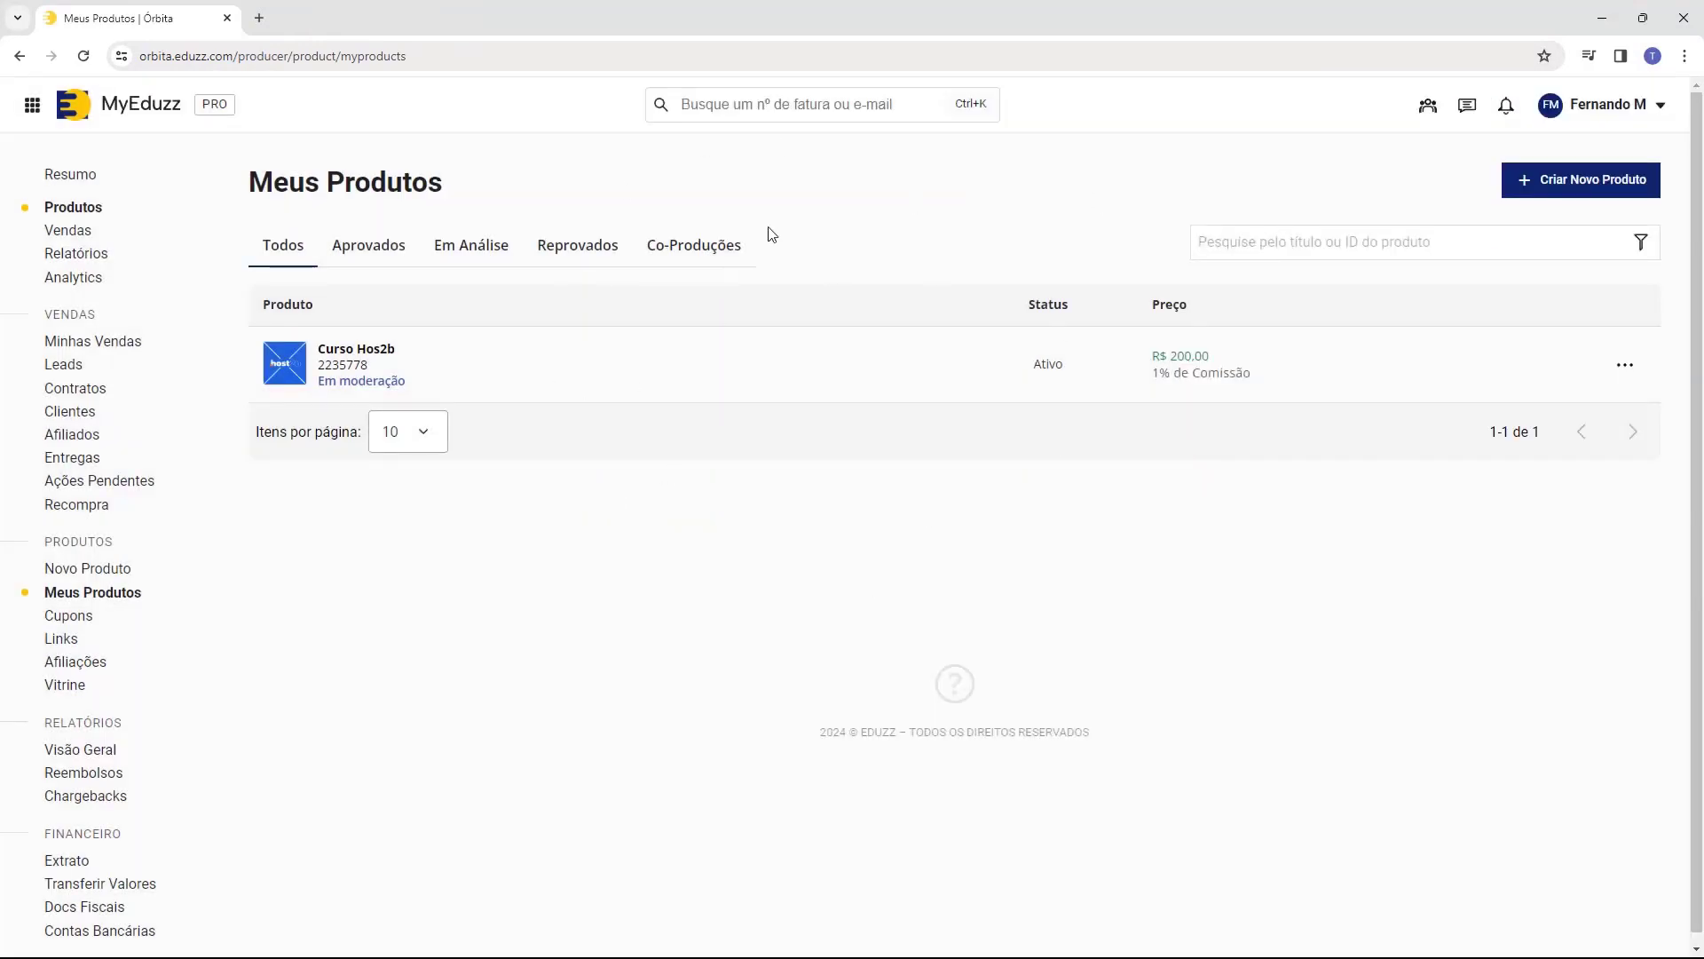
triple_click(325, 384)
click(329, 383)
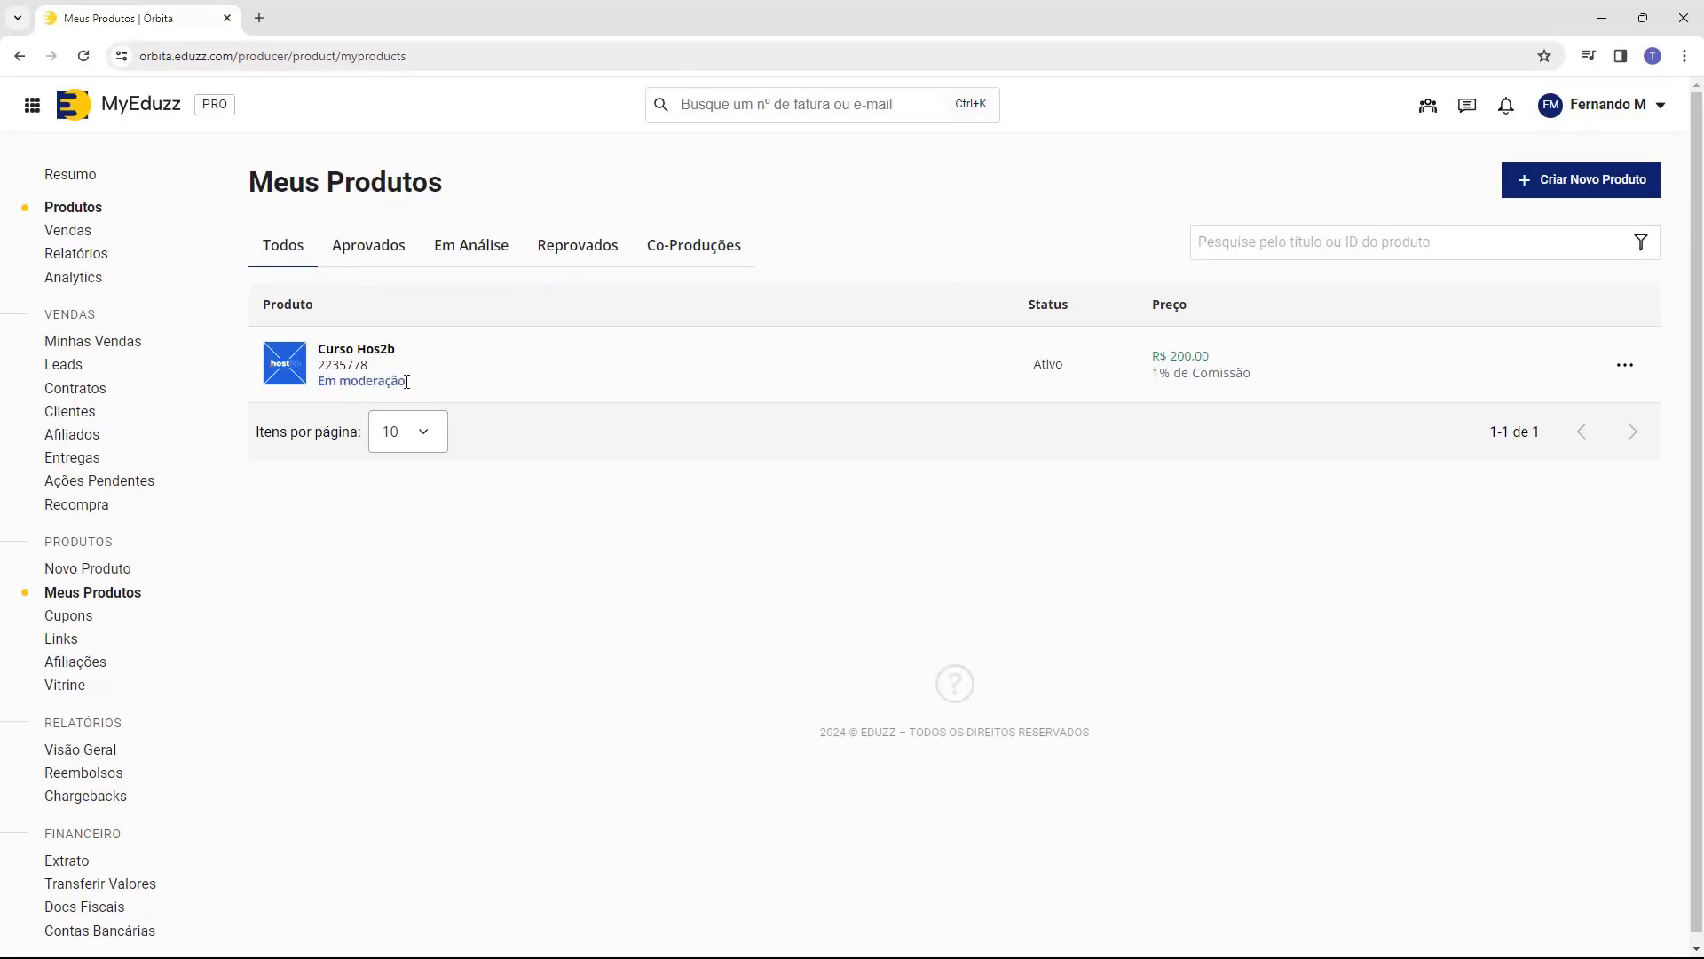